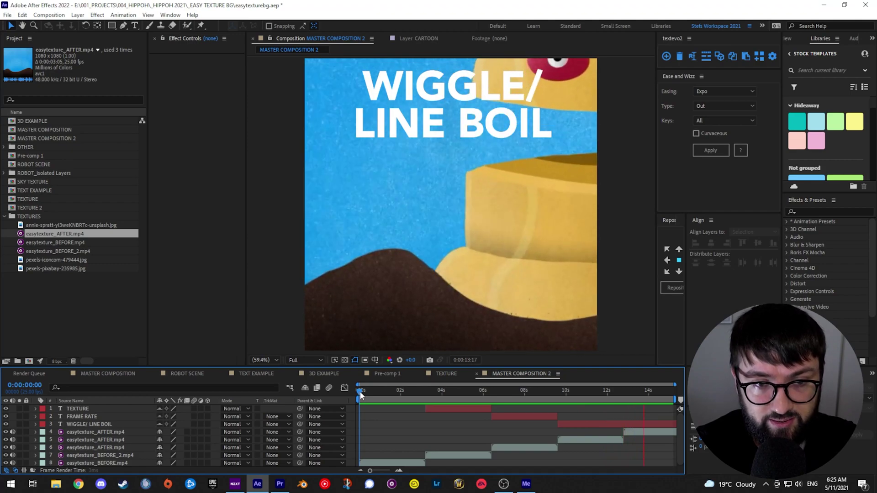
Review the TEXTURE and FRAME RATE sections of MASTER COMPOSITION 2 by scrubbing and previewing the timeline.
left_click_drag(360, 394, 453, 395)
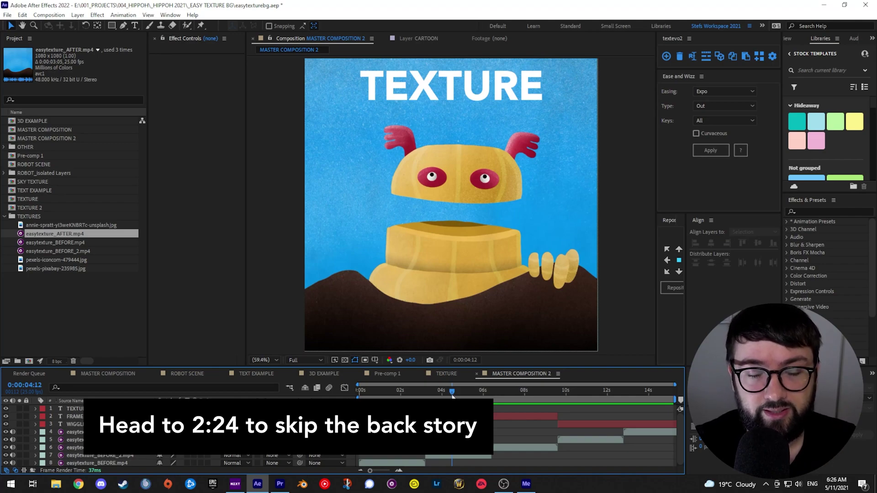
left_click_drag(452, 395, 449, 396)
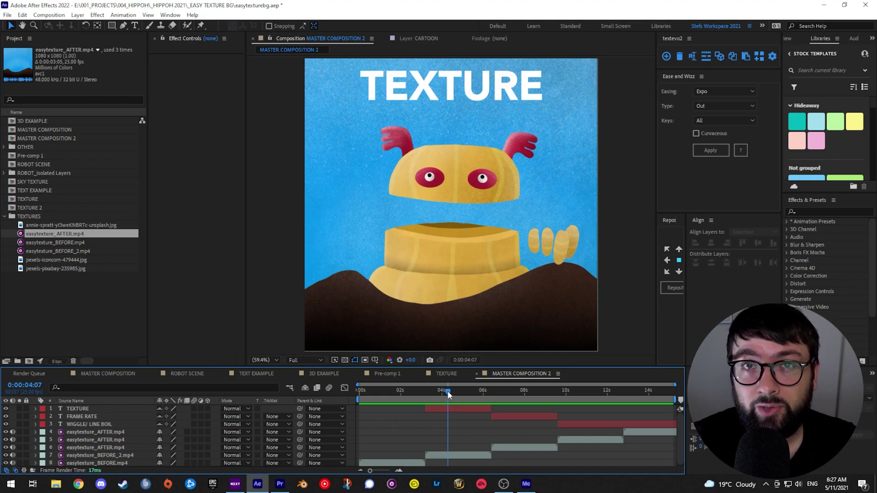
left_click_drag(448, 393, 494, 391)
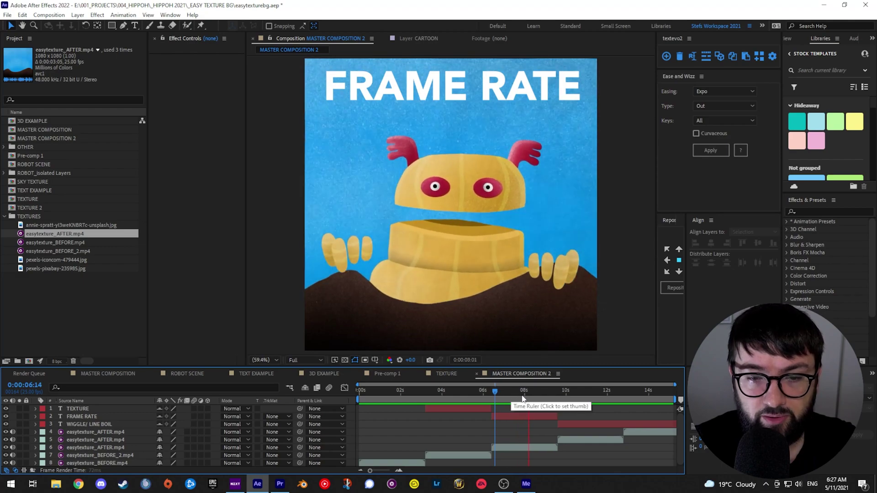
key("space")
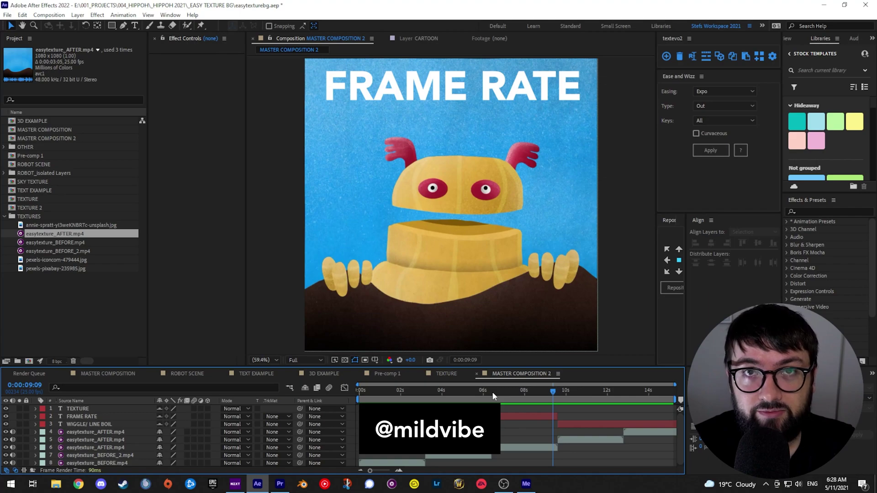
Search the effects for "turbulent" and select Turbulent Displace.
left_click(814, 210)
type("t")
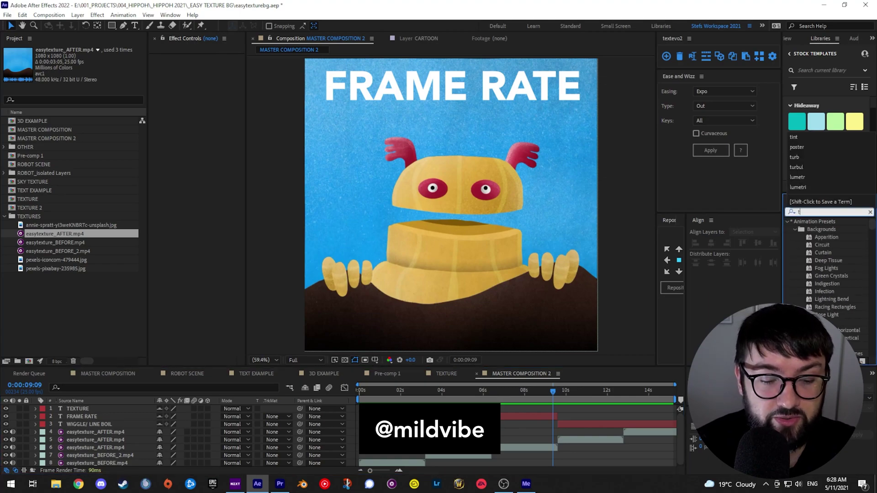
type("urbulent")
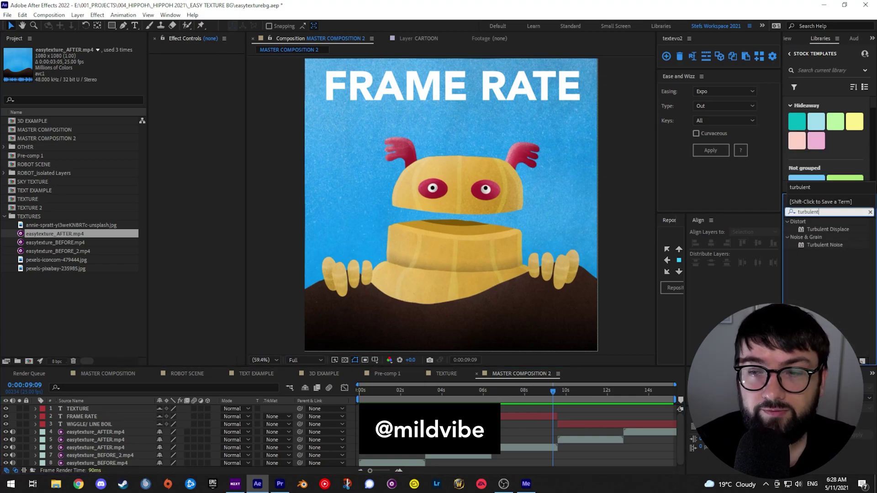
left_click(818, 231)
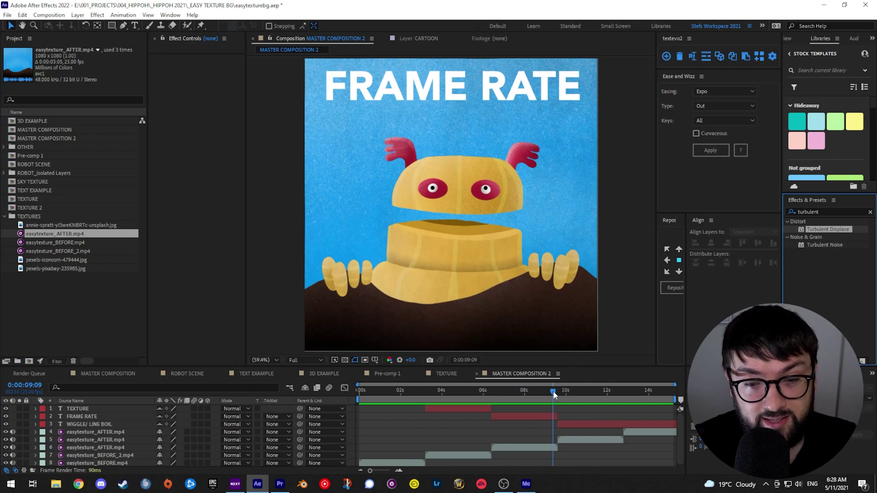
Examine the WIGGLE/LINE BOIL section, then preview MASTER COMPOSITION 2 from its first frame.
left_click_drag(554, 394, 595, 394)
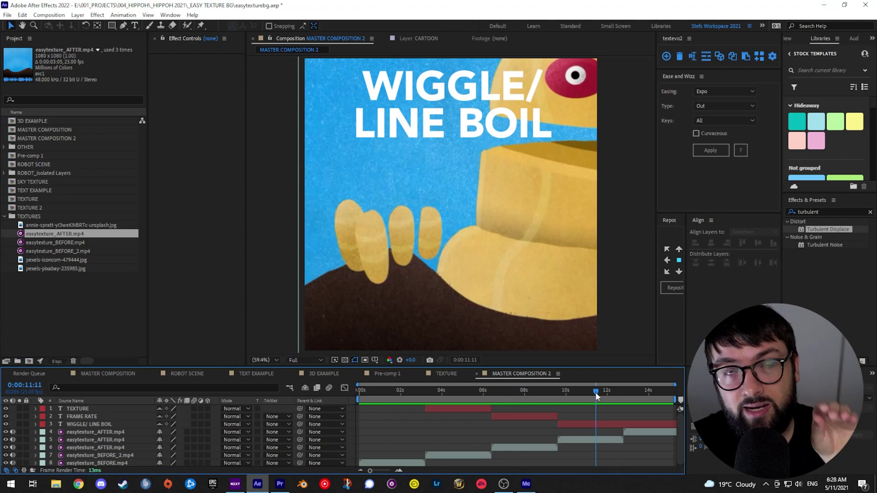
left_click_drag(596, 393, 361, 389)
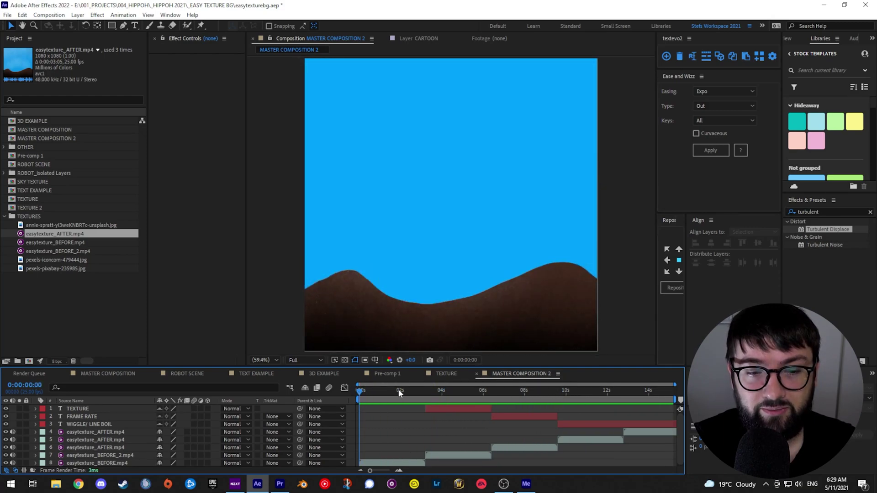
key("space")
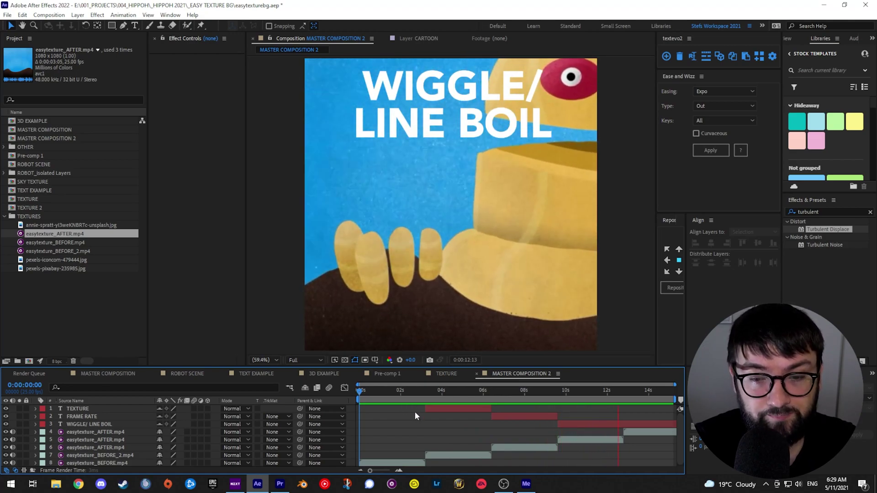
key("space")
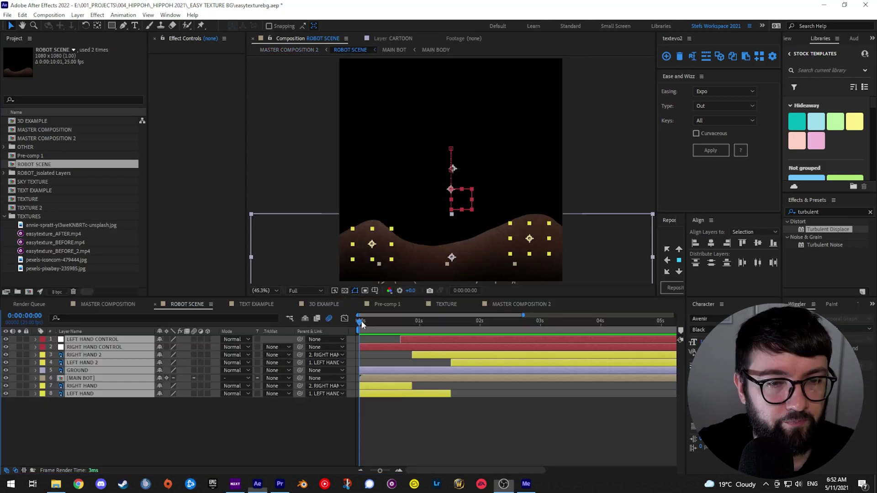
Switch from the ROBOT SCENE composition to MASTER COMPOSITION 2 and preview the untextured robot animation.
mouse_move(361, 320)
left_mouse_down()
mouse_move(685, 320)
mouse_move(281, 317)
mouse_move(547, 320)
mouse_move(361, 321)
left_mouse_up()
left_click(536, 305)
key("space")
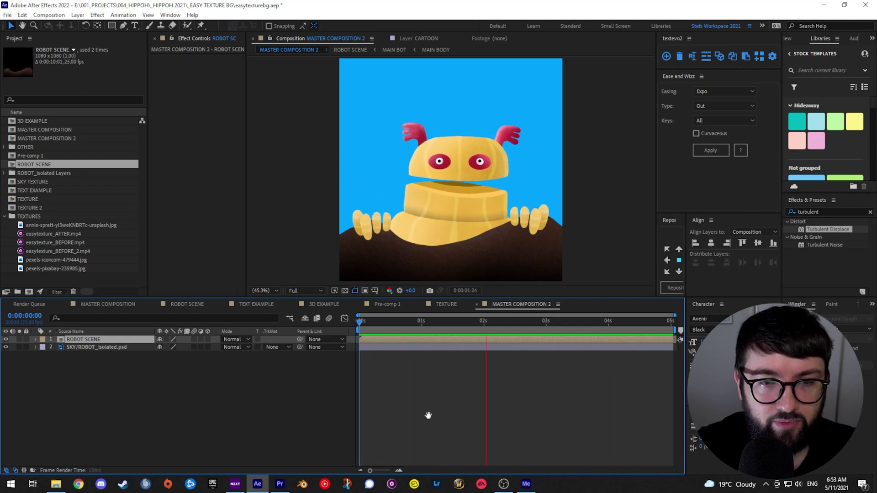
key("space")
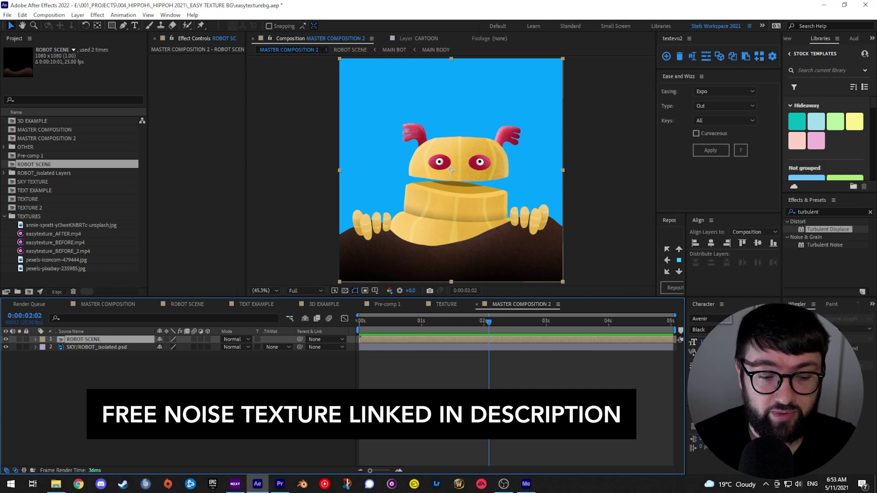
Switch to the browser, view the Unsplash home page, and search Pexels for "paper texture".
key("alt+Tab")
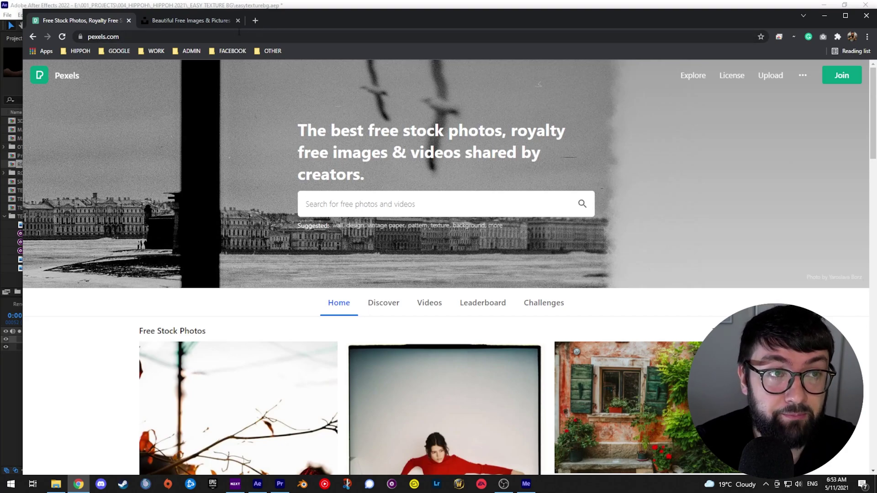
left_click(207, 21)
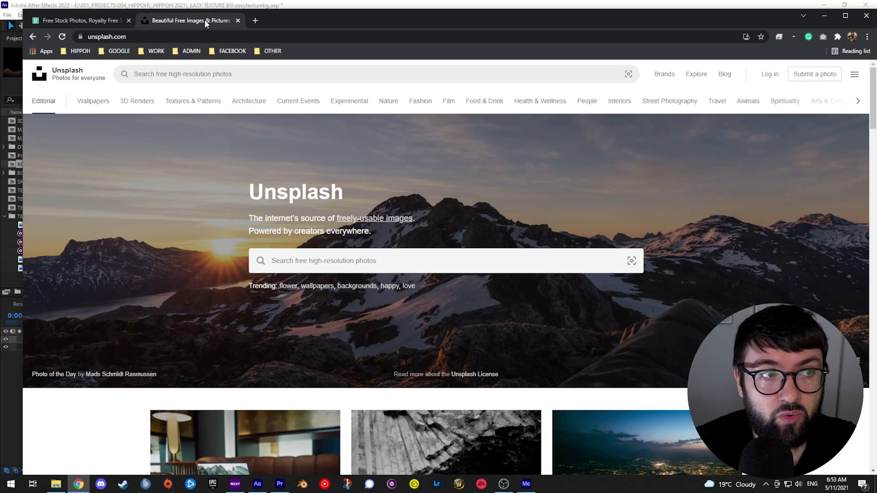
left_click(98, 21)
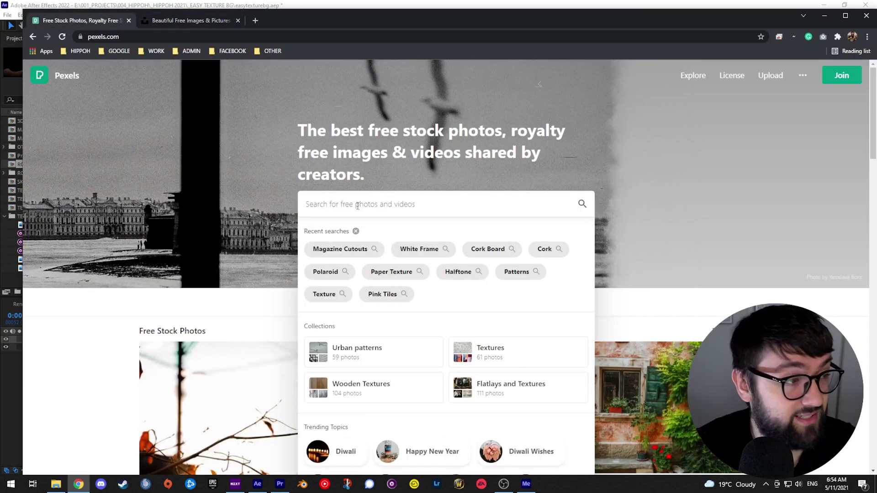
type("paper texture")
key("Return")
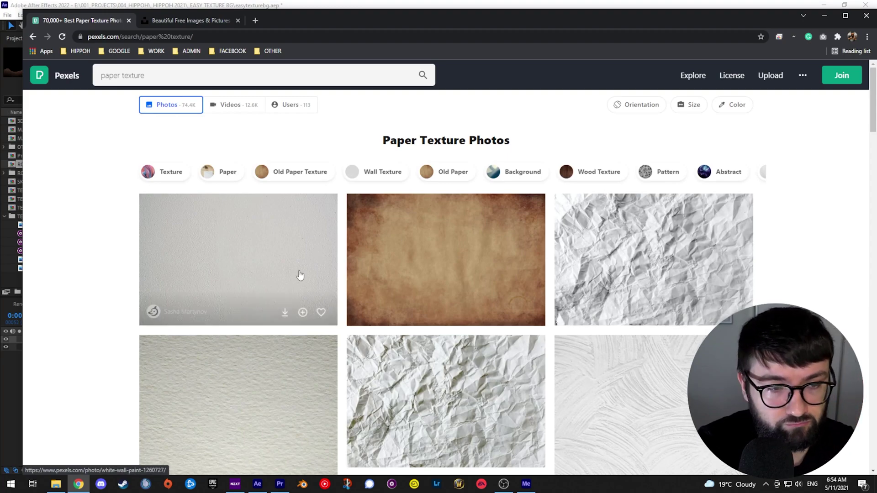
Browse the Pexels paper texture photos for images suitable as a texture overlay.
scroll(298, 284, "down", 2)
scroll(298, 284, "up", 2)
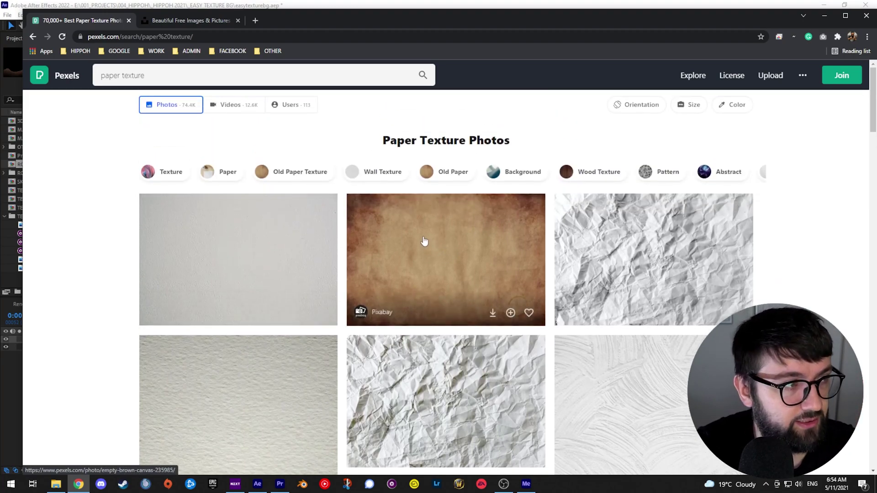
scroll(425, 238, "down", 2)
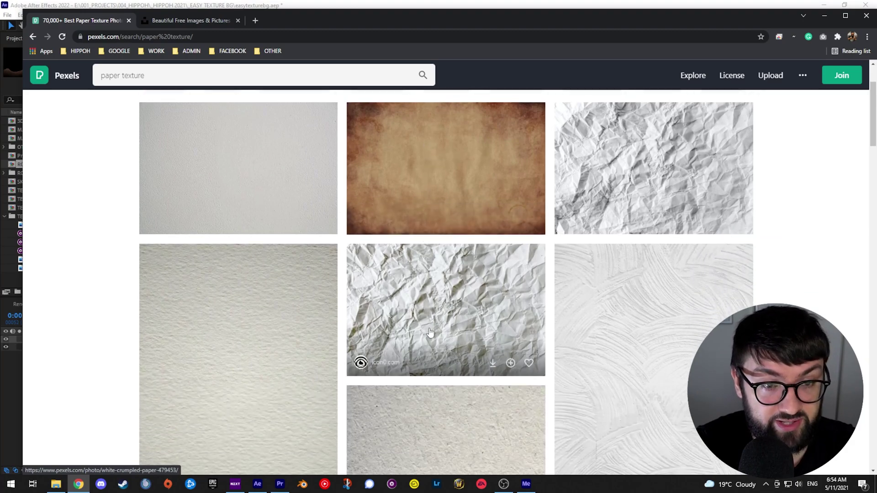
scroll(434, 329, "up", 1)
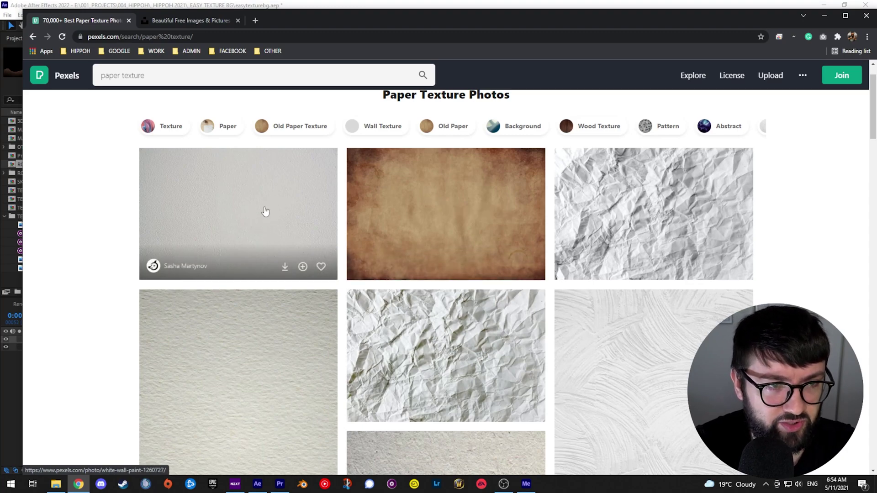
scroll(420, 279, "down", 7)
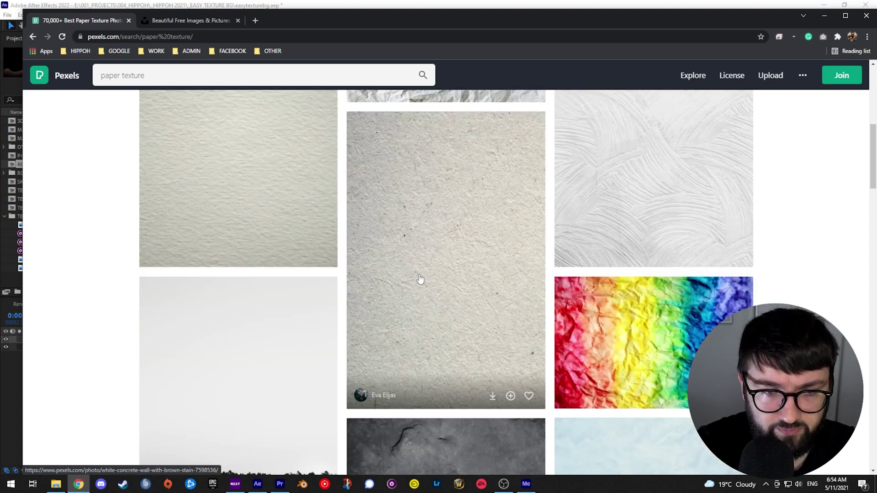
scroll(450, 267, "up", 3)
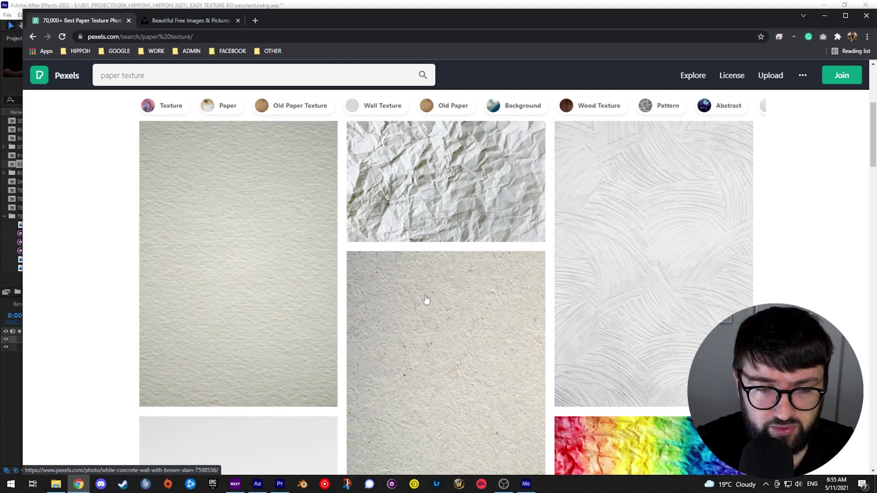
scroll(425, 300, "down", 1)
scroll(438, 320, "up", 5)
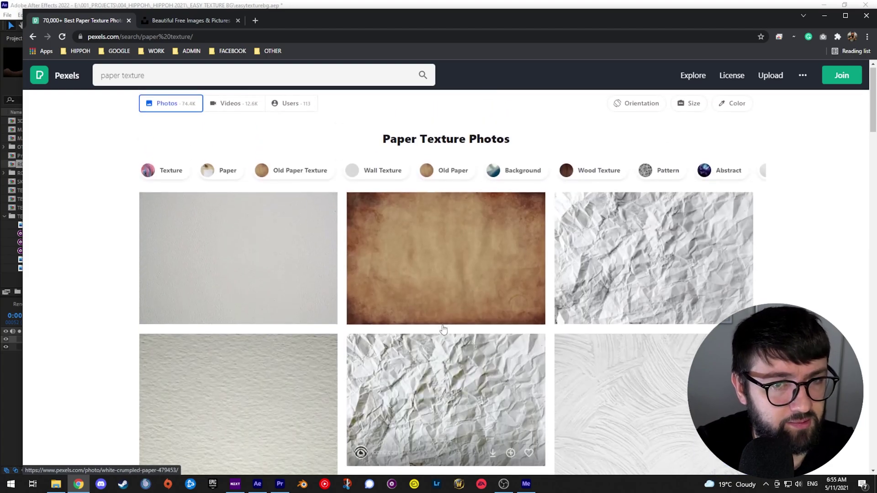
Add pexels-pixabay-235985.jpg as the uppermost layer of MASTER COMPOSITION 2 and rename the layer TEXTURE.
left_click_drag(59, 268, 93, 371)
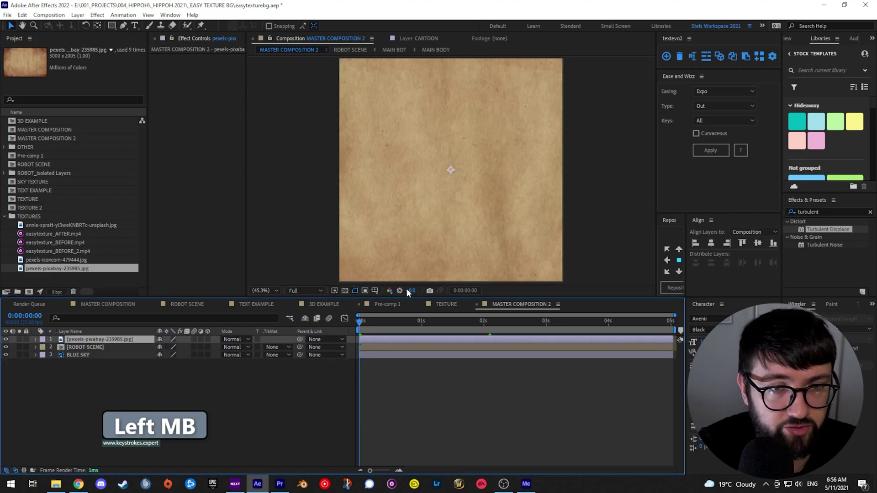
key("Return")
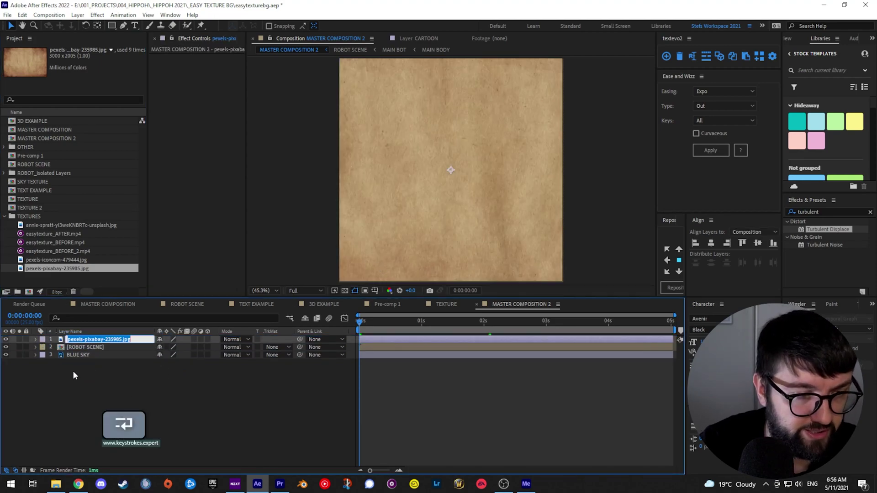
type("TEXTURE")
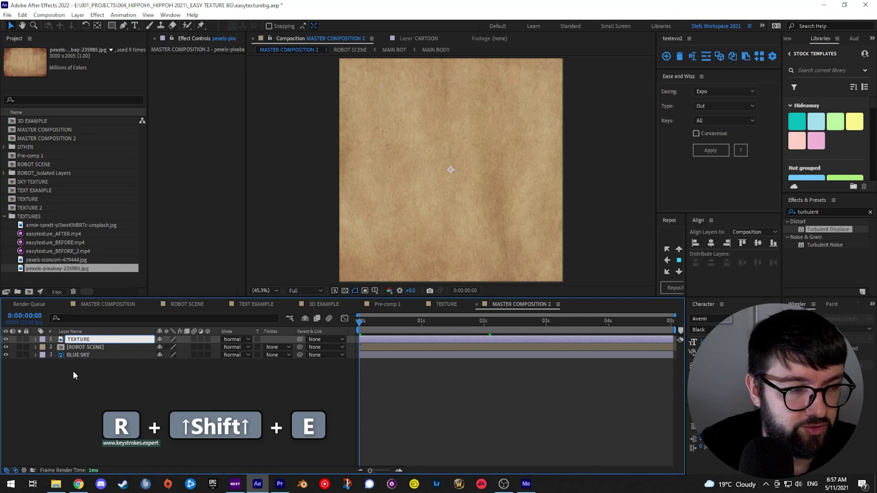
key("Return")
left_click(70, 382)
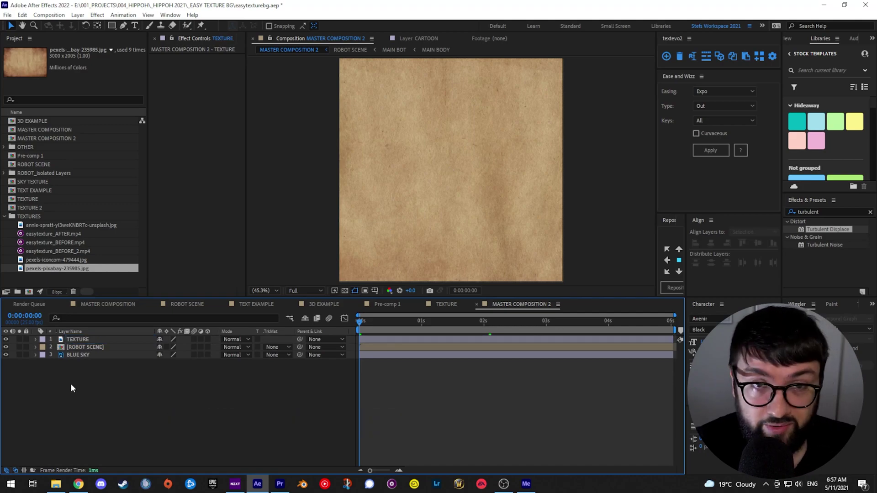
Scale the TEXTURE layer down to 54% so it fits the composition's height.
left_click(79, 340)
key("s")
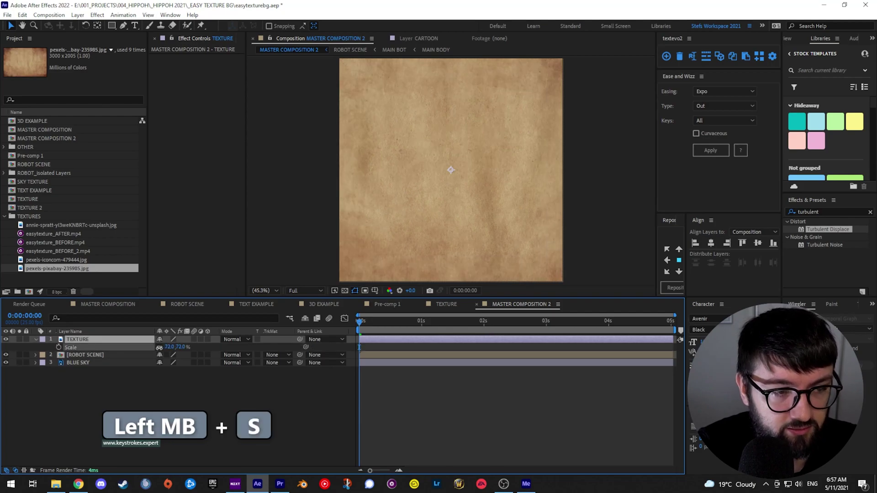
left_click_drag(171, 346, 158, 347)
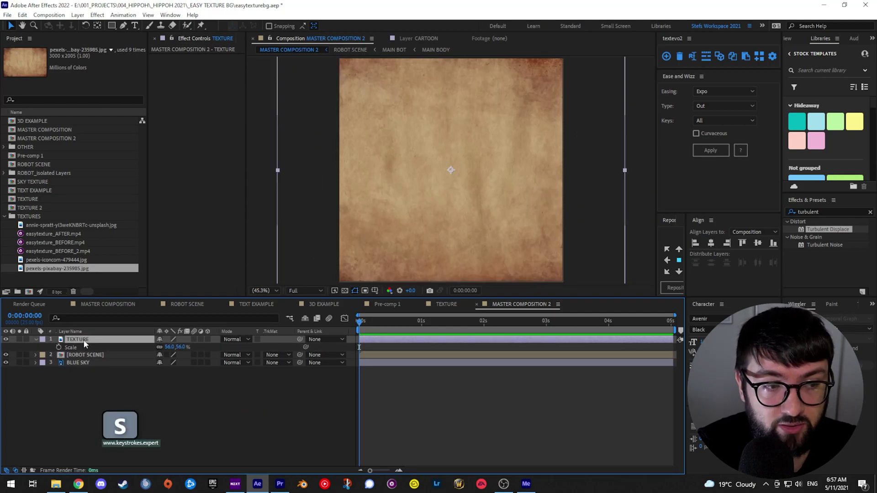
left_click_drag(161, 346, 162, 340)
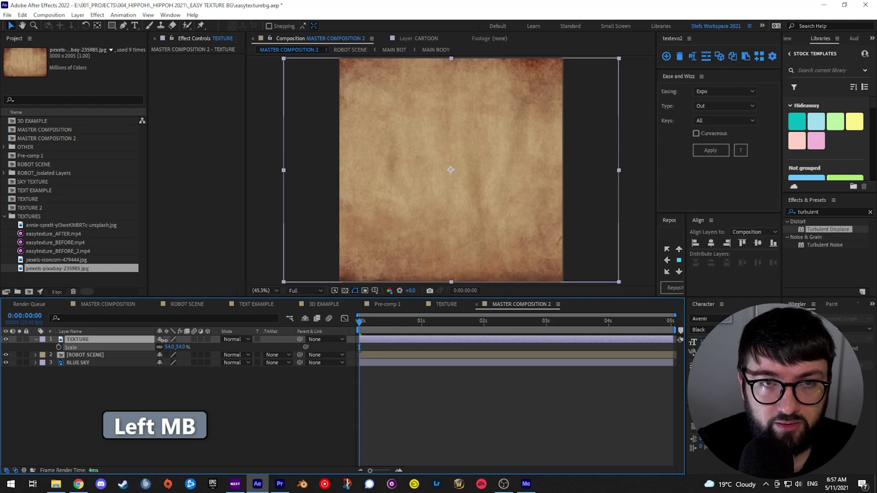
left_click(375, 333)
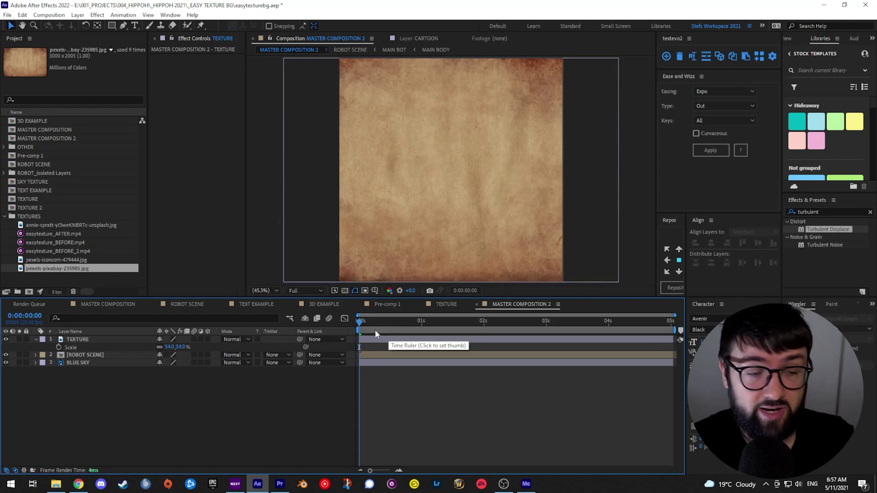
Select the TEXTURE layer and advance the current time by five frames to 0:00:00:05.
left_click(90, 340)
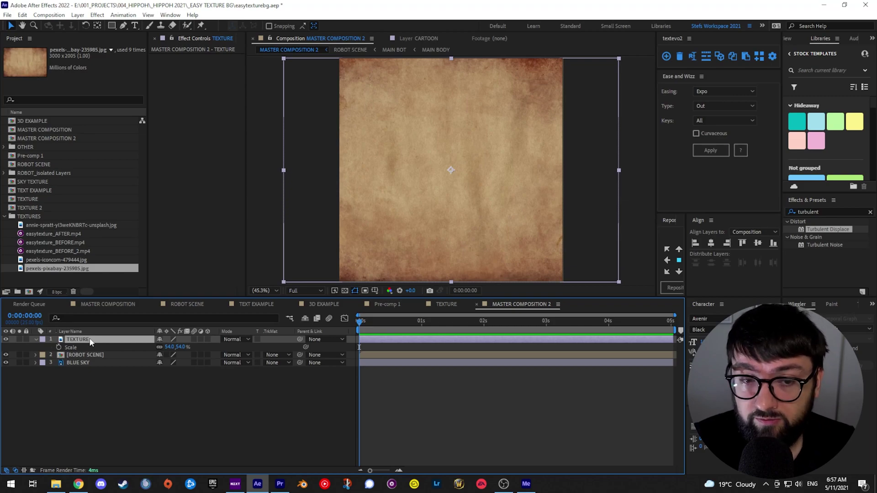
key("ctrl")
key("ctrl+Right")
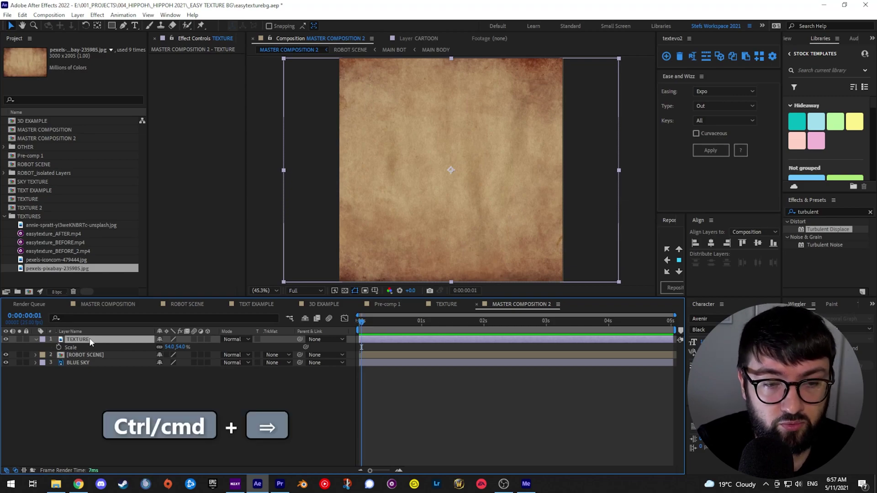
key("ctrl+Right")
key("ctrl+Right")
key("ctrl+Right")
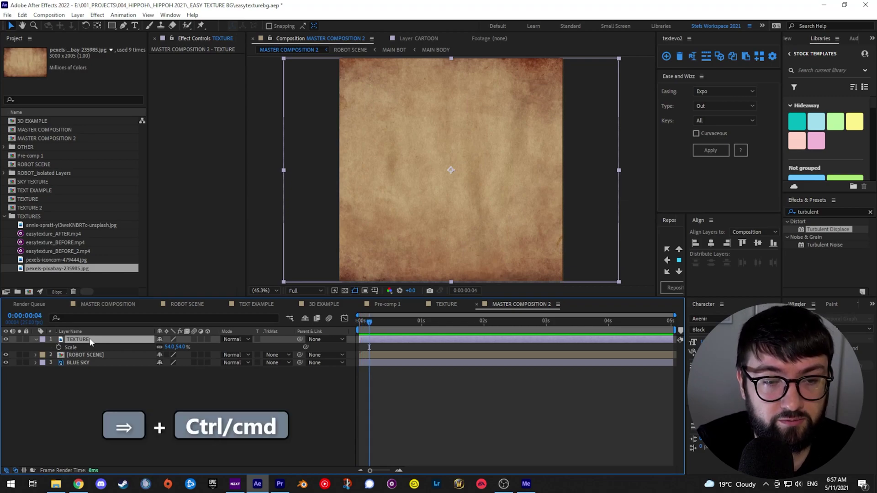
key("ctrl+Right")
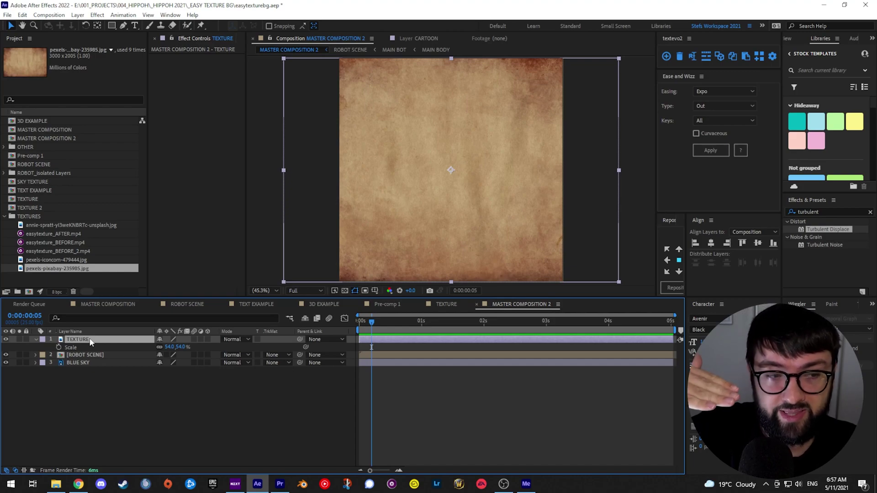
Split the TEXTURE layer at 0:00:00:05 and split its remaining part again at 0:00:00:10.
key("ctrl+shift")
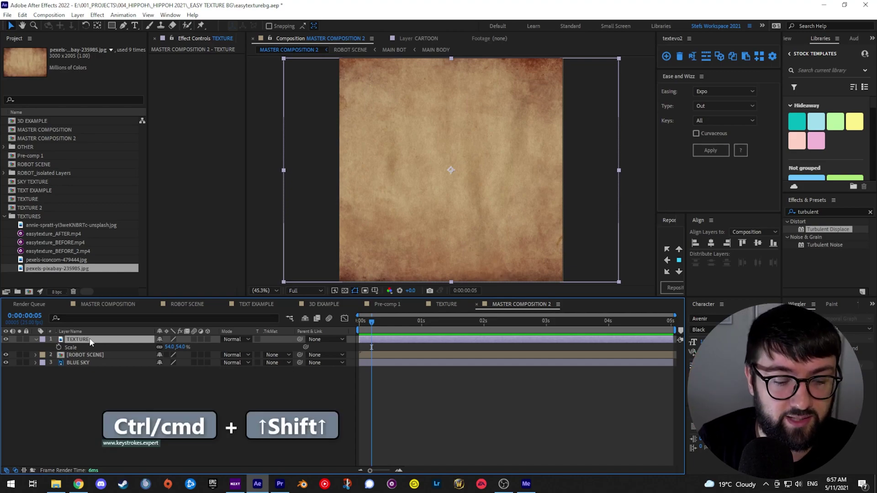
key("ctrl+shift+d")
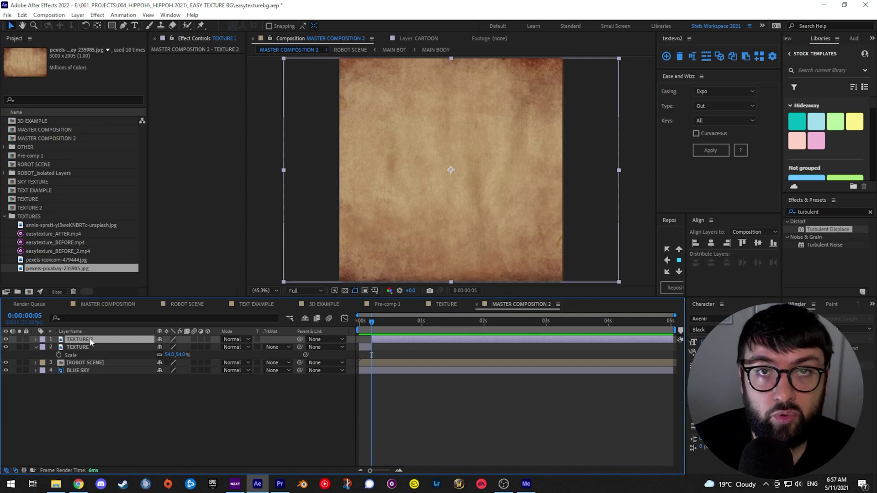
key("ctrl")
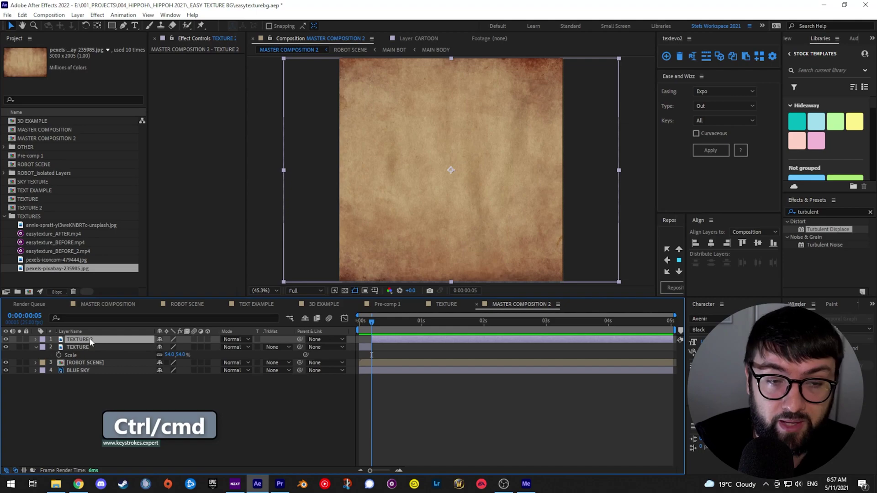
key("ctrl+Right")
key("ctrl+Right")
key("ctrl+Right")
key("ctrl+Right")
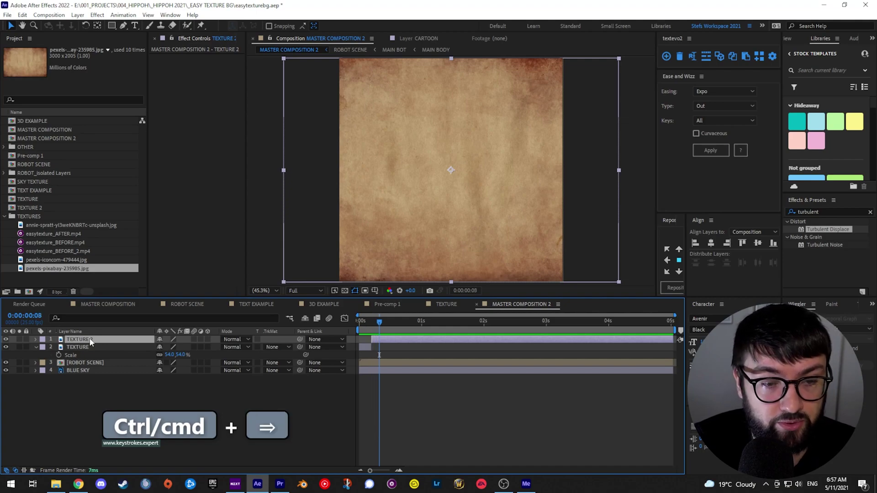
key("ctrl+Right")
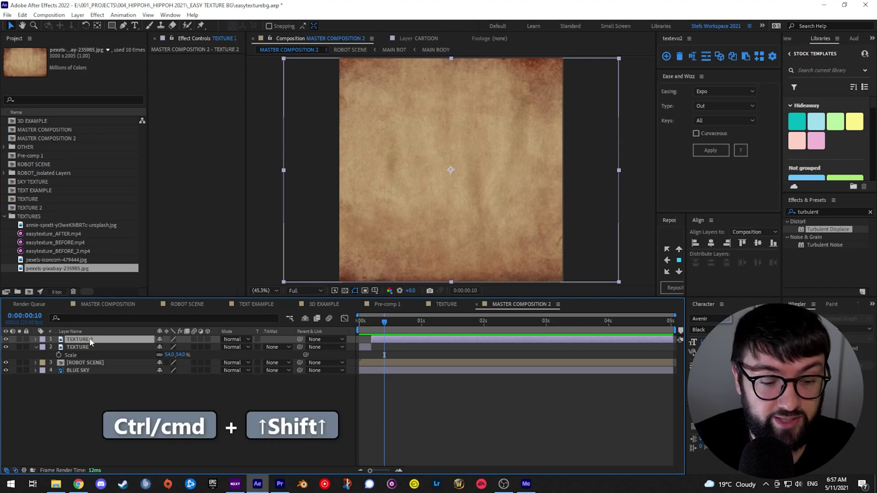
key("ctrl+shift+d")
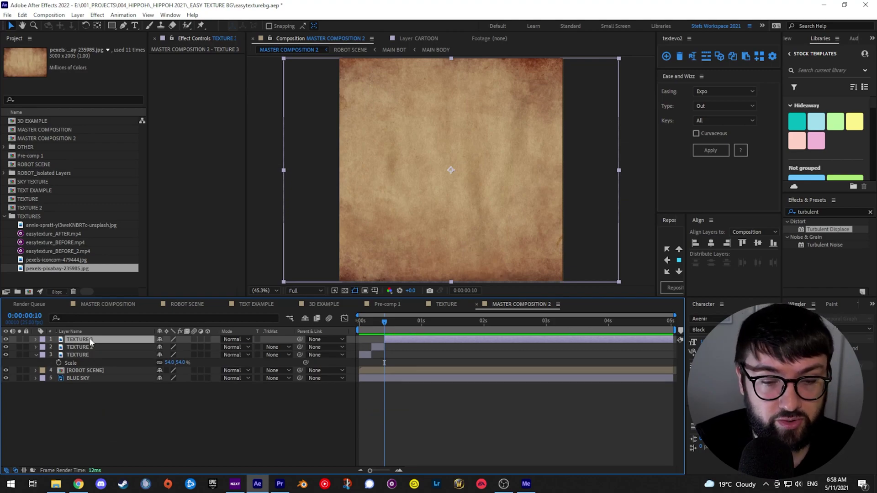
Advance the current time five frames to 0:00:00:15 and split the uppermost texture layer there.
key("ctrl+Right")
key("ctrl+Right")
key("ctrl+Right")
key("ctrl+Right")
key("ctrl+Right")
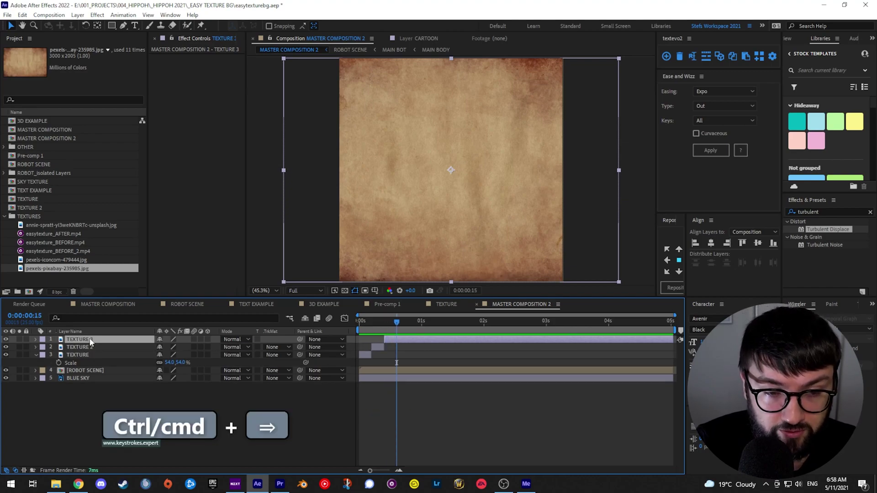
key("ctrl+shift+d")
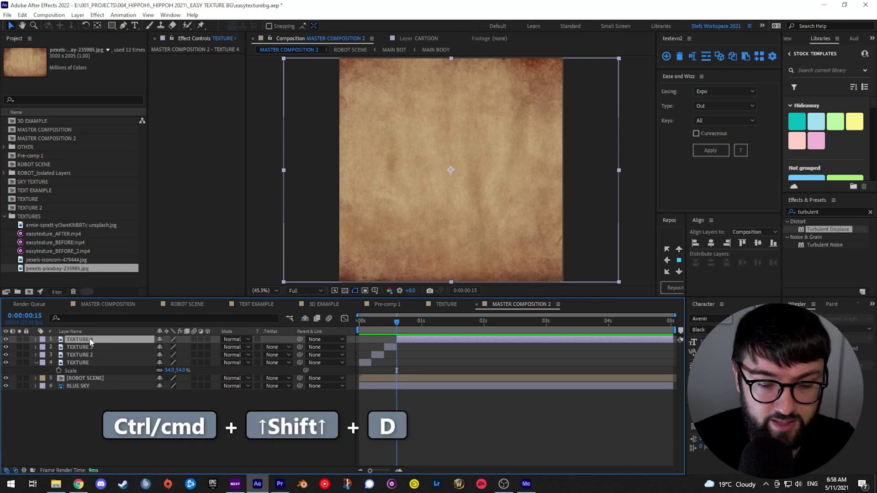
Advance another five frames to 0:00:00:20 and split the uppermost texture layer at that time.
key("ctrl+Right")
key("ctrl+Right")
key("ctrl+Right")
key("ctrl+Right")
key("ctrl+Right")
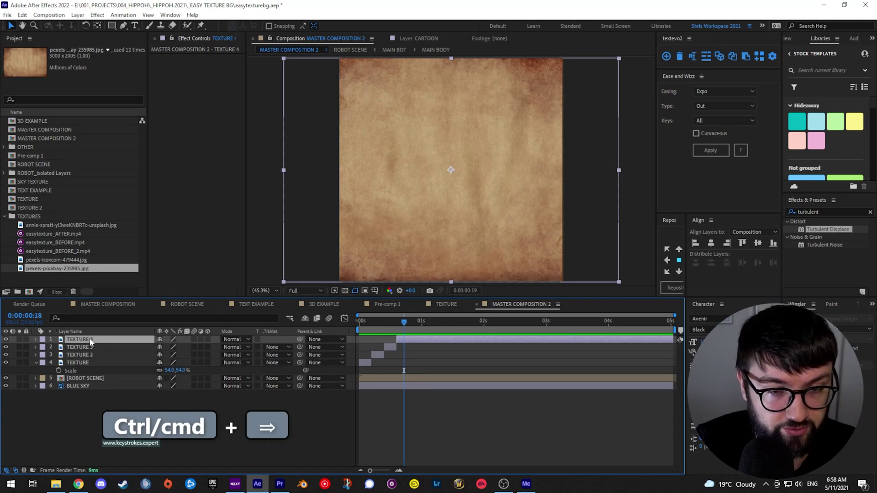
key("ctrl+shift+d")
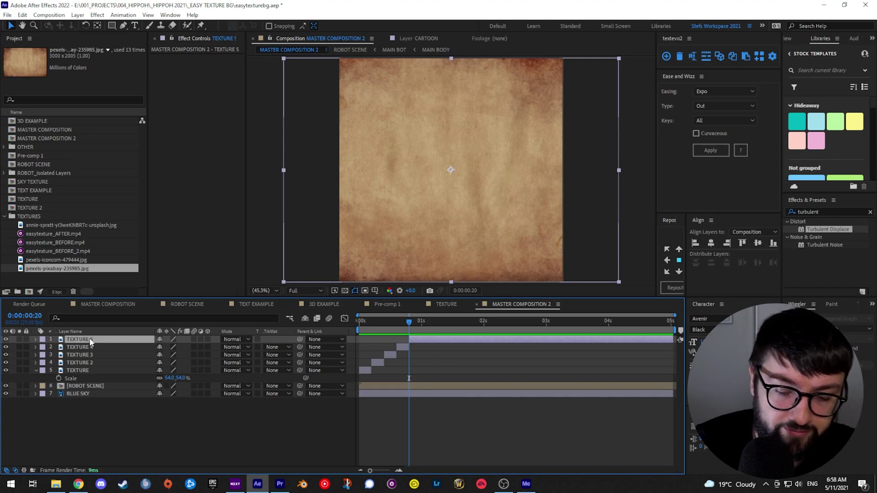
Split the uppermost texture layer at 0:00:01:00 and delete the long remaining segment after that time.
key("ctrl+Right")
key("ctrl+Right")
key("ctrl+Right")
key("ctrl+Right")
key("ctrl+Right")
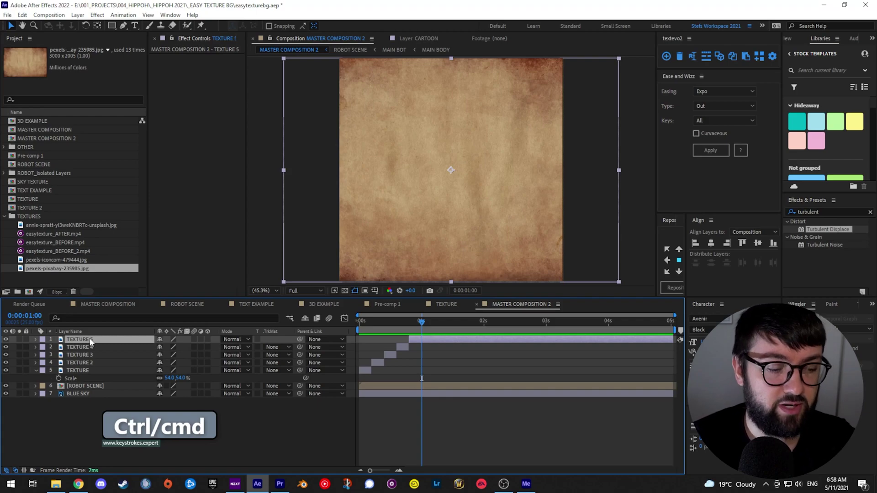
key("ctrl+shift+d")
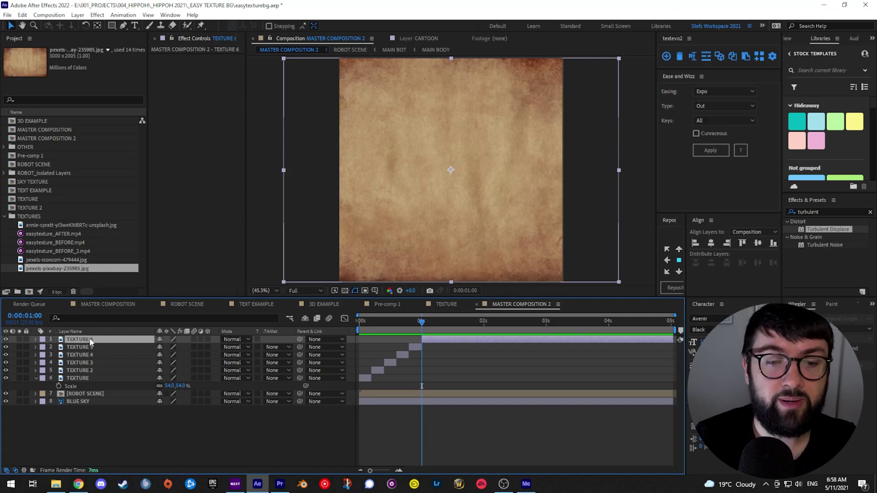
left_click(456, 340)
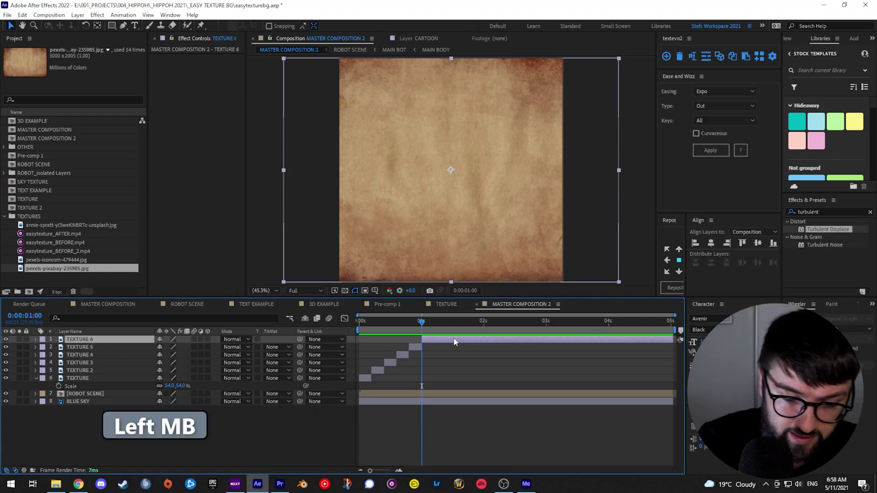
key("Delete")
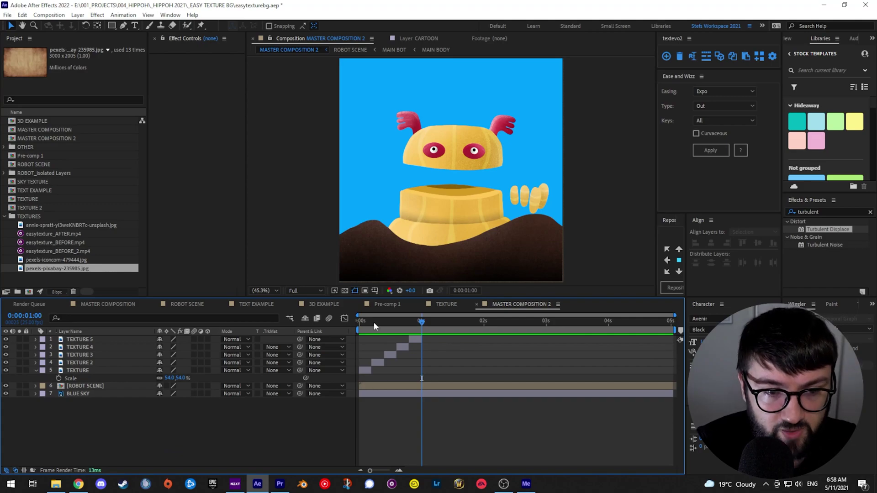
At 0:00:00:07, shift the TEXTURE 2 image right until its left edge nearly meets the composition's left edge.
left_click(368, 325)
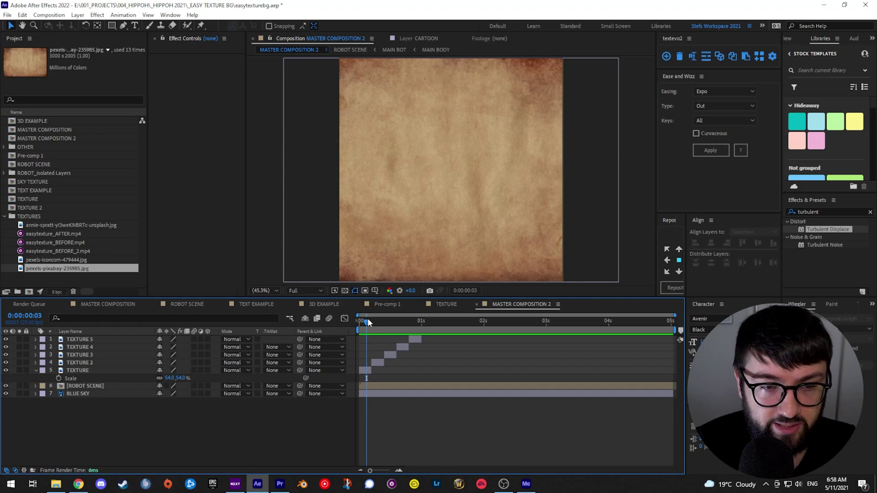
left_click_drag(368, 323, 377, 322)
left_click(335, 240)
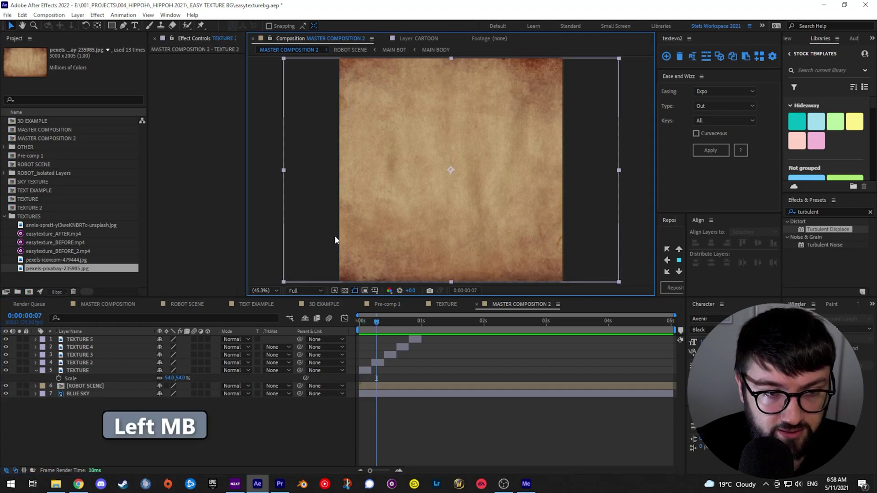
left_click_drag(334, 234, 377, 232)
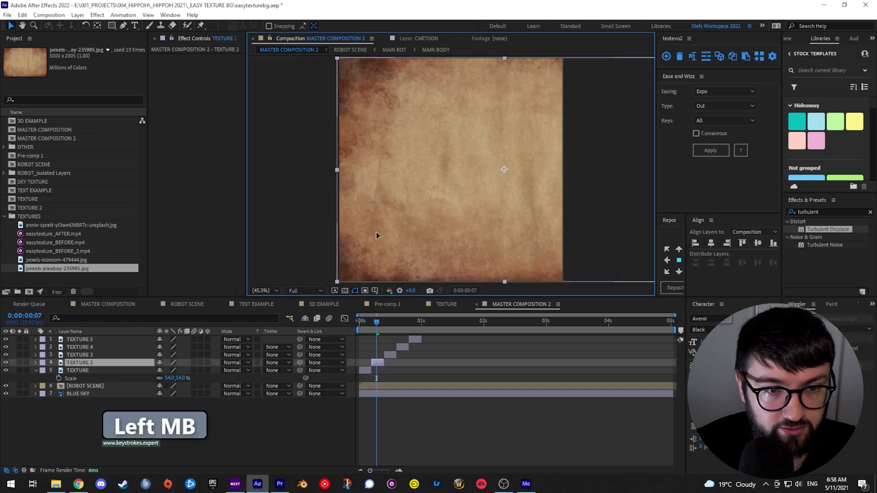
Set the scale of the TEXTURE 2 layer to 55%.
left_click(125, 362)
key("s")
left_click(174, 371)
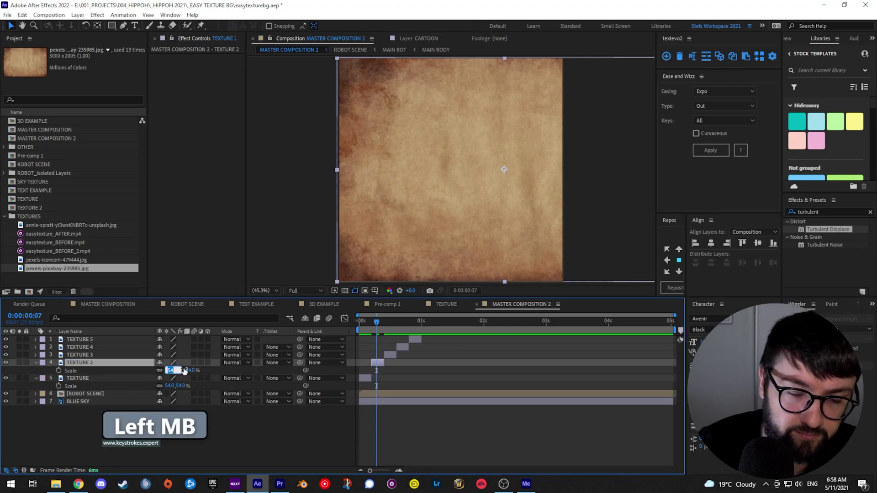
type("55")
key("Return")
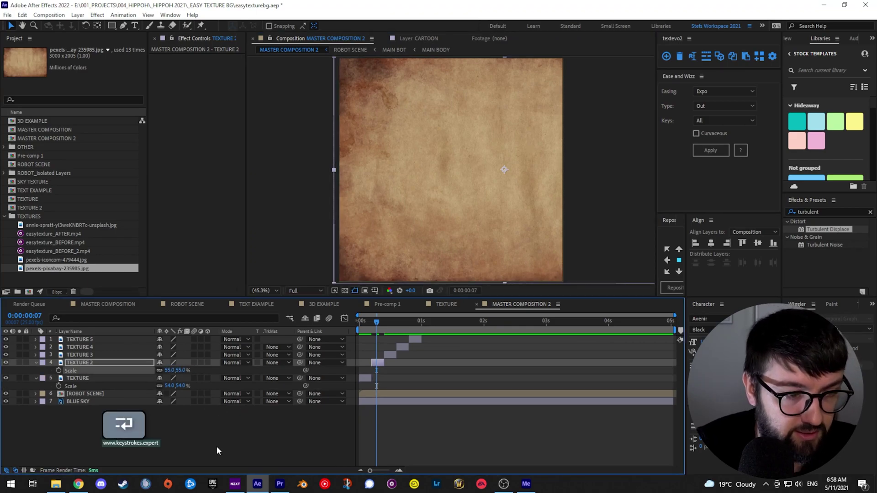
At 0:00:00:13, shift the TEXTURE 3 image left until its right edge nearly meets the composition's right edge.
left_click(464, 351)
mouse_move(377, 322)
left_mouse_down()
mouse_move(364, 322)
mouse_move(392, 324)
left_mouse_up()
left_click(544, 208)
left_click_drag(542, 238, 497, 237)
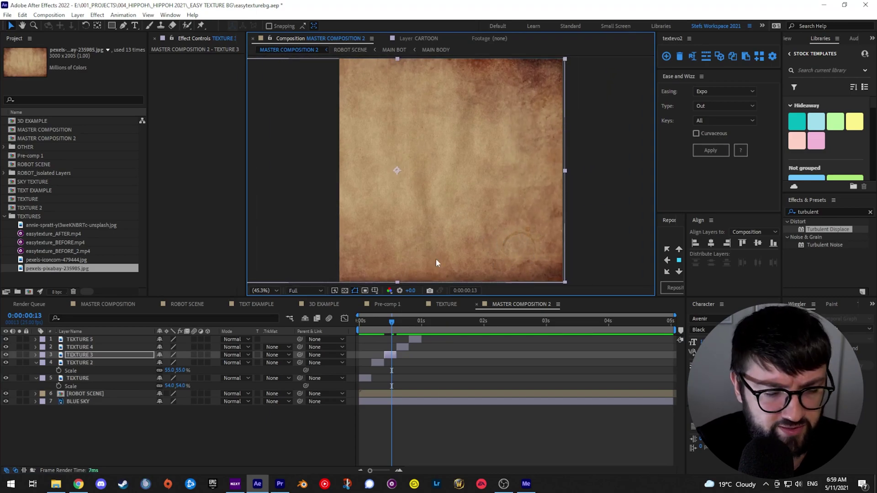
Scale the TEXTURE 3 layer up to 79% and reposition its image slightly lower in the frame.
left_click(139, 355)
key("s")
left_click_drag(170, 363, 463, 254)
left_click_drag(172, 362, 179, 362)
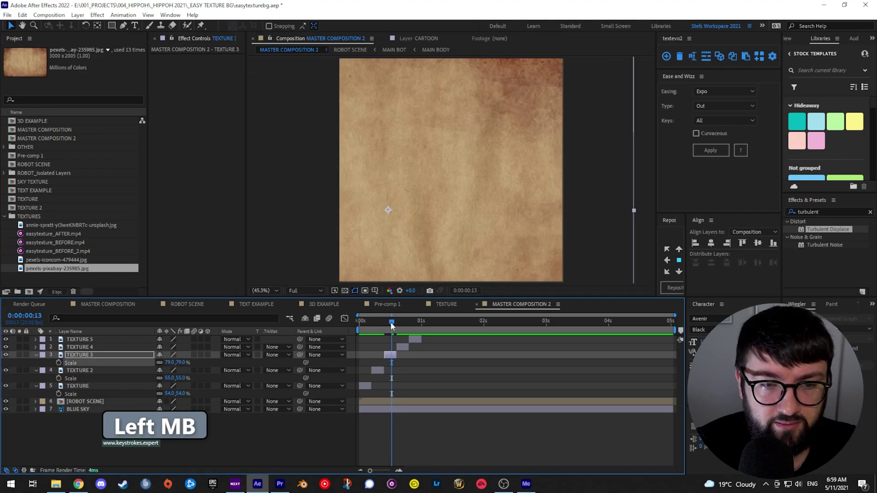
Move the current time to 0:00:00:16 and flip the TEXTURE 4 layer vertically.
mouse_move(391, 322)
left_mouse_down()
mouse_move(359, 330)
mouse_move(400, 329)
left_mouse_up()
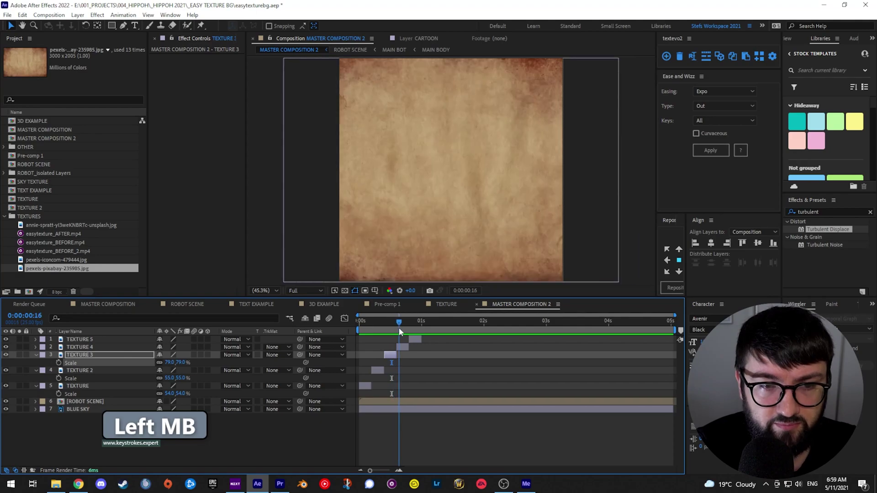
left_click(438, 274)
right_click(438, 204)
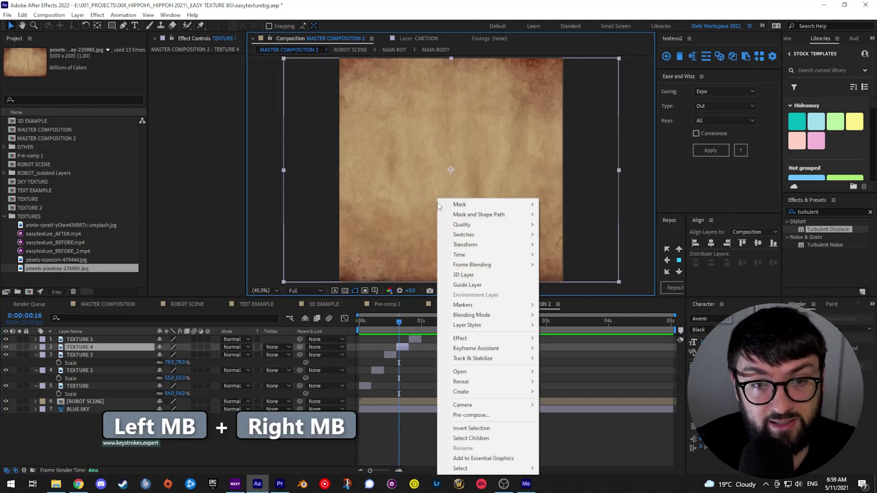
mouse_move(529, 247)
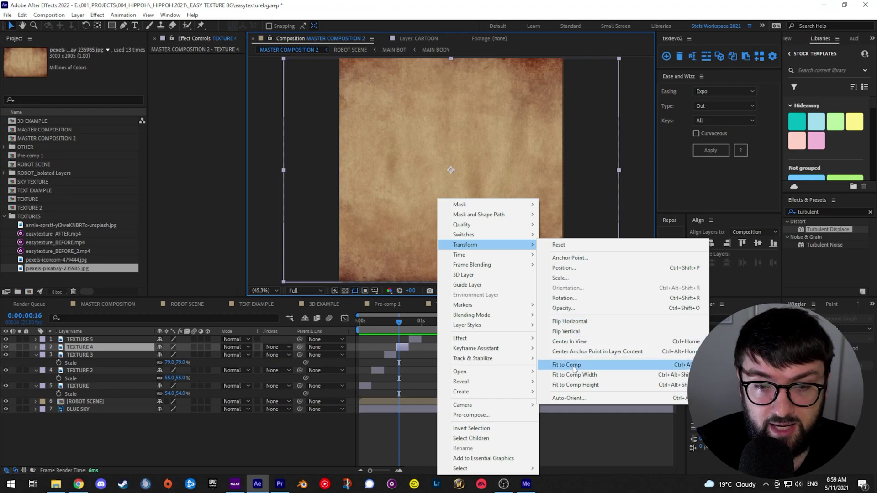
left_click(577, 331)
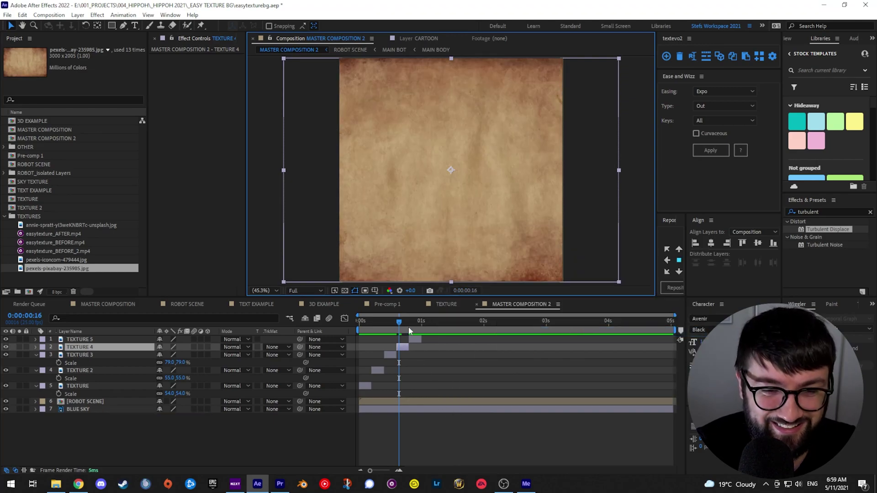
At 0:00:00:23, flip the TEXTURE 5 layer horizontally and shift its image left while keeping the frame covered.
left_click(381, 322)
left_click_drag(379, 323, 417, 322)
left_click(413, 340)
right_click(415, 341)
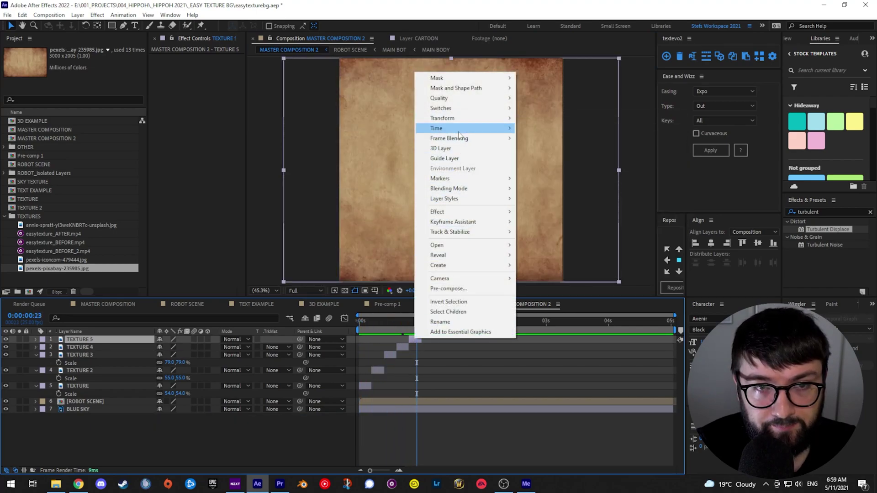
mouse_move(510, 124)
left_click(547, 195)
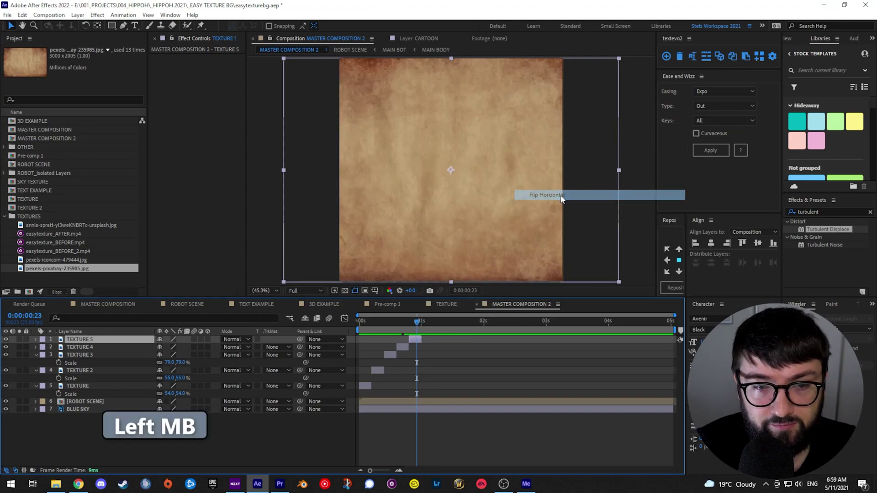
left_click_drag(437, 245, 357, 247)
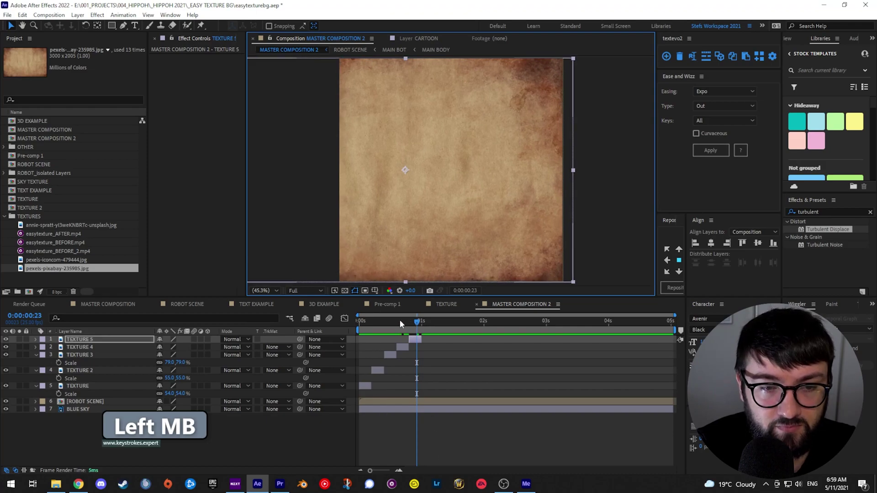
mouse_move(399, 321)
left_mouse_down()
mouse_move(359, 322)
mouse_move(414, 316)
left_mouse_up()
left_click(404, 434)
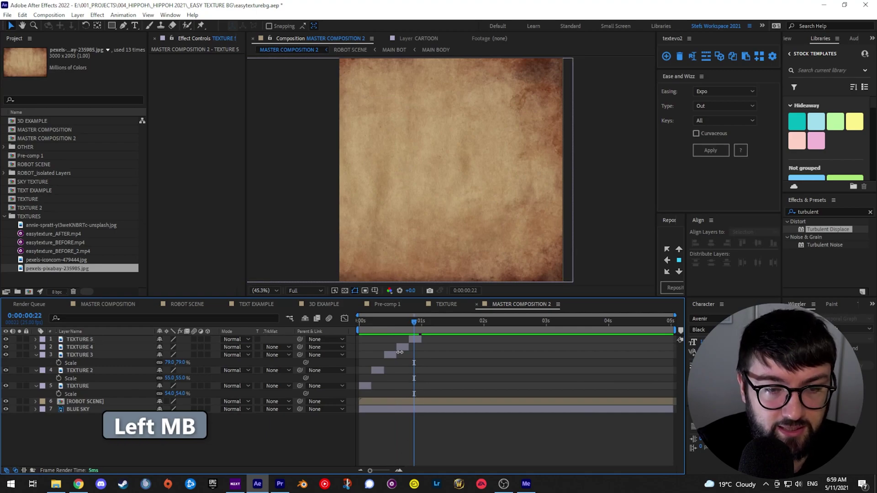
Collapse the TEXTURE 3 and TEXTURE 2 properties and pre-compose all five texture layers into a composition named LOOPING TEXTURE.
left_click(35, 354)
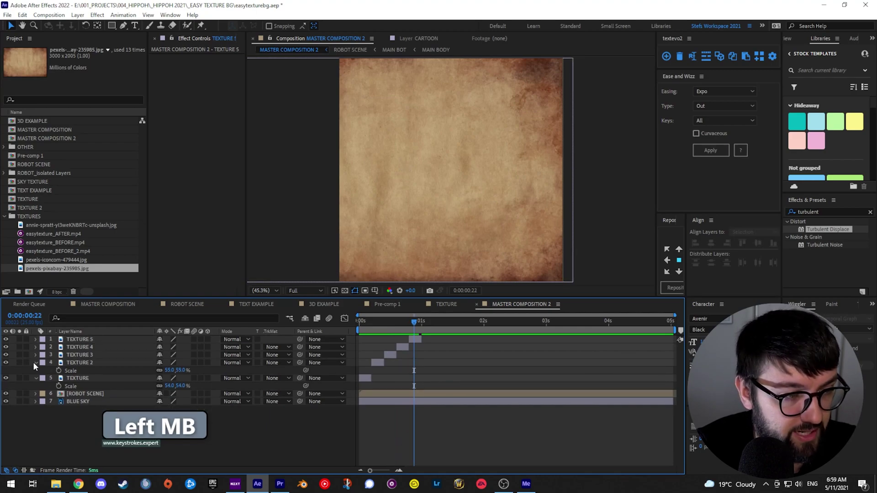
left_click(36, 363)
left_click(75, 371)
left_click(95, 339, "shift")
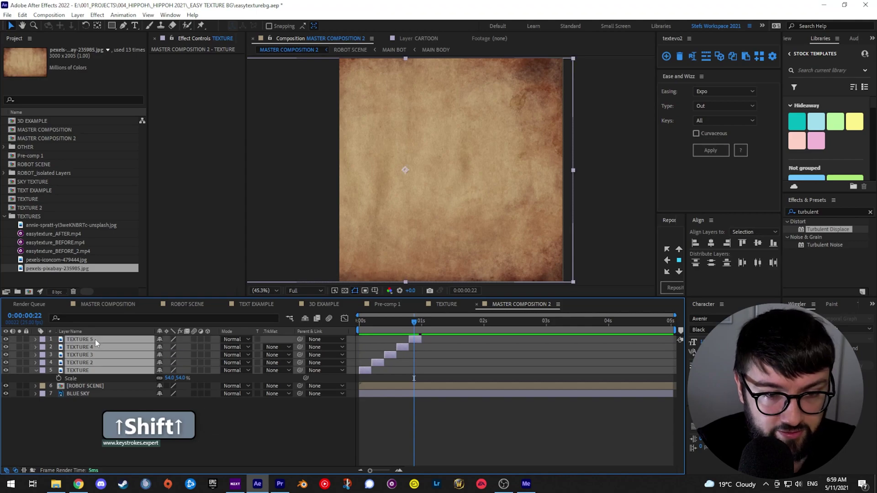
right_click(95, 339)
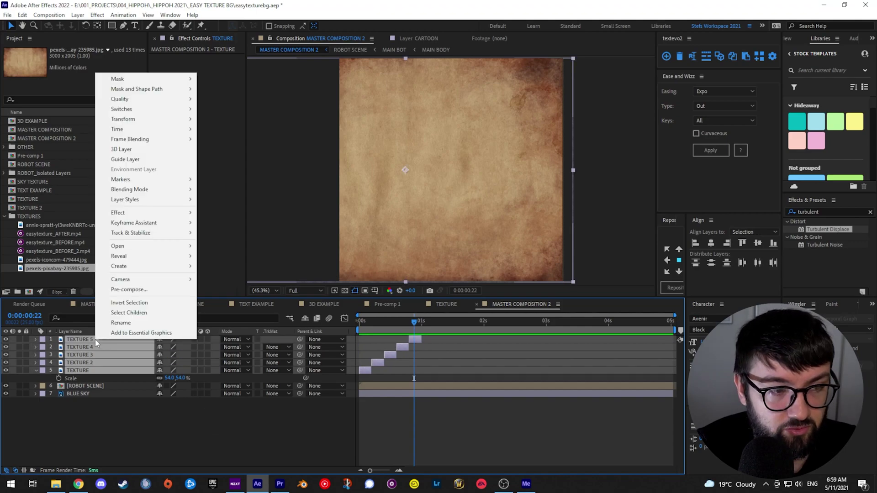
left_click(144, 292)
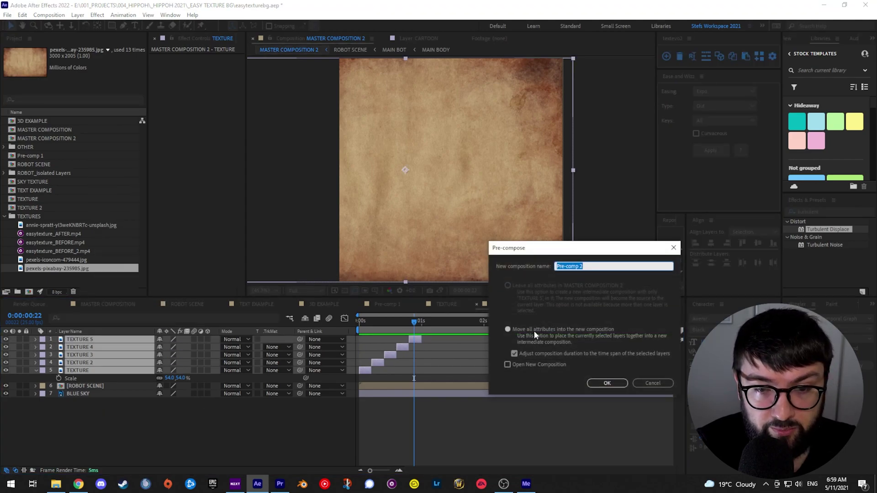
left_click_drag(554, 252, 410, 233)
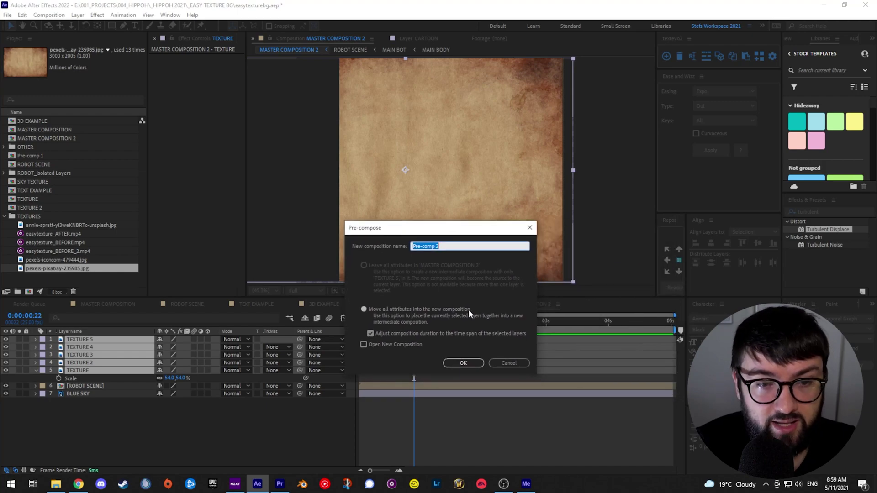
type("TEXTURE")
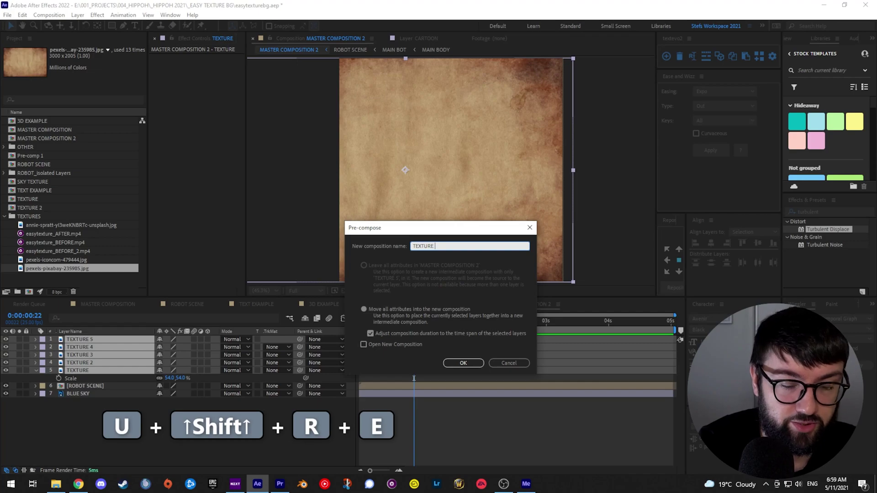
key("BackSpace")
key("BackSpace")
key("BackSpace")
key("BackSpace")
key("BackSpace")
key("BackSpace")
key("BackSpace")
type("LOOP")
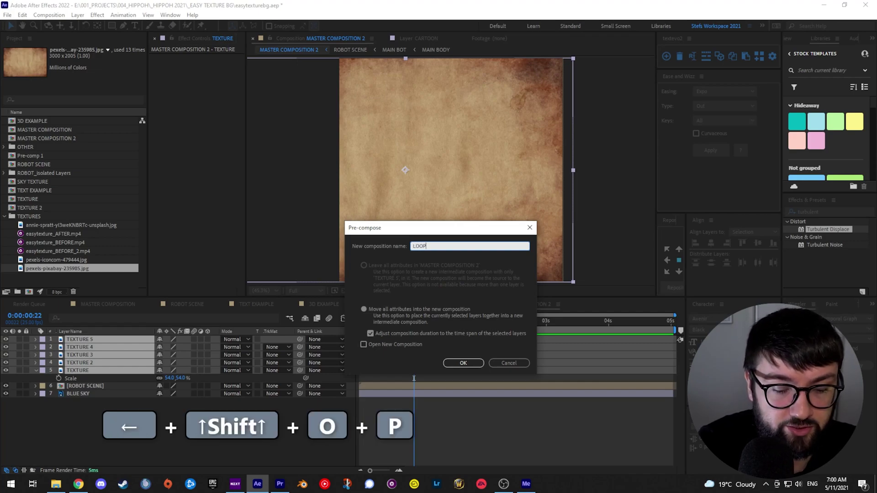
type("ING TEXTURE")
left_click(463, 363)
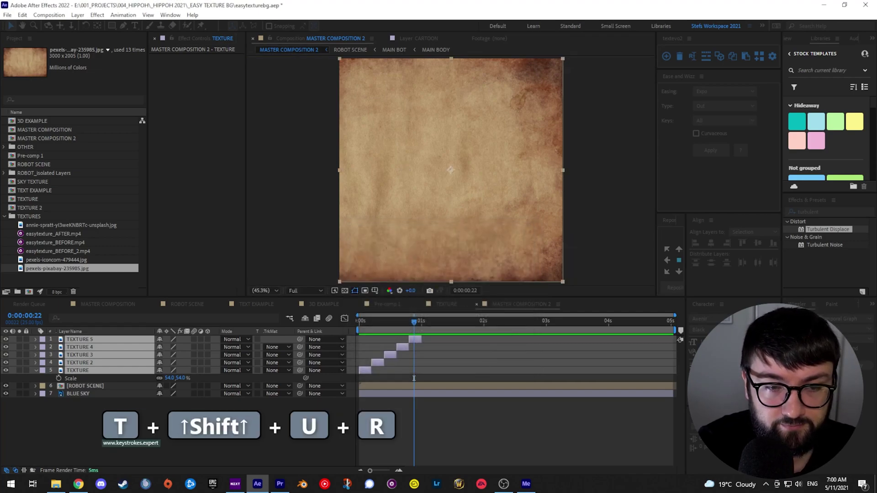
Inspect the texture segments inside the LOOPING TEXTURE composition and return to MASTER COMPOSITION 2.
double_click(85, 339)
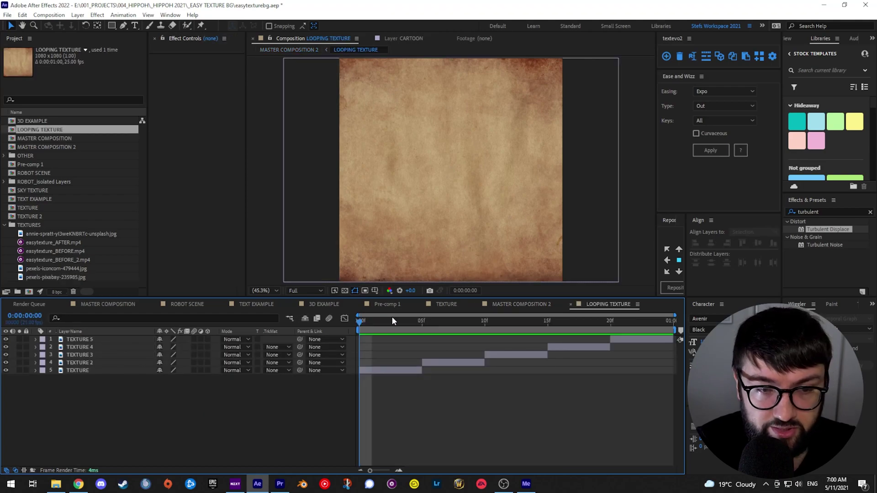
left_click(421, 322)
left_click_drag(420, 323, 340, 355)
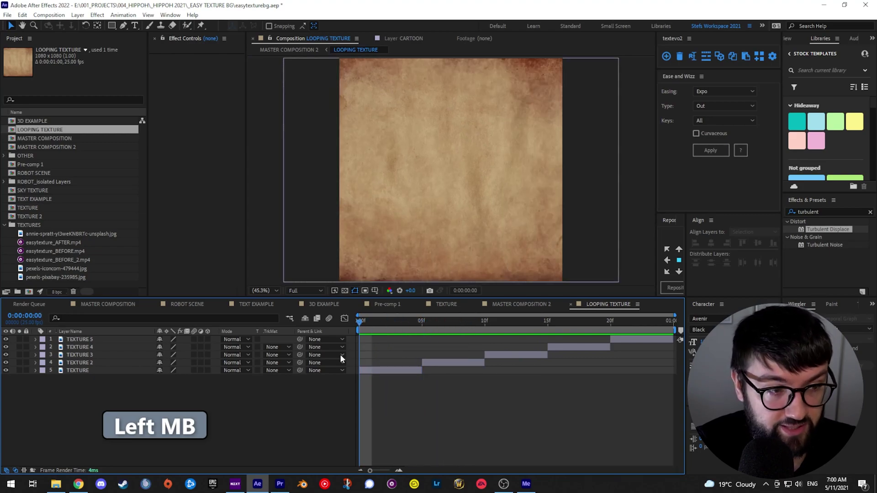
key("shift+Escape")
Enable time remapping on the LOOPING TEXTURE layer.
right_click(89, 340)
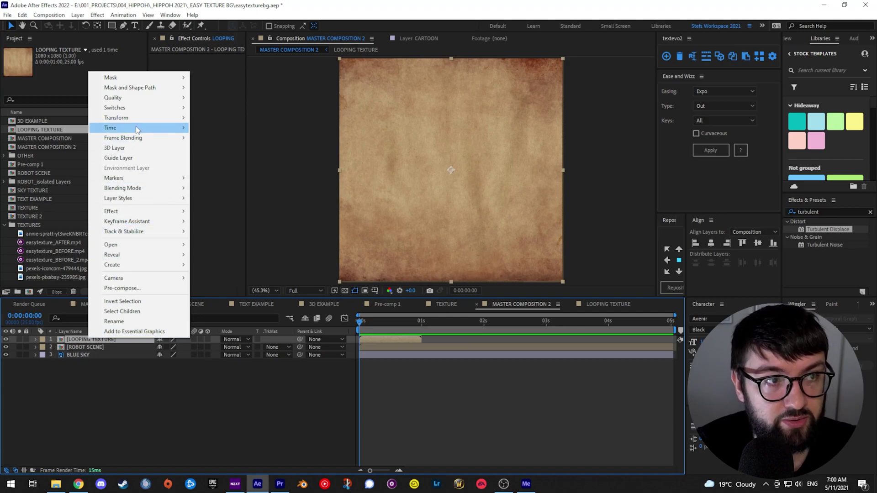
mouse_move(159, 128)
left_click(232, 128)
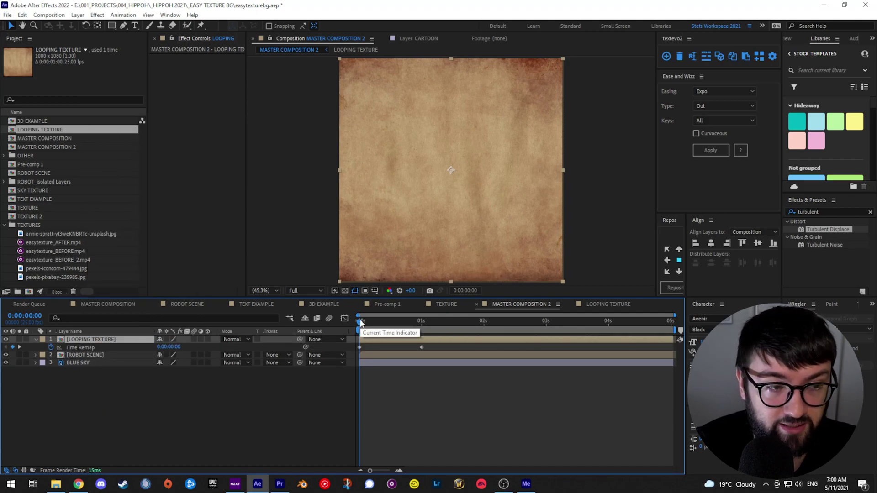
Compare the frames at the first and last time-remap keyframes of the LOOPING TEXTURE layer.
left_click_drag(360, 322, 423, 324)
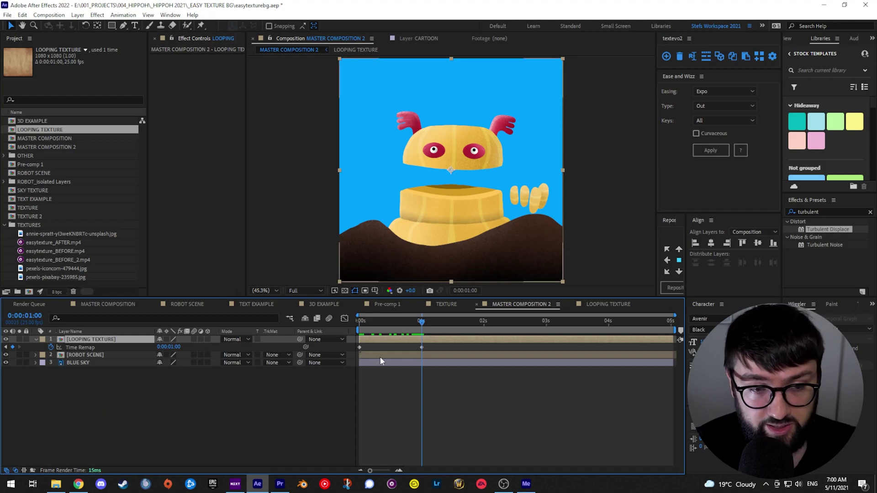
key("j")
key("k")
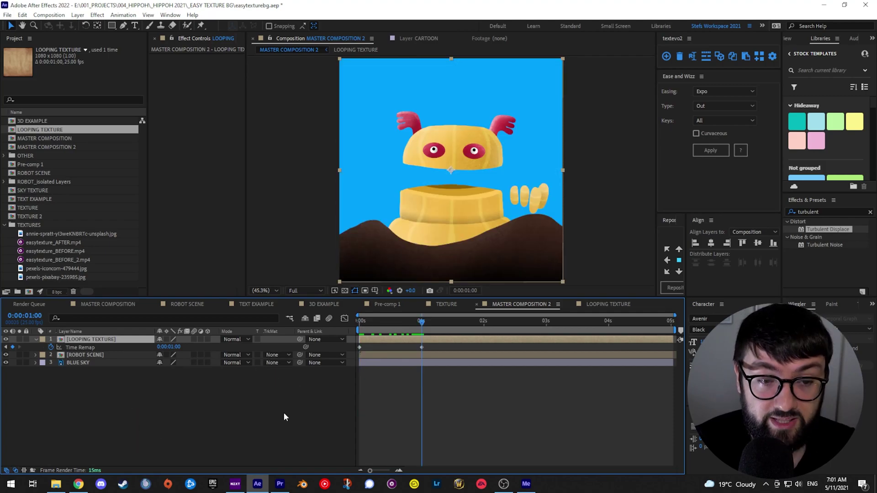
key("j")
key("k")
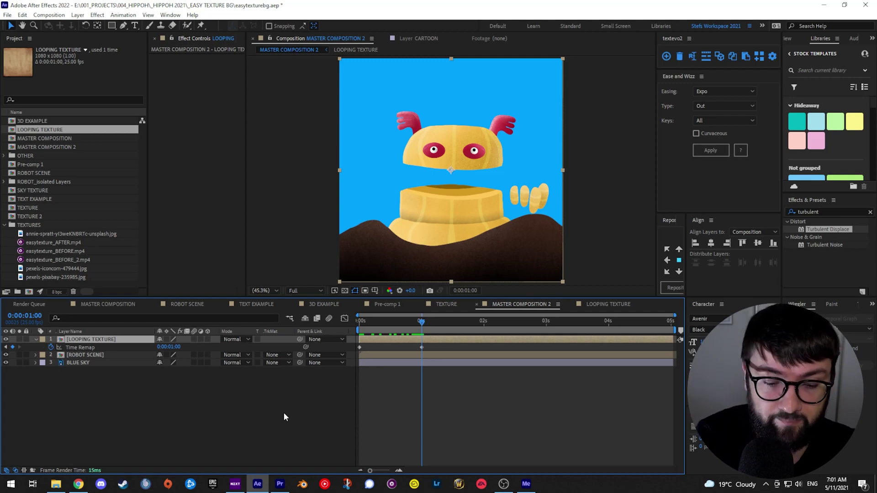
key("j")
key("k")
key("j")
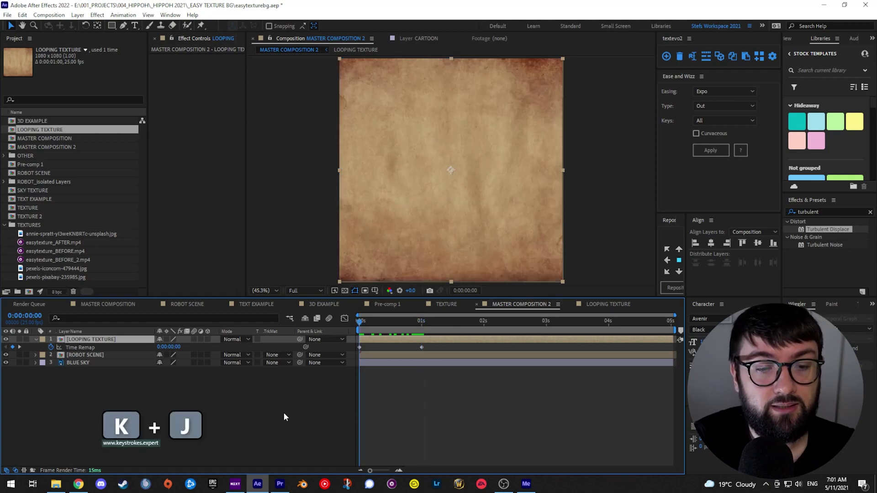
key("k")
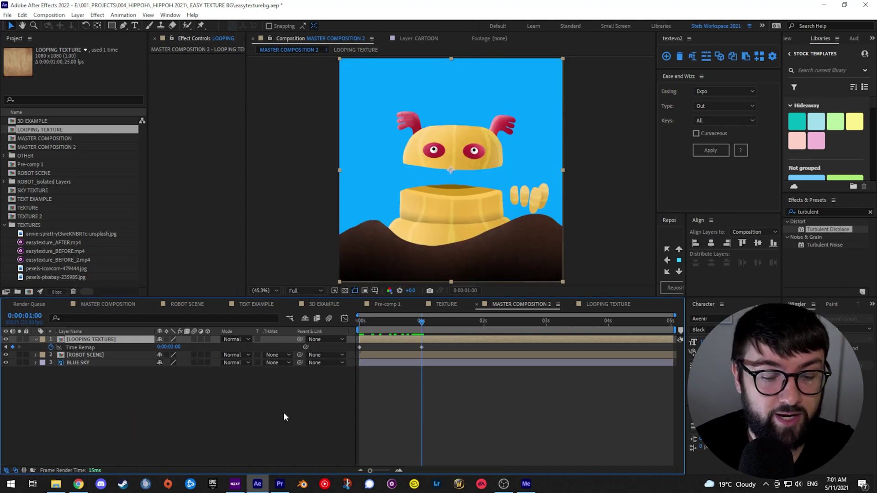
Add a Time Remap keyframe at 0:00:00:24 and remove the one at 0:00:01:00.
key("ctrl+Left")
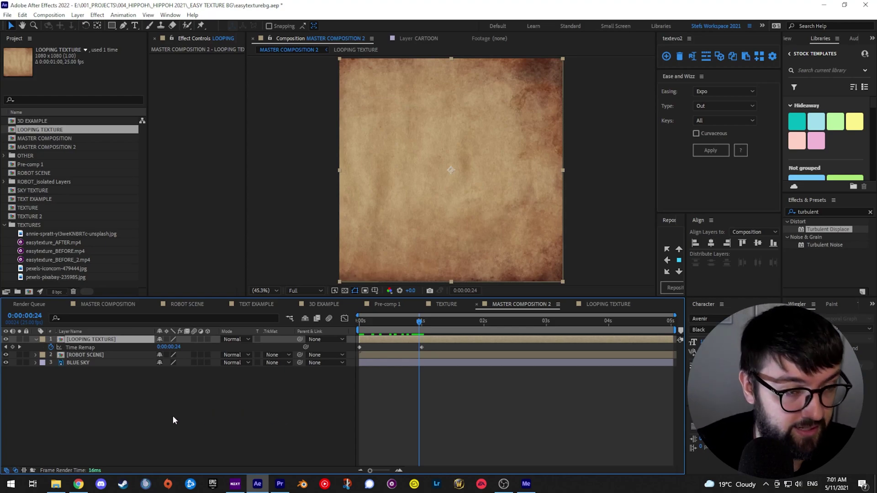
left_click(12, 348)
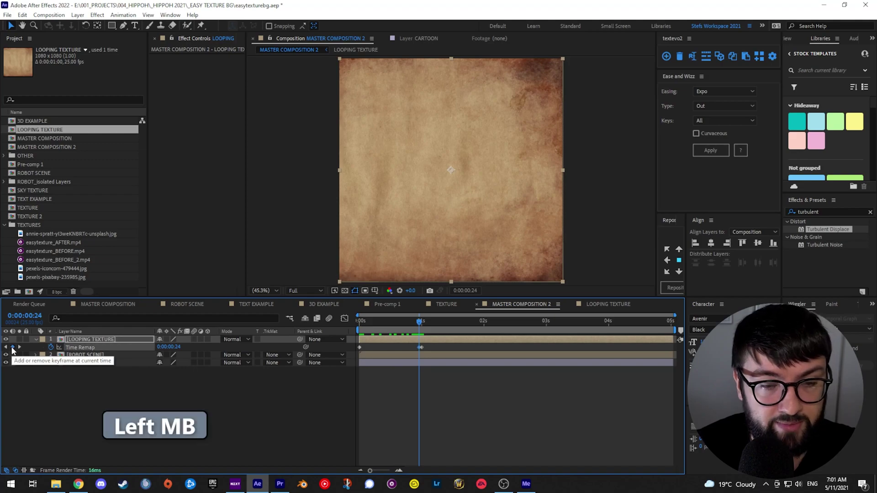
key("k")
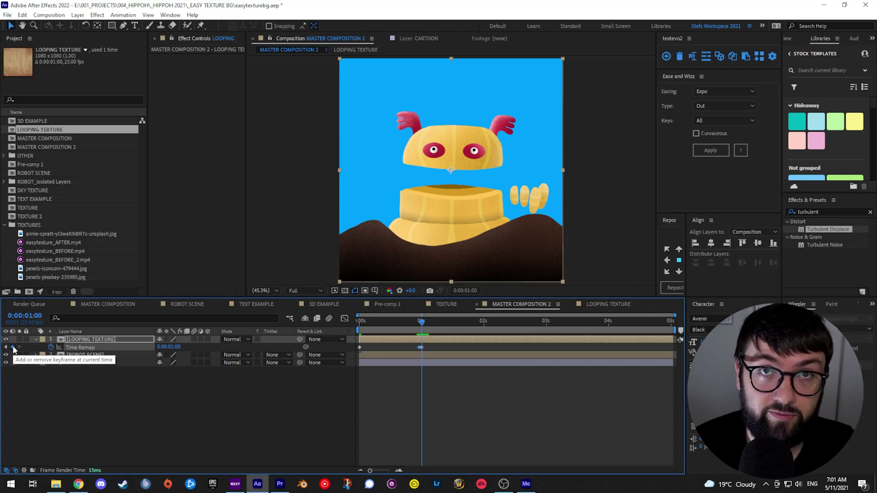
left_click(13, 350)
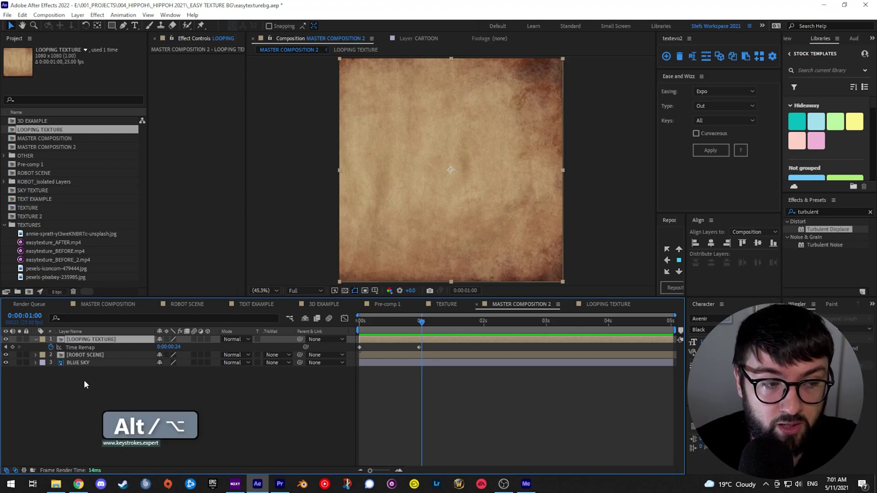
Apply the expression loopOut() to the LOOPING TEXTURE layer's Time Remap property and preview the loop.
left_click(50, 348, "alt")
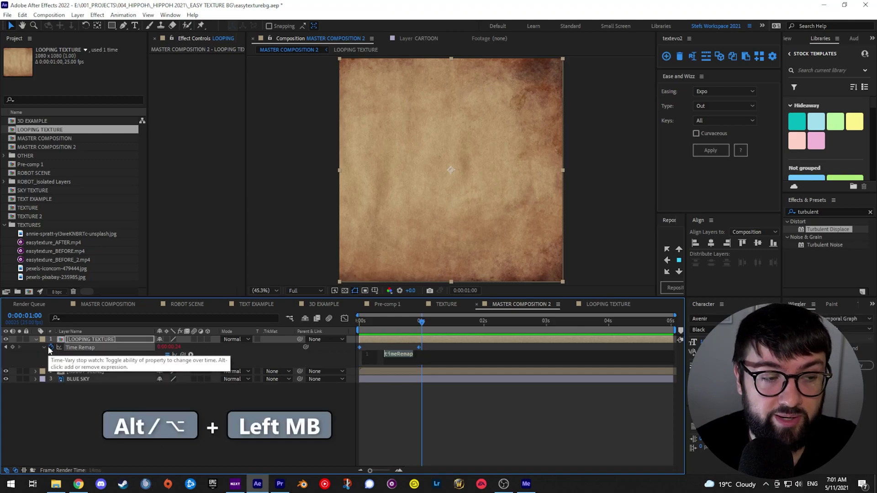
left_click(406, 357)
type("lo")
key("BackSpace")
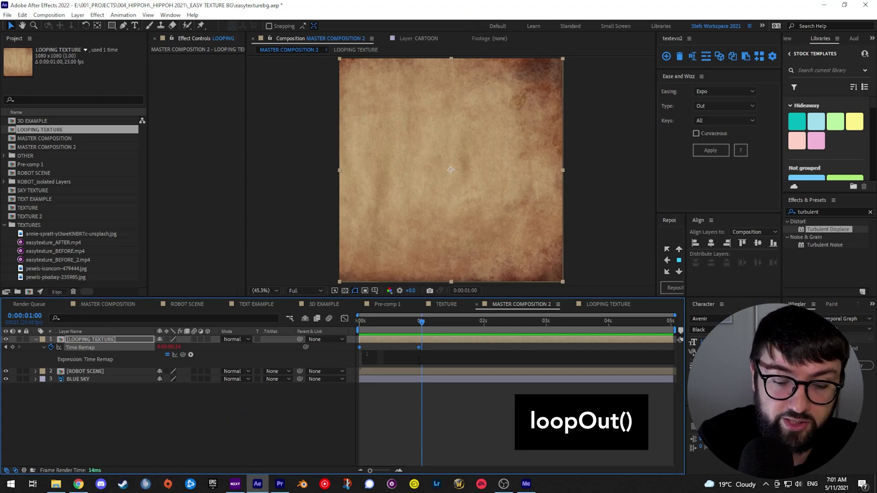
type("loop")
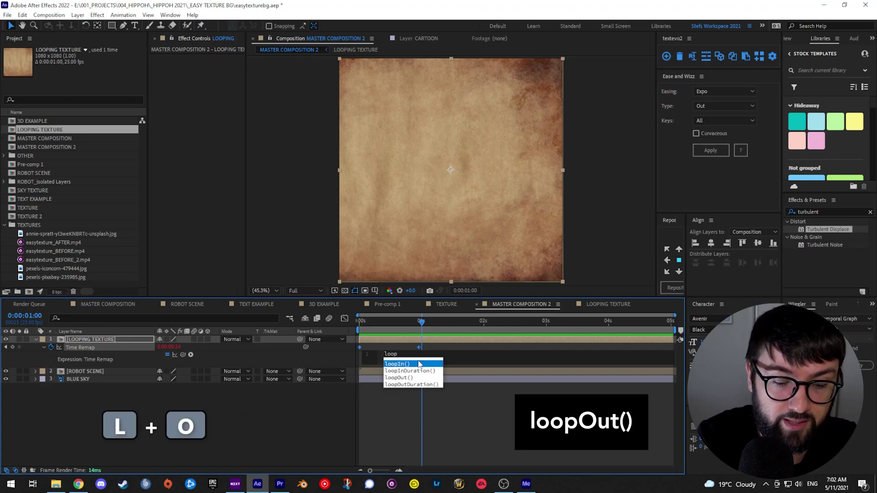
type("Out")
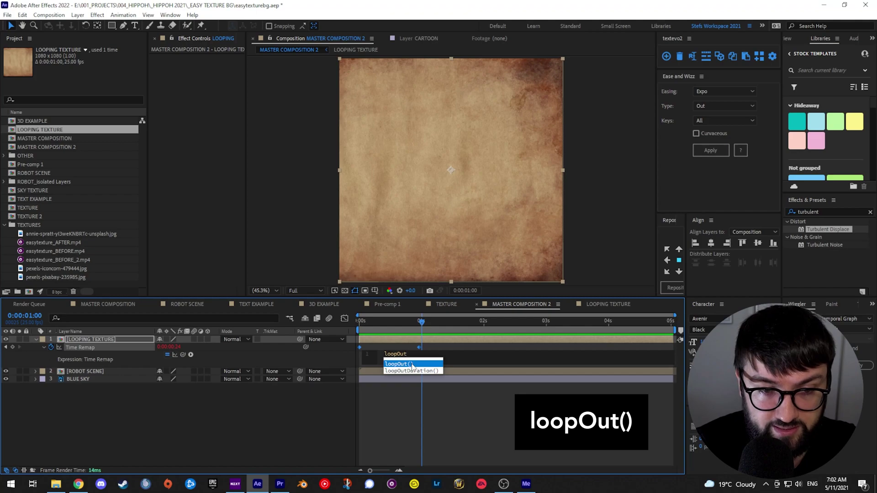
left_click(412, 364)
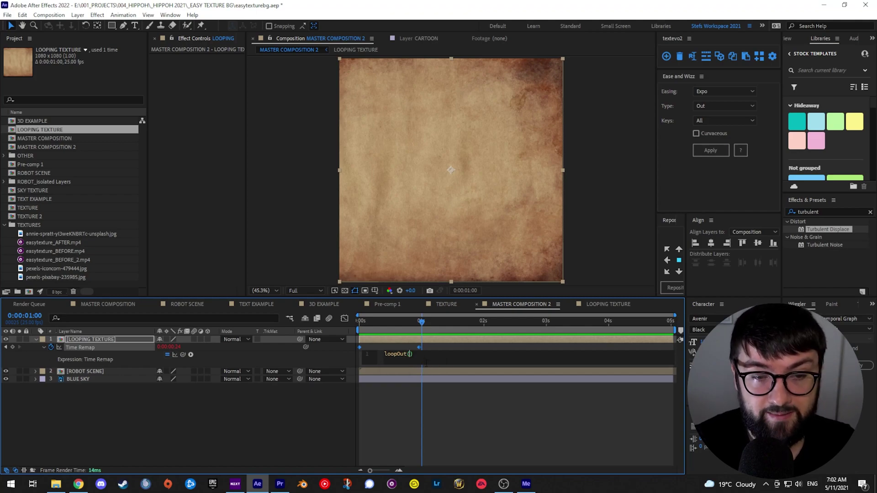
left_click(286, 420)
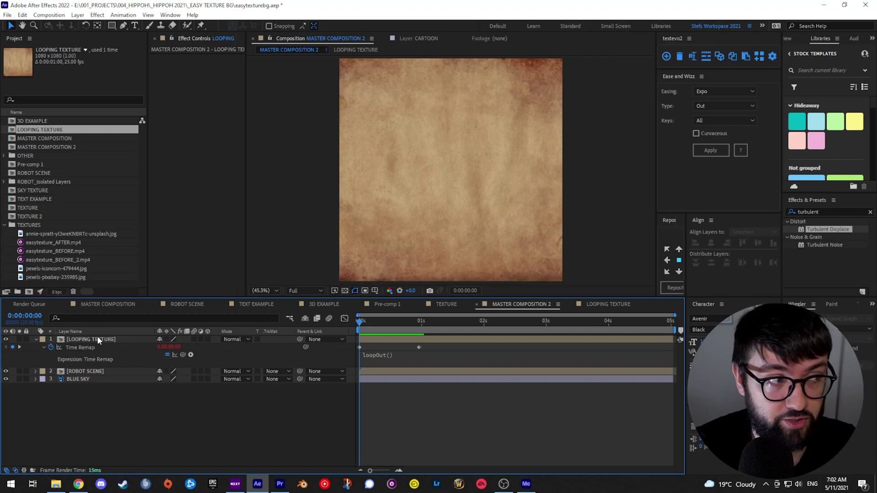
key("space")
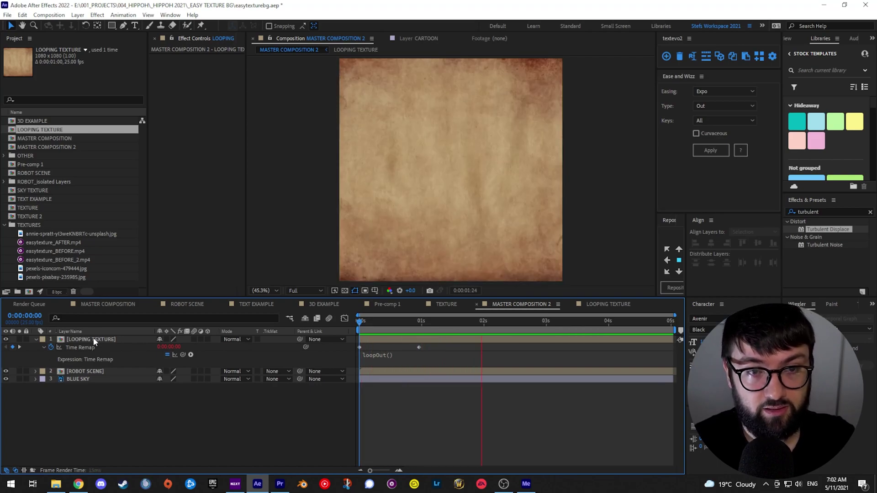
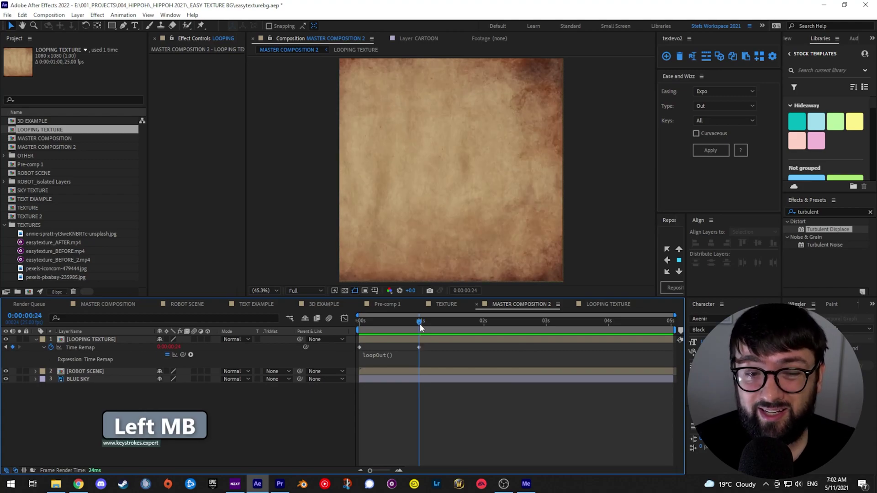
Set the LOOPING TEXTURE layer's blending mode to Multiply at 0:00:00:14.
left_click(167, 339)
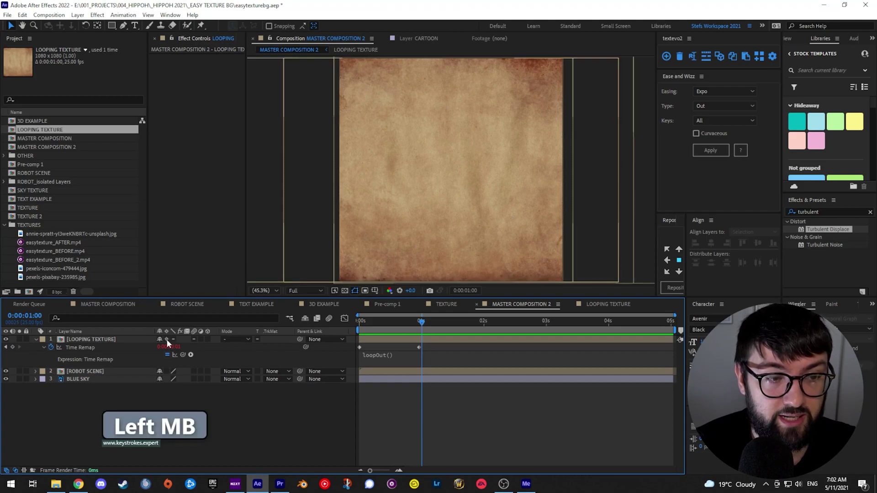
left_click(166, 339)
mouse_move(421, 321)
left_mouse_down()
mouse_move(450, 330)
mouse_move(409, 324)
left_mouse_up()
left_click(404, 339)
left_click(231, 338)
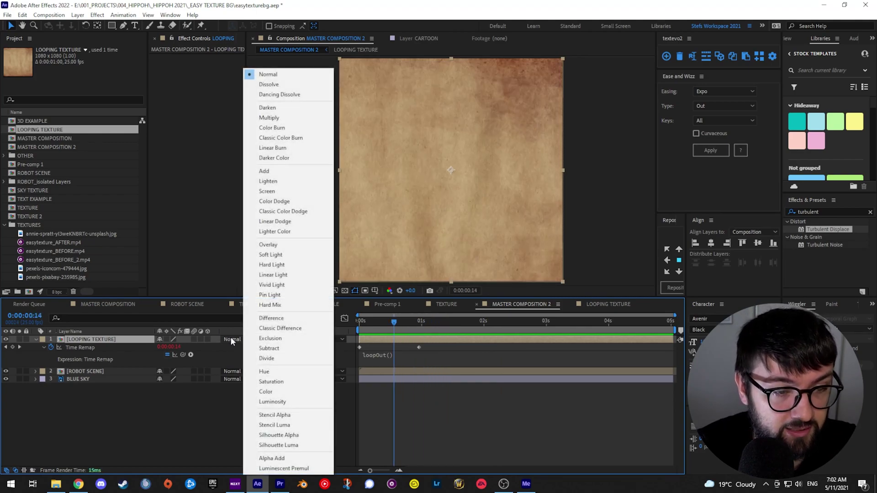
left_click(275, 117)
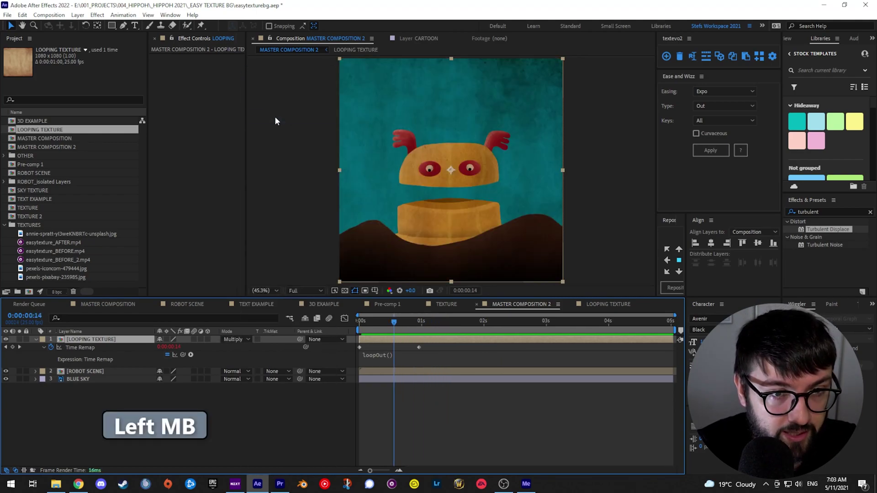
Preview the Multiply blend and try Screen as the LOOPING TEXTURE layer's blending mode, playing it back.
key("space")
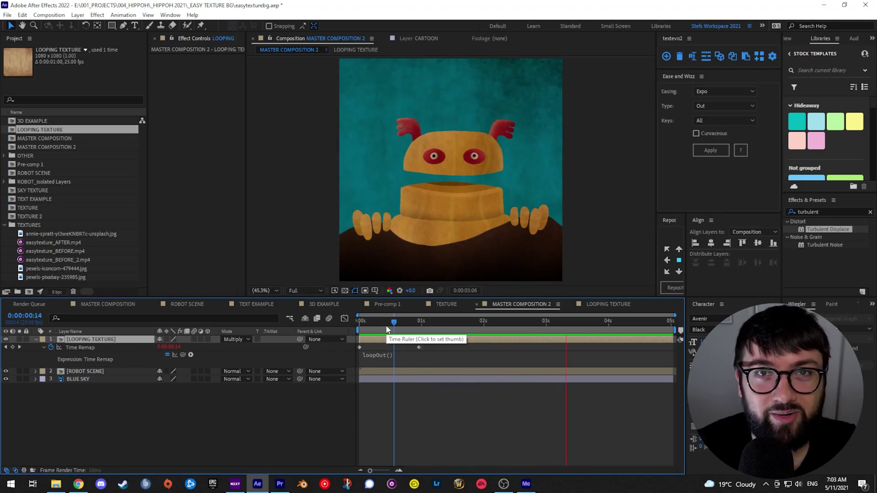
left_click_drag(391, 332, 372, 323)
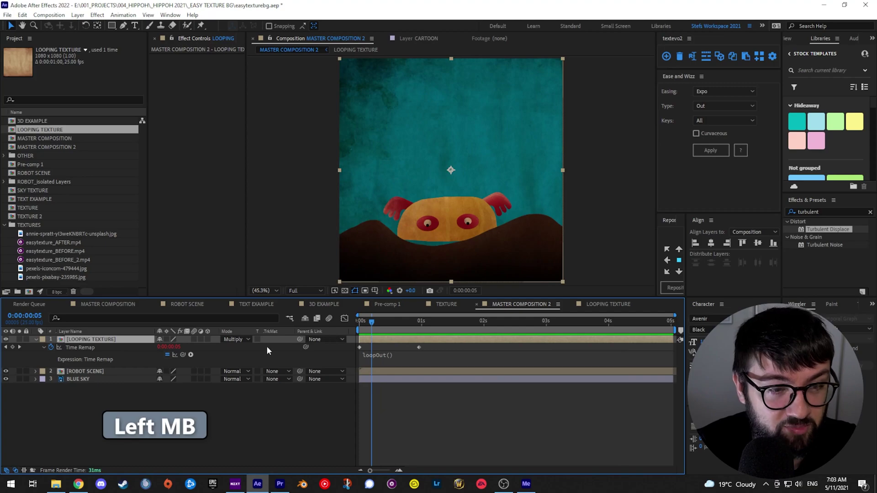
left_click(238, 340)
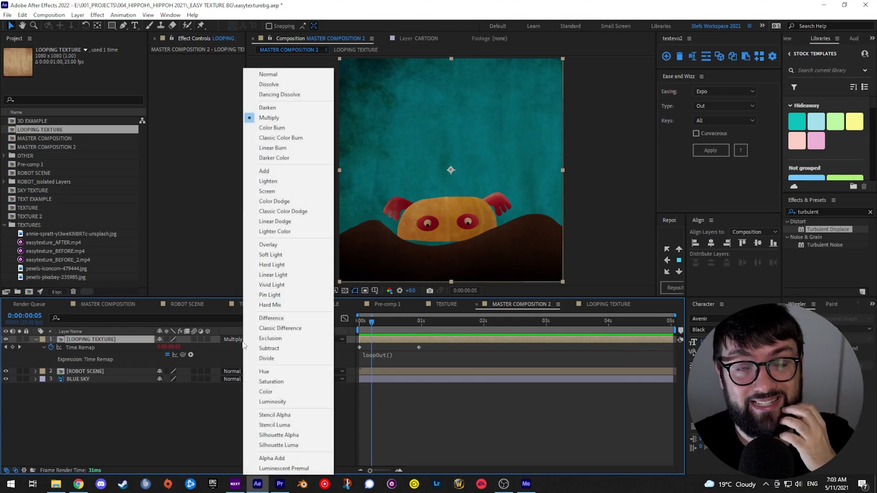
left_click(267, 191)
key("space")
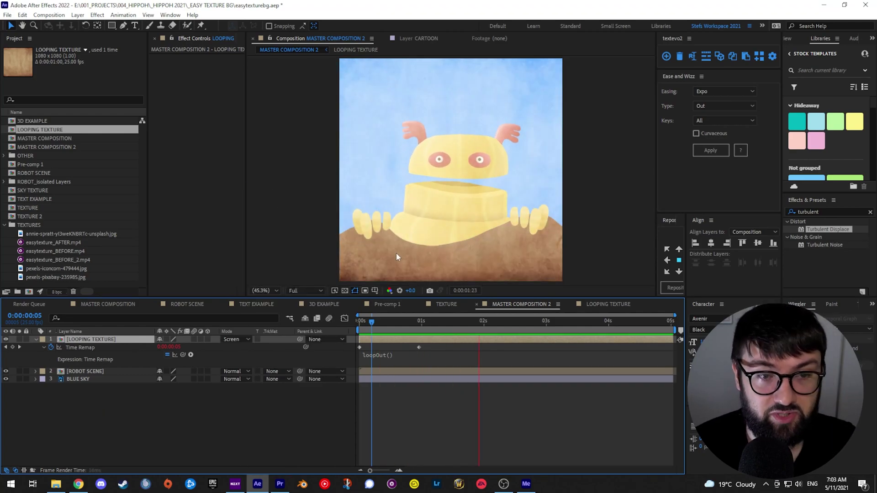
Set the LOOPING TEXTURE layer's blending mode to Overlay and preview the animation.
left_click(235, 339)
left_click(270, 245)
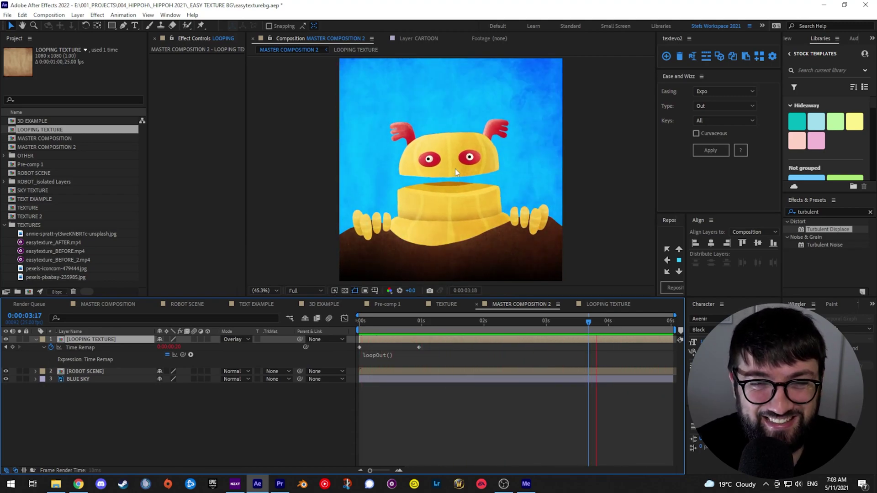
key("space")
Try Soft Light as the LOOPING TEXTURE layer's blending mode and return it to Overlay.
left_click(246, 339)
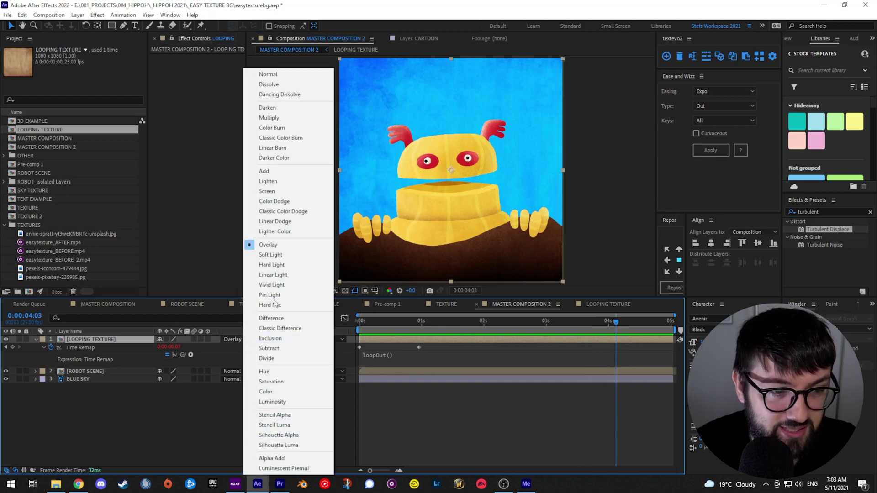
left_click(270, 255)
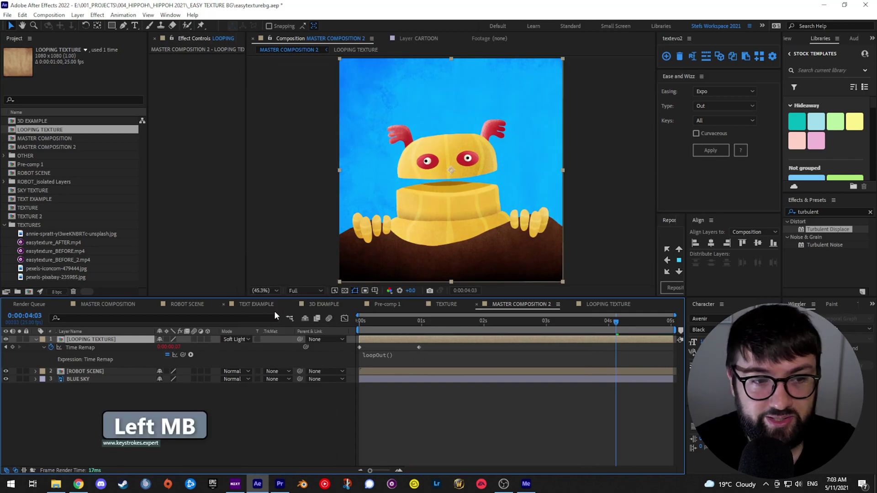
left_click(246, 339)
left_click(263, 245)
left_click(397, 418)
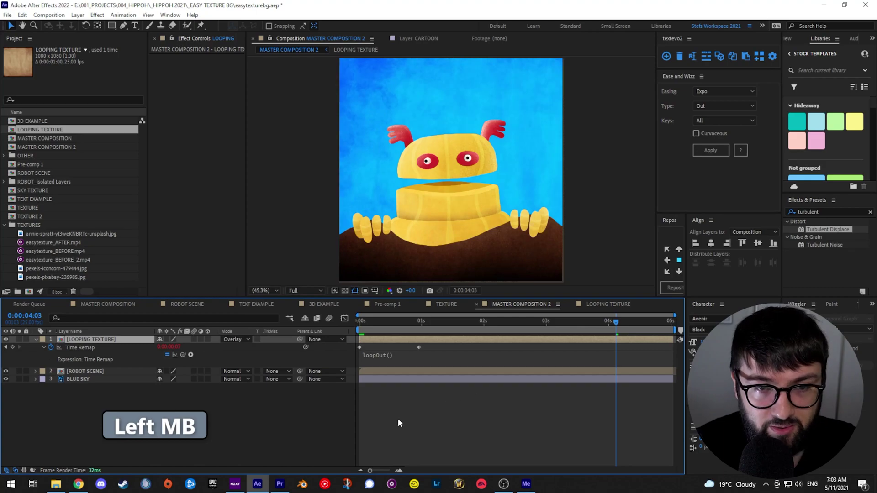
Add SKY TEXTURE at 0:00:00:00 between the ROBOT SCENE and BLUE SKY layers and extend its end to about 0:00:01:03.
left_click_drag(369, 320, 342, 335)
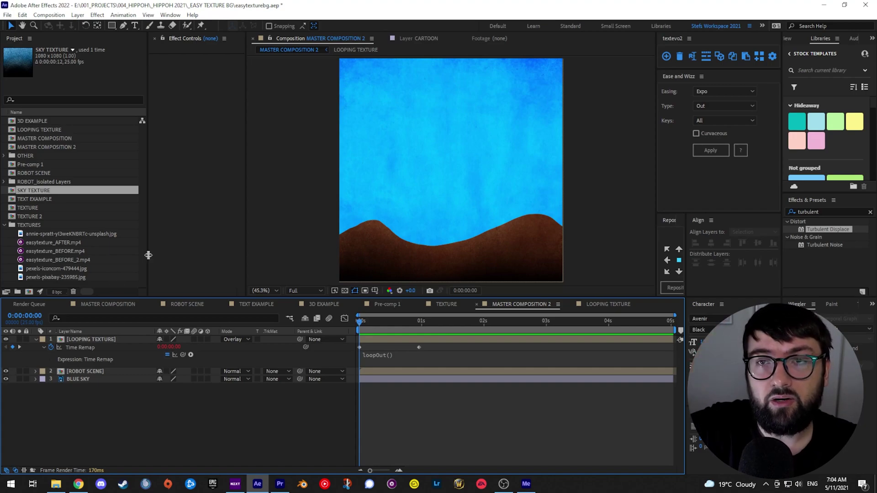
left_click(120, 412)
key("ctrl+v")
left_click_drag(76, 341, 77, 383)
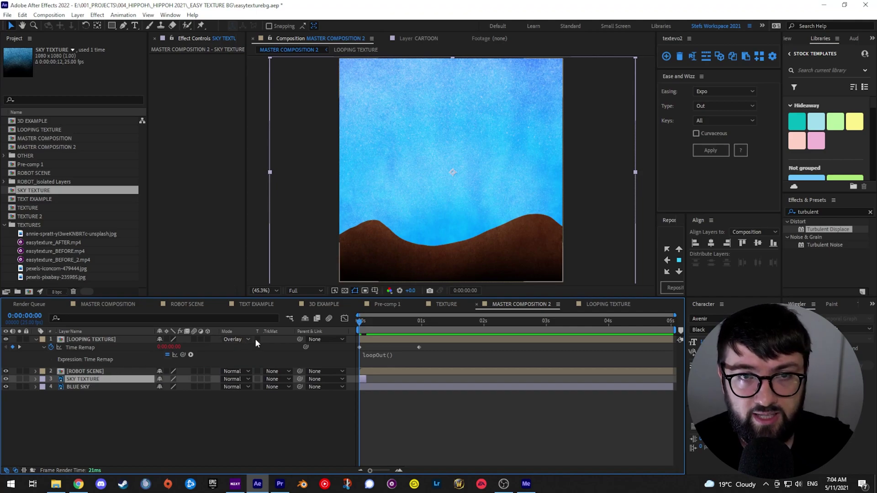
left_click_drag(364, 380, 429, 378)
left_click_drag(370, 471, 381, 472)
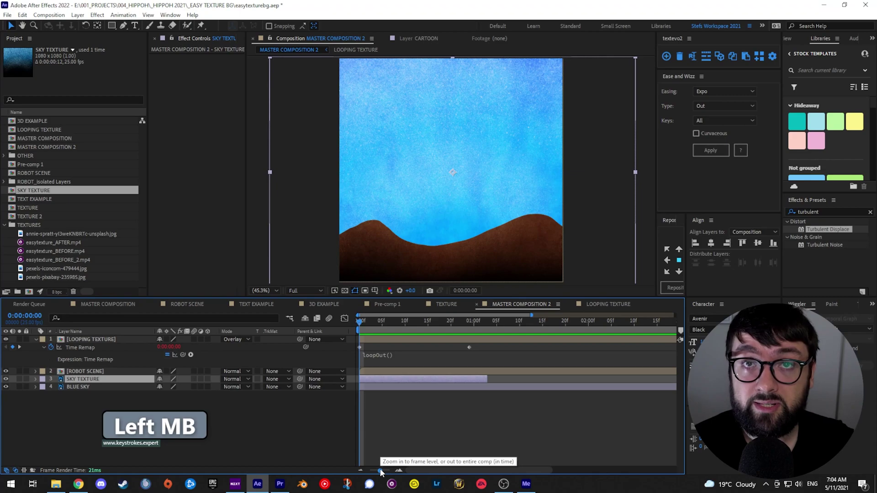
Split the SKY TEXTURE layer every 5 frames up to 0:00:01:00 and delete the leftover segment.
left_click(385, 321)
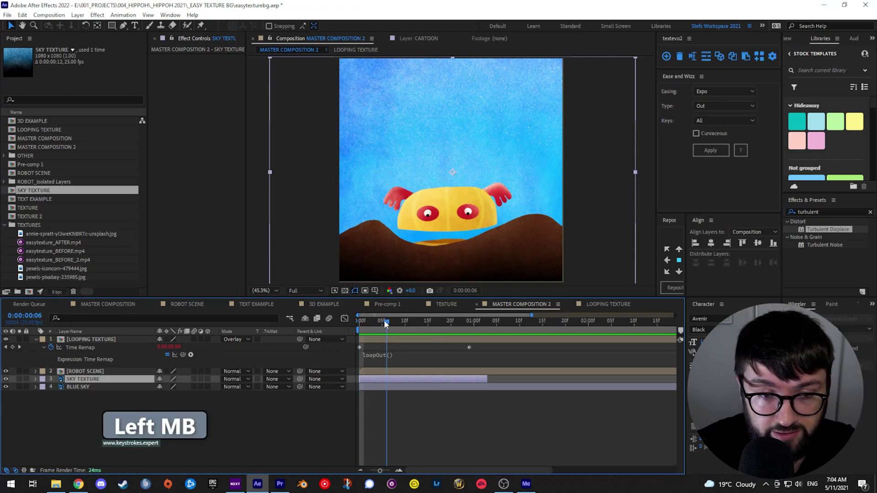
key("ctrl+shift+d")
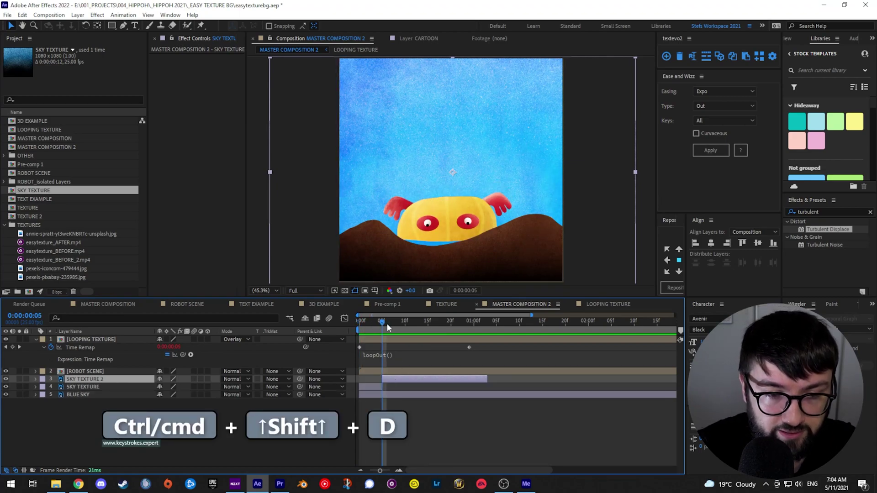
left_click(404, 322)
key("Delete")
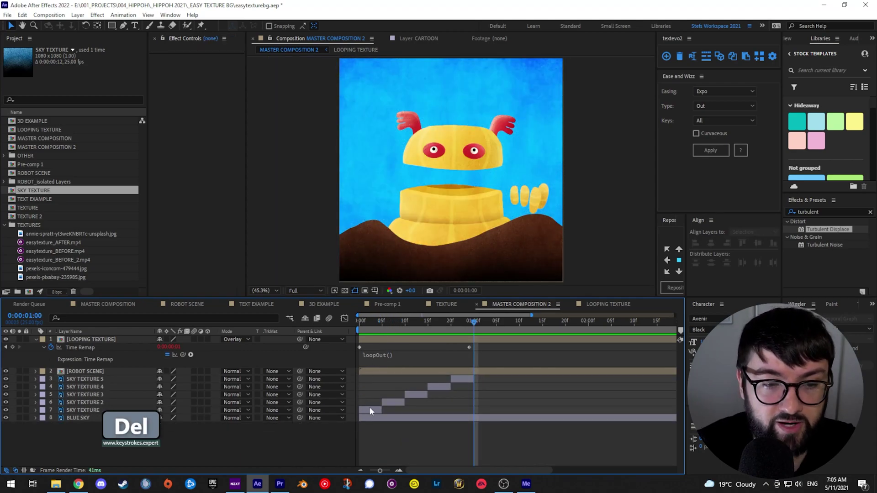
Shift the SKY TEXTURE 2 layer to the right at 0:00:00:07, keeping the whole frame covered.
left_click(373, 321)
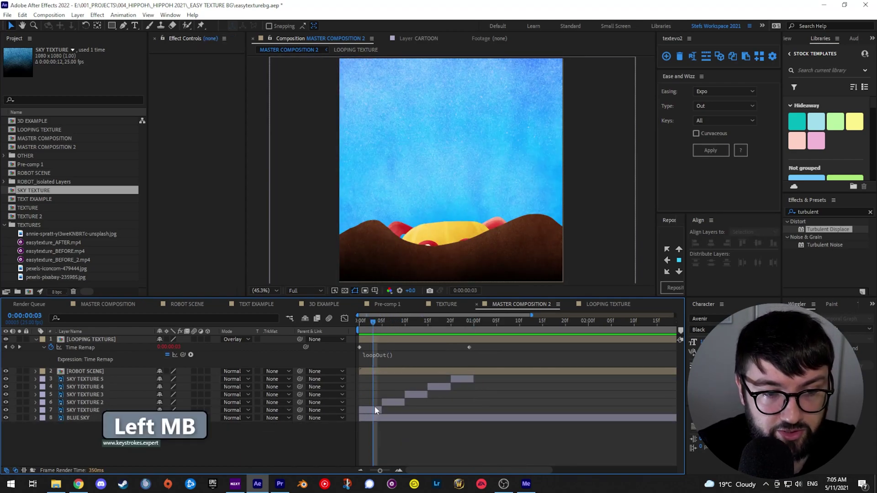
left_click(376, 410)
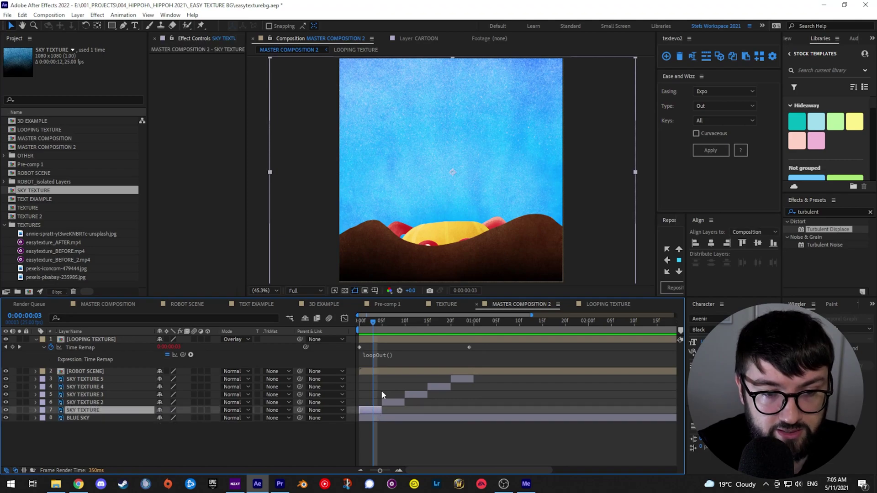
left_click_drag(372, 322, 394, 376)
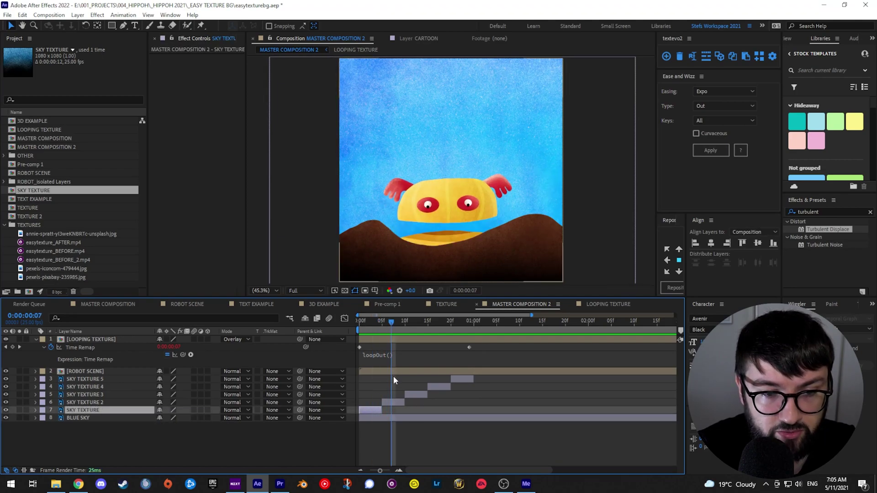
left_click(394, 402)
left_click_drag(298, 202, 360, 183)
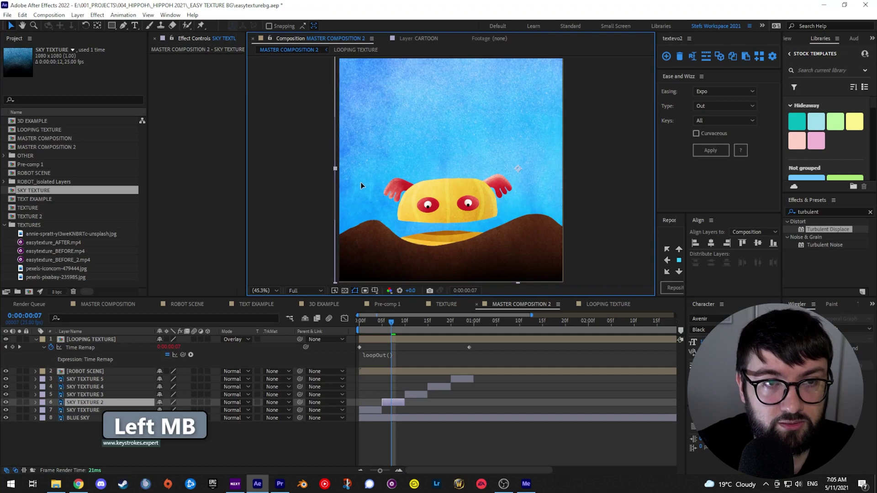
Shift the SKY TEXTURE 3 layer to the left at 0:00:00:12, keeping the whole frame covered.
left_click_drag(410, 383, 415, 398)
left_click(416, 394)
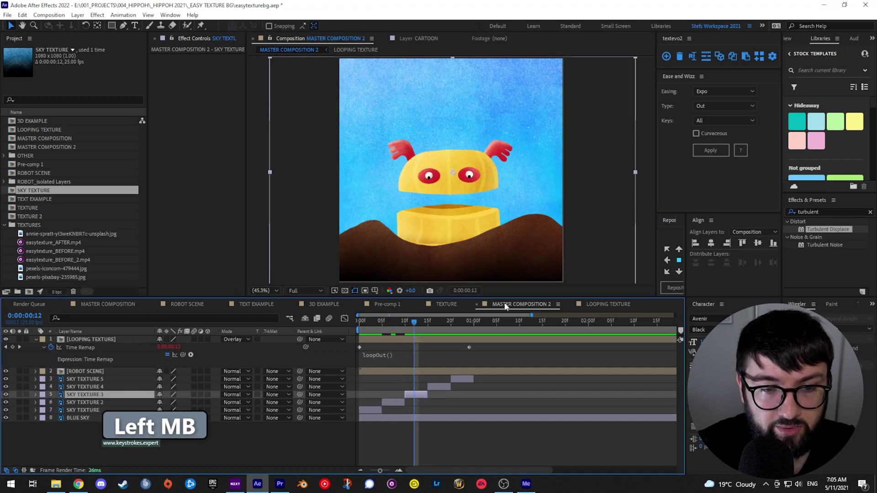
left_click(512, 209)
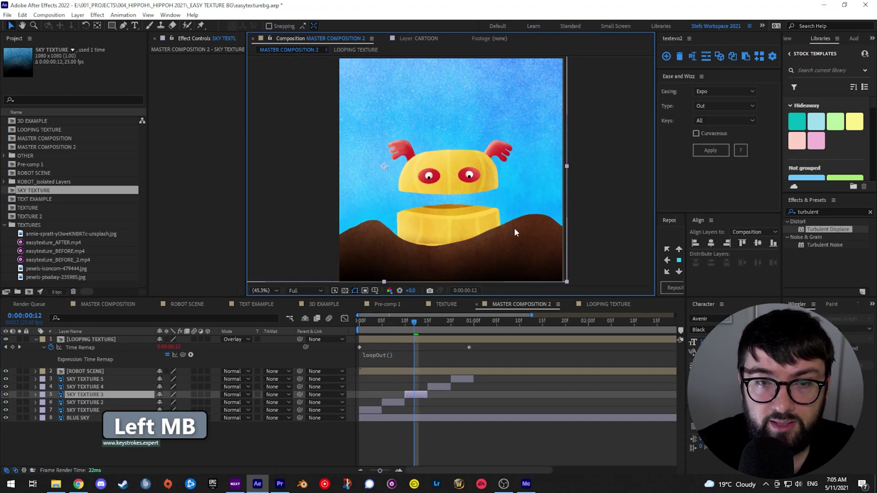
Flip the SKY TEXTURE 4 layer horizontally at 0:00:00:17.
left_click(437, 322)
left_click(440, 387)
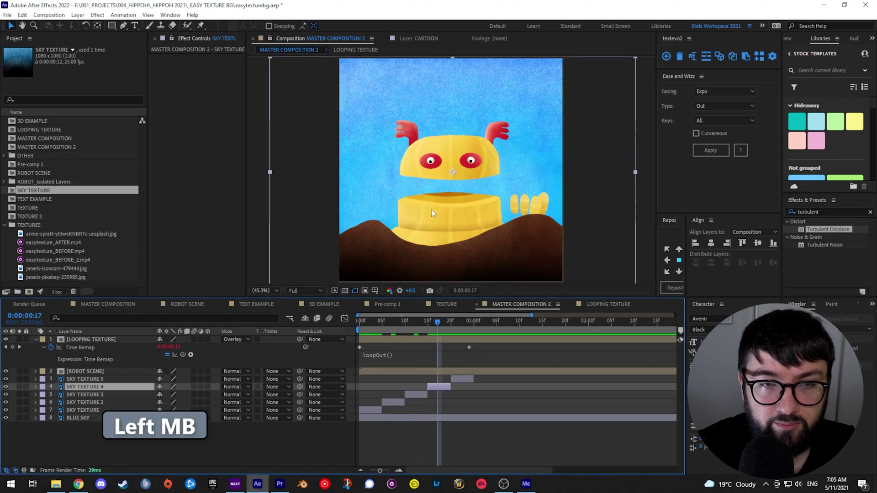
right_click(431, 201)
mouse_move(507, 244)
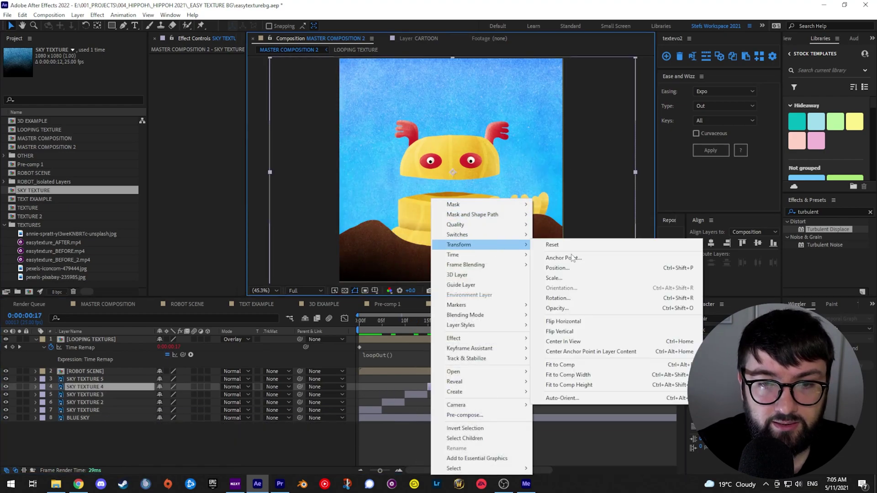
left_click(578, 321)
Compare SKY TEXTURE 5 with the first SKY TEXTURE segment, offset SKY TEXTURE 5 to the left, and scrub through the neighbouring frames.
left_click(451, 320)
left_click_drag(451, 318, 461, 320)
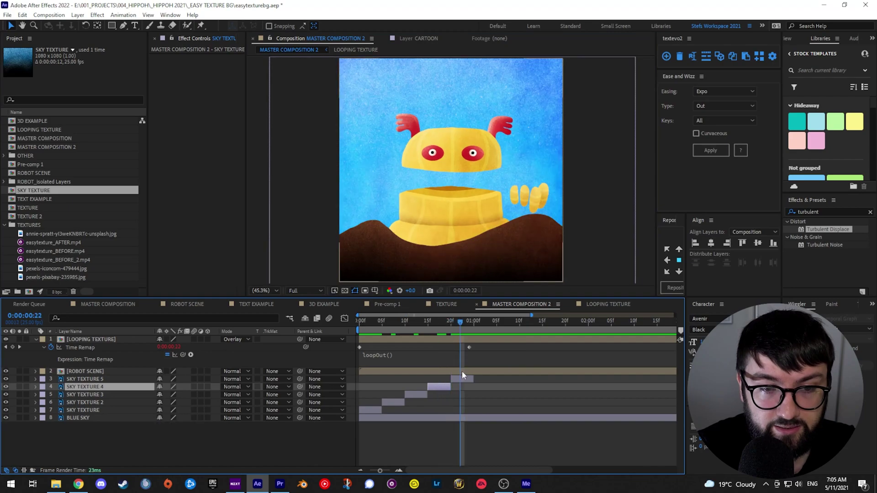
left_click(464, 377)
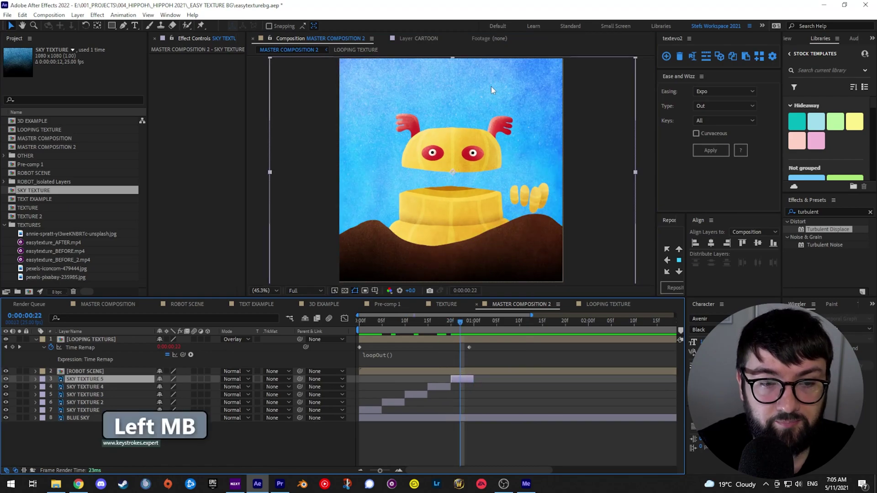
left_click(368, 322)
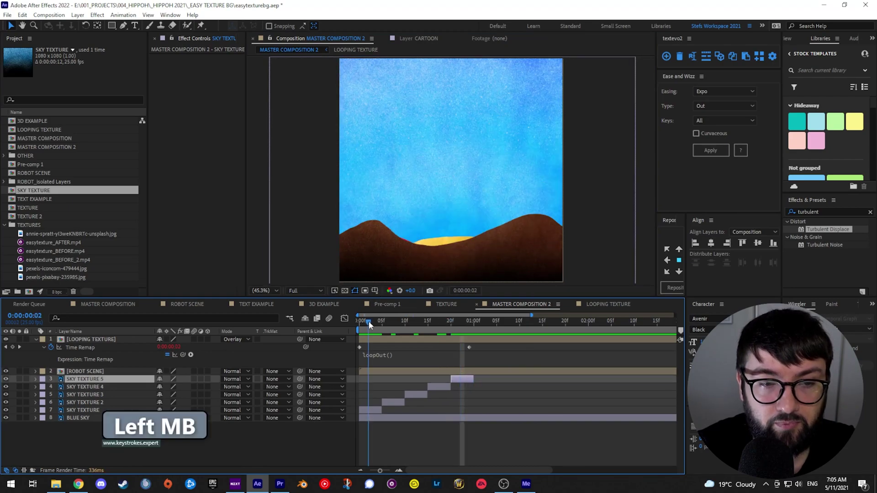
left_click(371, 412)
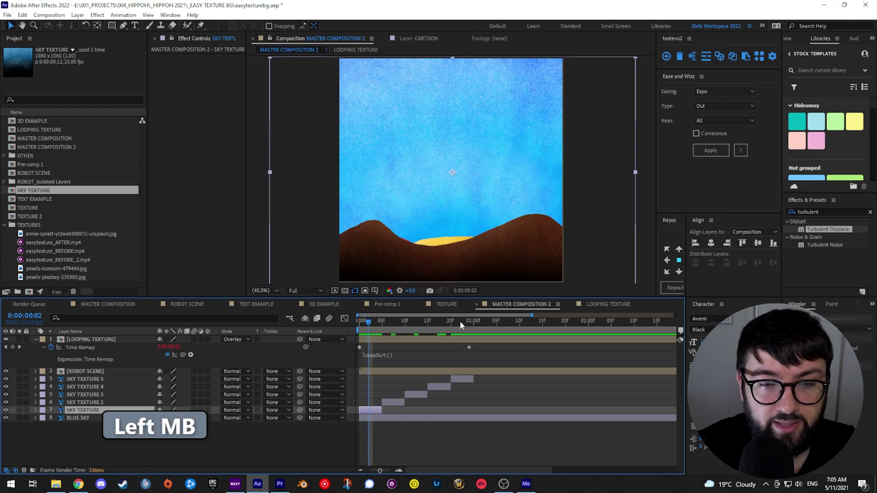
left_click(460, 322)
left_click(560, 122)
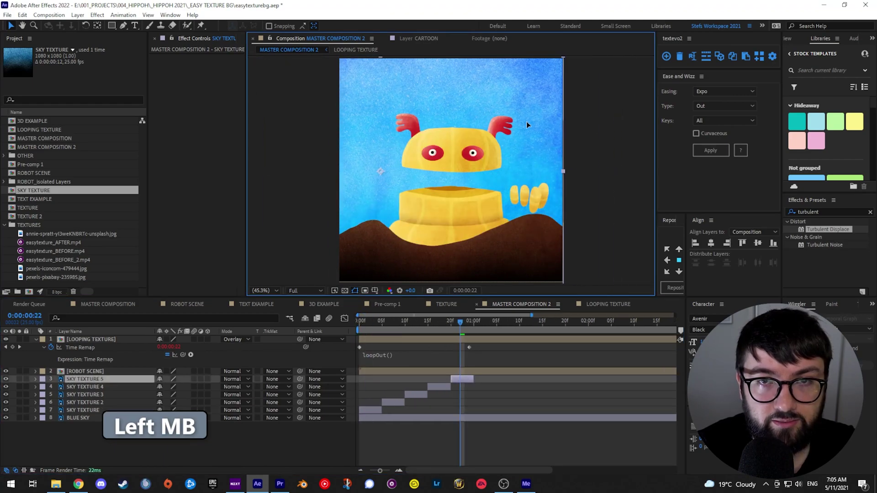
left_click(441, 321)
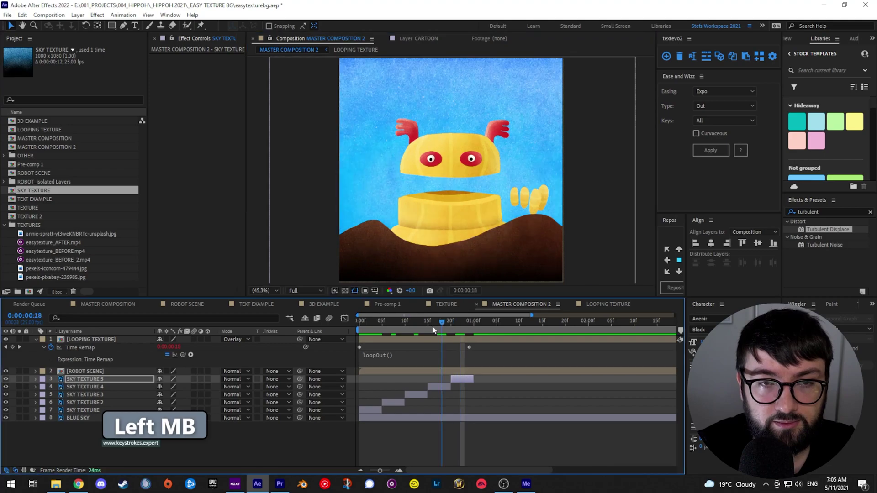
left_click_drag(433, 330, 469, 333)
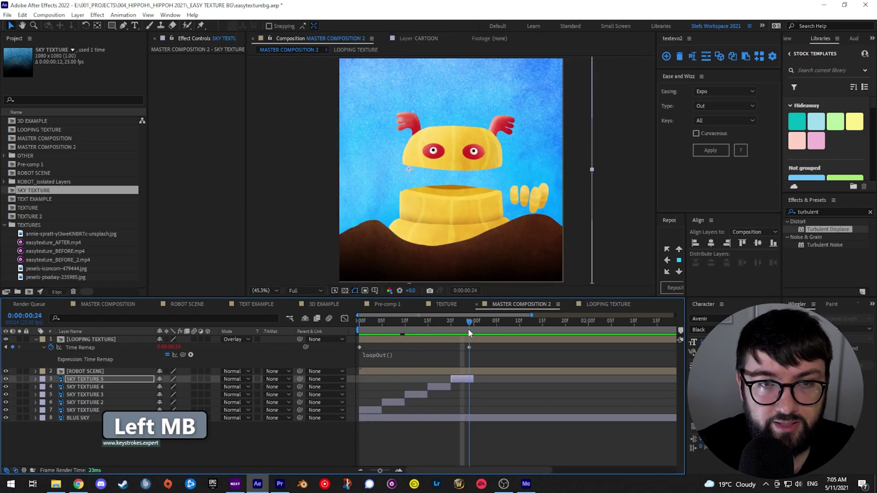
left_click(370, 409, "shift")
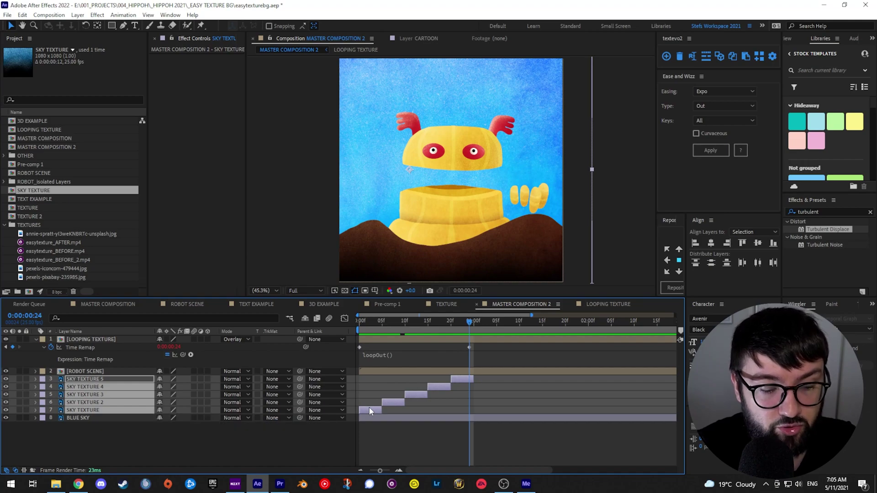
right_click(375, 410)
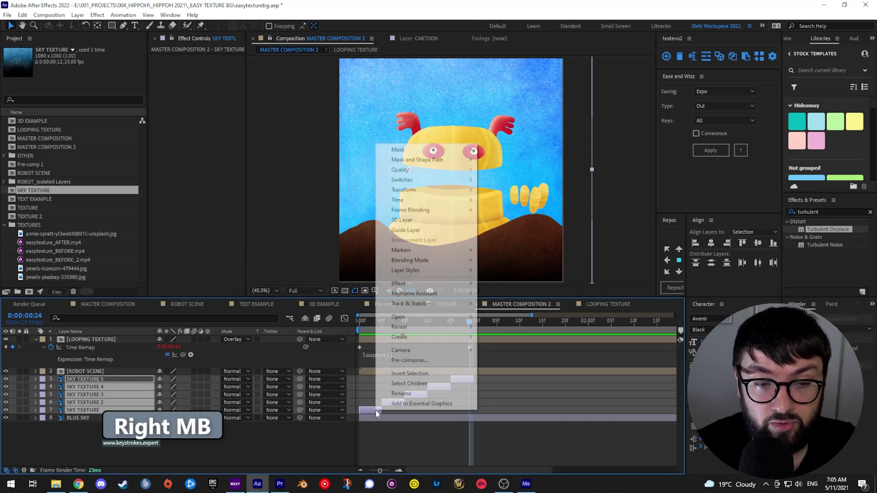
left_click(326, 437)
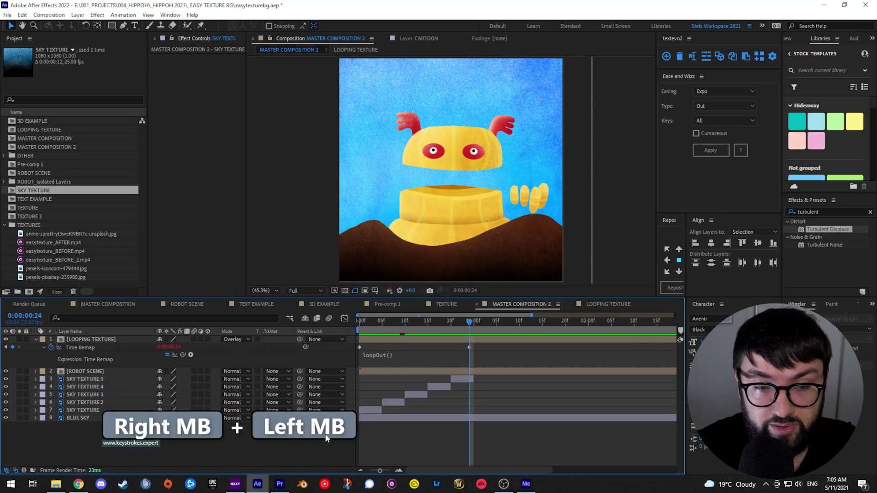
Pre-compose the five sky texture layers into a composition named SKY TEXTURE, with its duration matched to their time span.
left_click(370, 410)
left_click(459, 379, "shift")
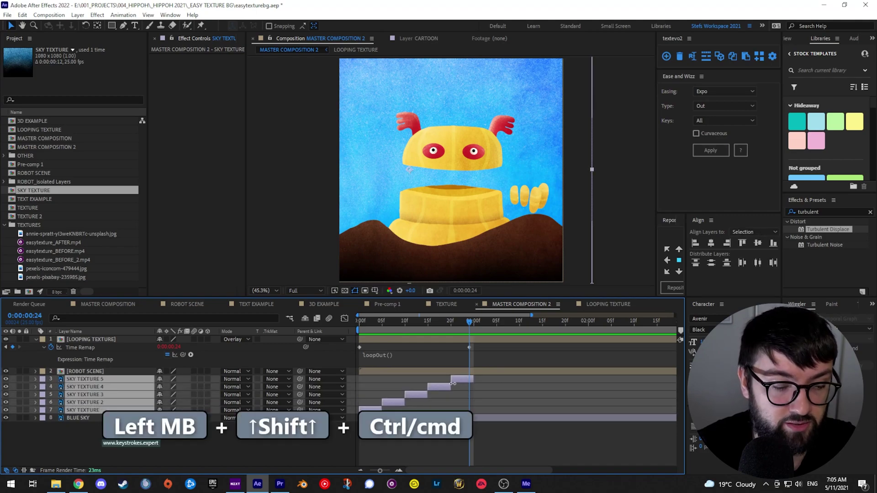
key("ctrl+shift+c")
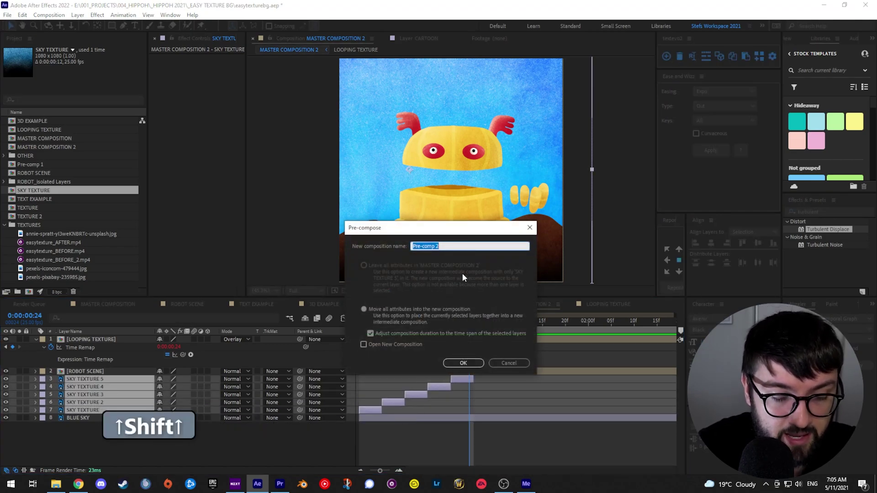
type("SKY TEXTURE")
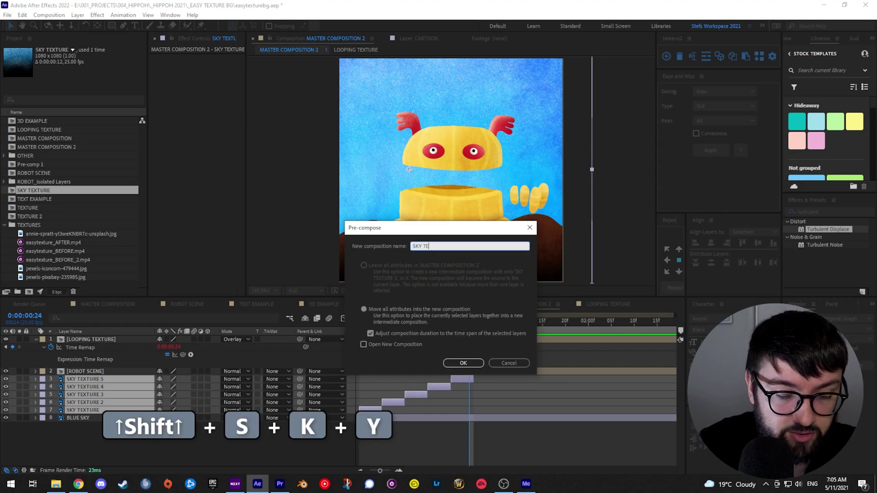
key("Return")
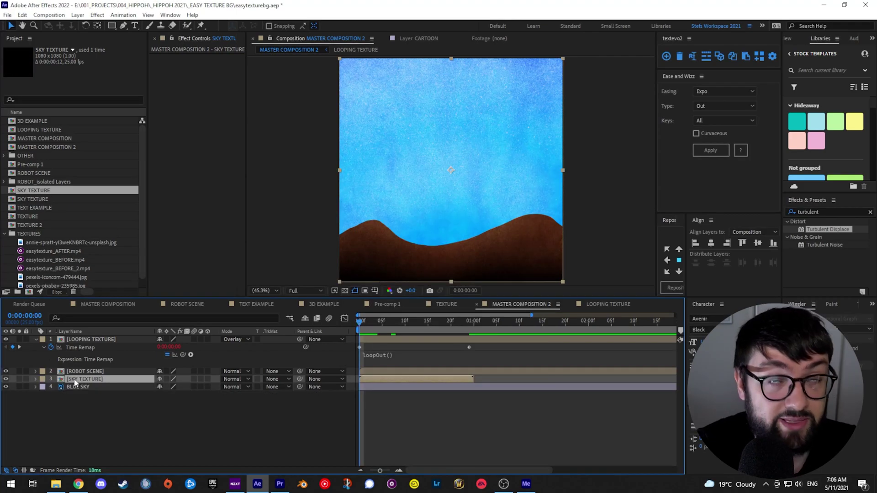
Enable time remapping on the SKY TEXTURE pre-comp layer and extend it along the timeline.
right_click(75, 383)
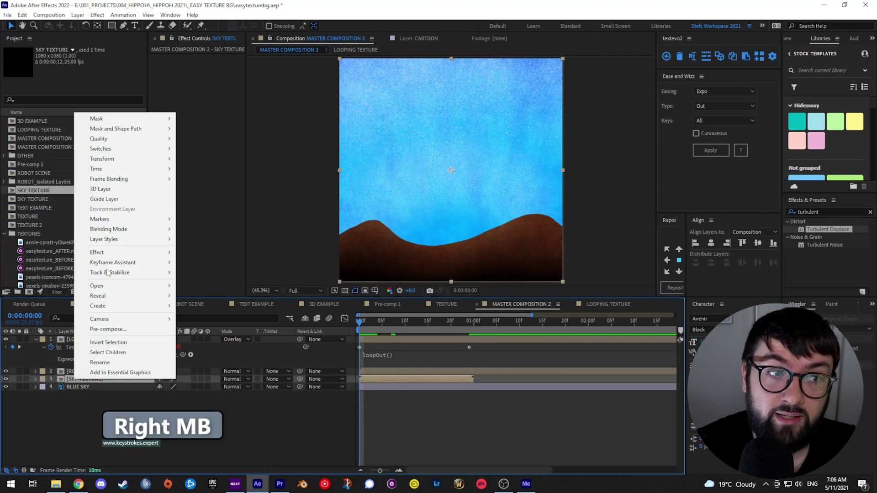
mouse_move(114, 170)
left_click(197, 170)
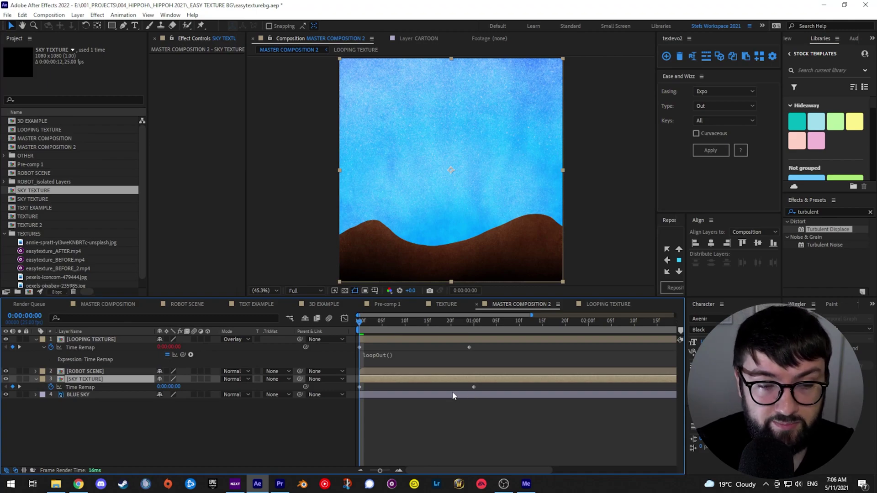
Add a Time Remap keyframe on SKY TEXTURE at 0:00:00:24 and delete its keyframe at 0:00:01:00.
left_click(474, 404)
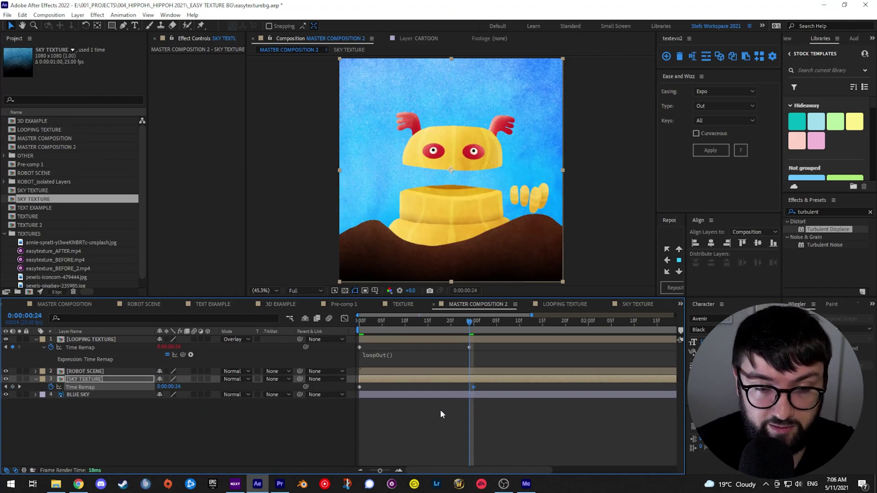
key("ctrl+Right")
key("ctrl+Left")
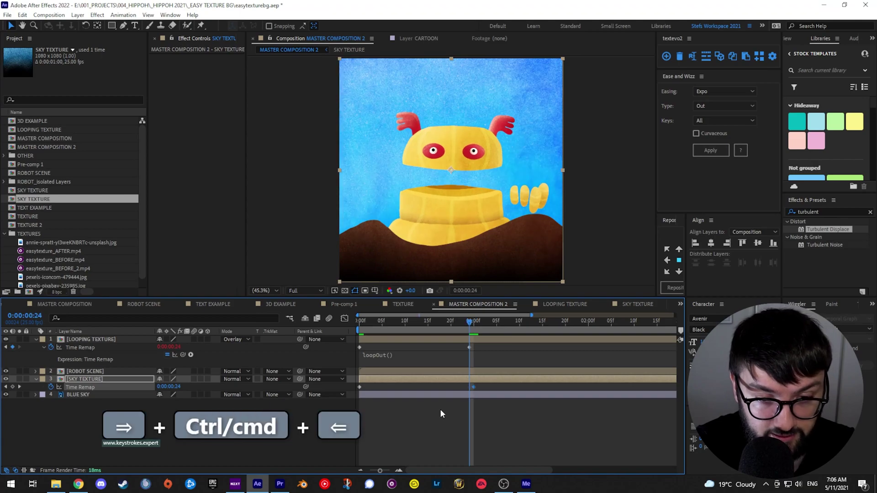
left_click(13, 387)
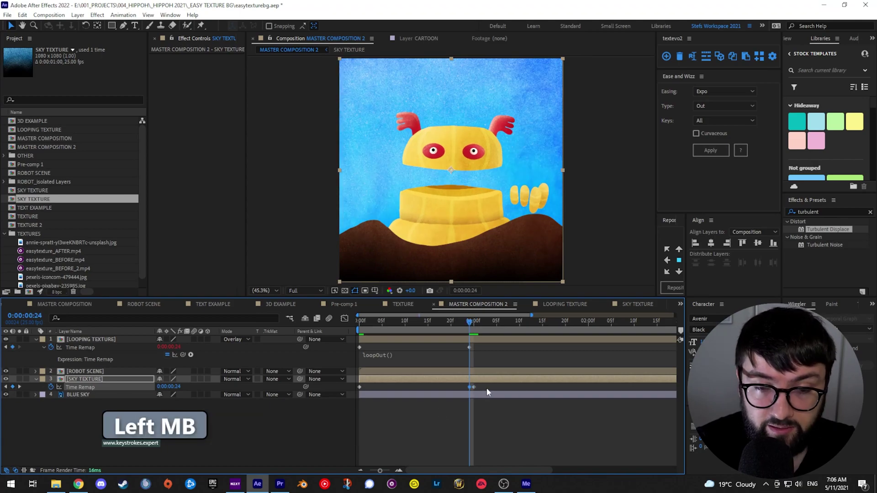
key("k")
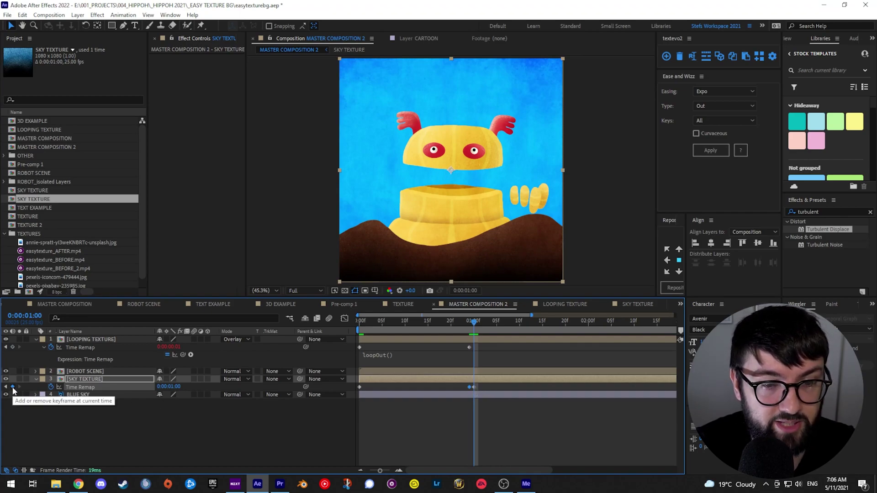
left_click(474, 387)
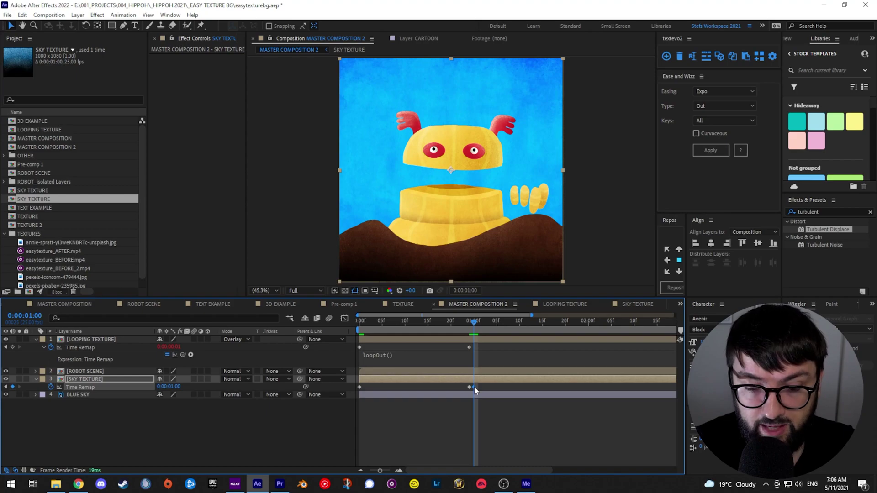
key("Delete")
left_click(445, 448)
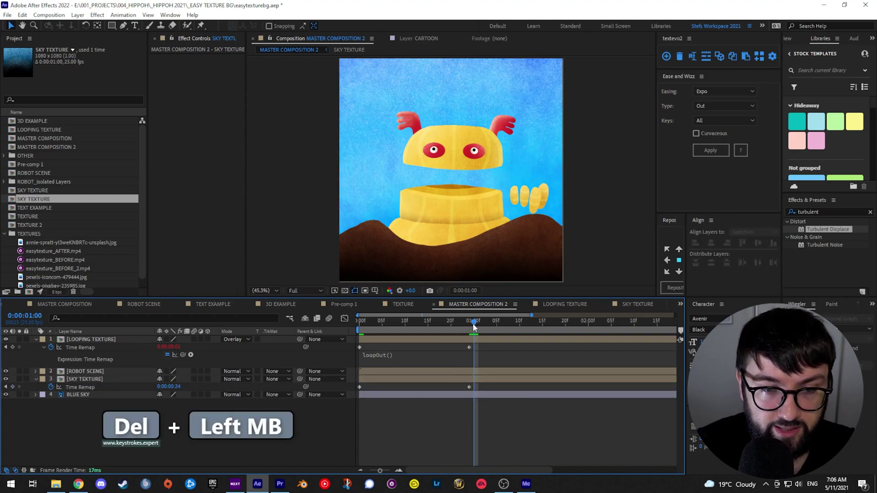
Add the expression loopOut() to SKY TEXTURE's Time Remap property and preview the looping animation from the start.
left_click_drag(474, 322, 319, 323)
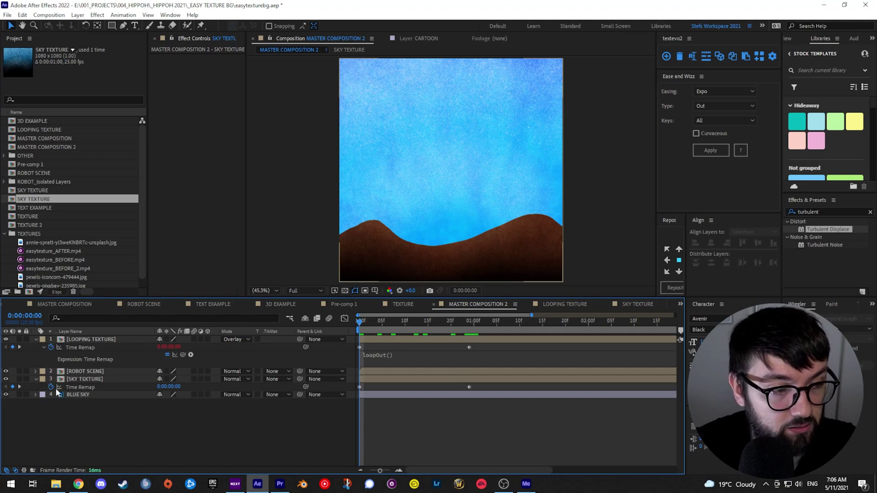
key("alt")
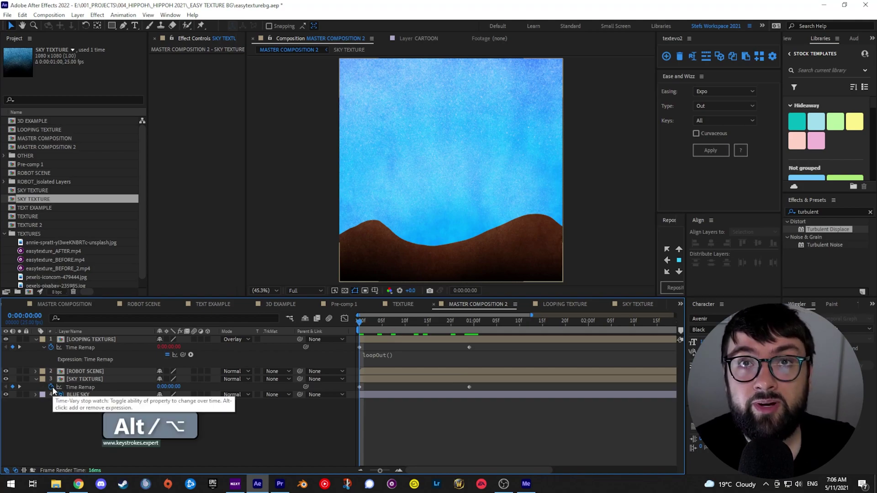
left_click(52, 387, "alt")
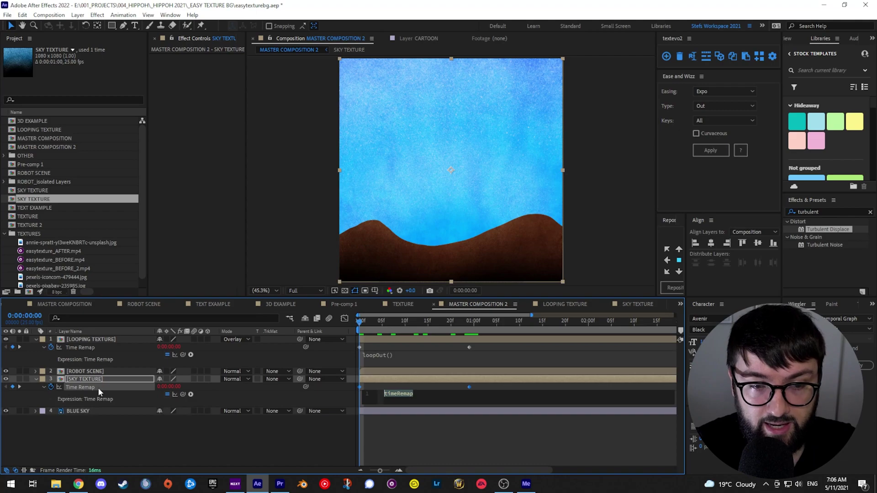
type("loo")
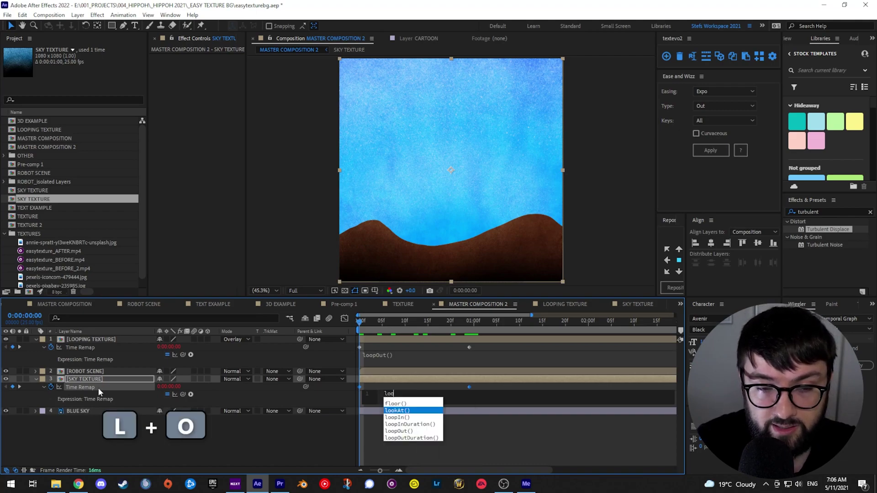
type("pOut")
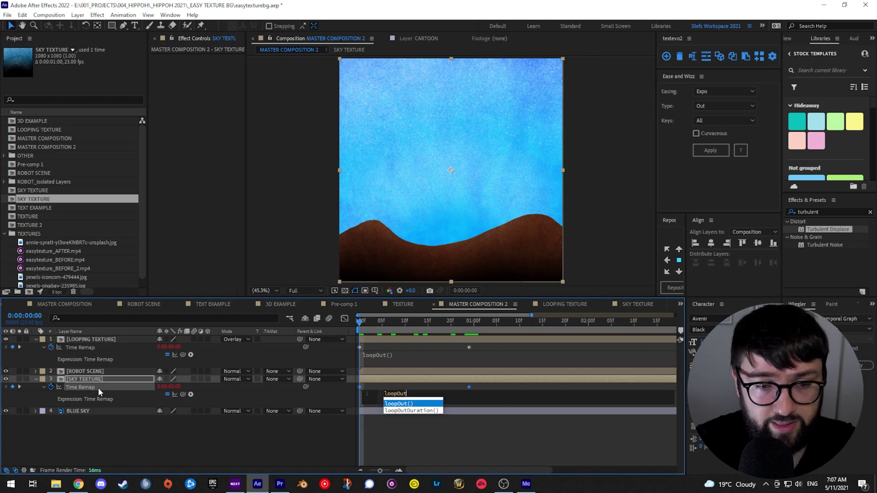
key("Return")
left_click(193, 434)
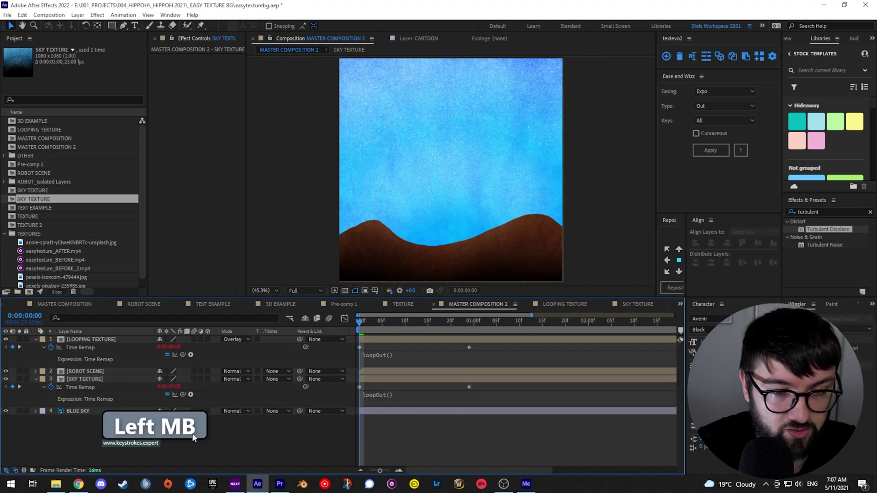
key("space")
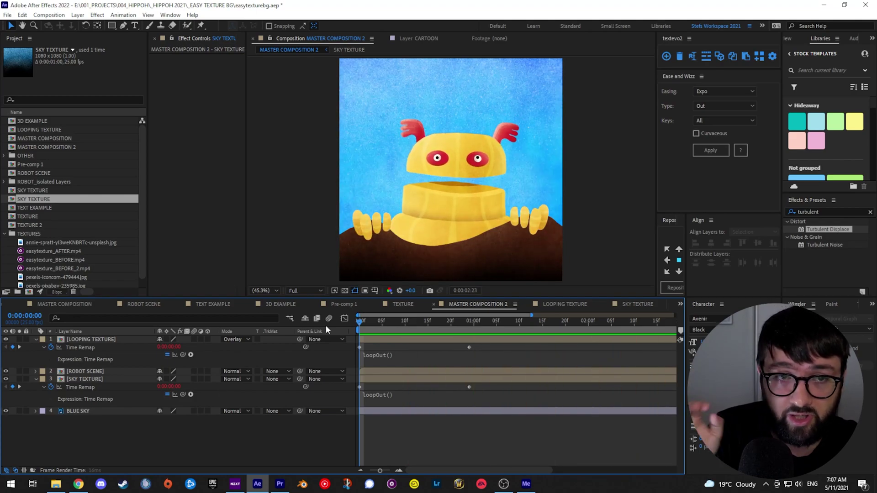
key("space")
Set the SKY TEXTURE layer's opacity to 67% and preview the animation.
left_click(86, 379)
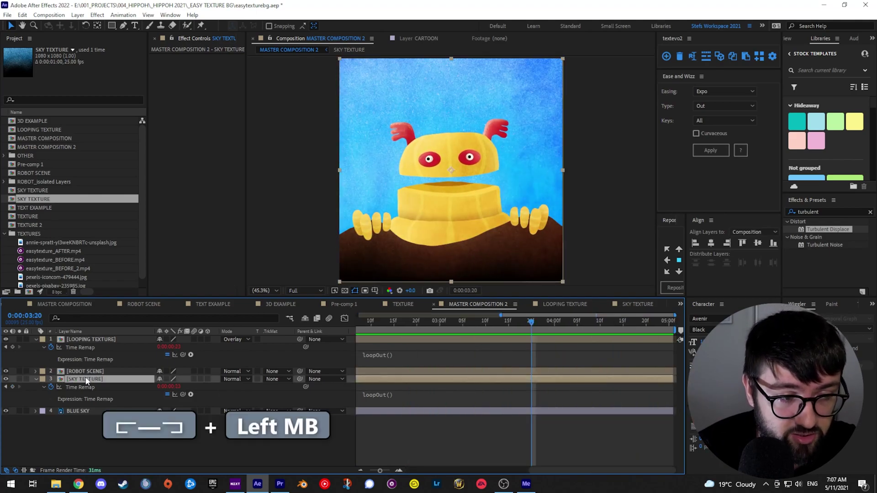
key("t")
left_click_drag(162, 387, 142, 382)
left_click(291, 414)
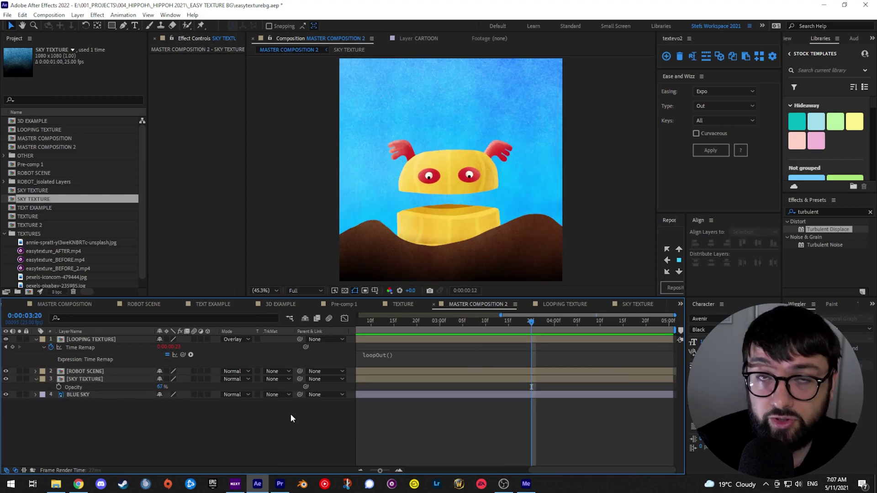
key("space")
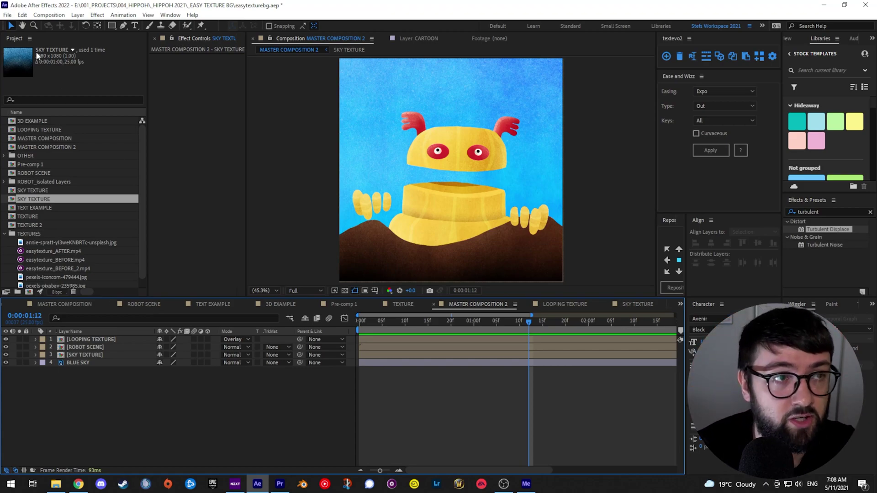
Create an adjustment layer above all other layers and name it ANIMATED LOOK.
left_click(77, 14)
mouse_move(137, 26)
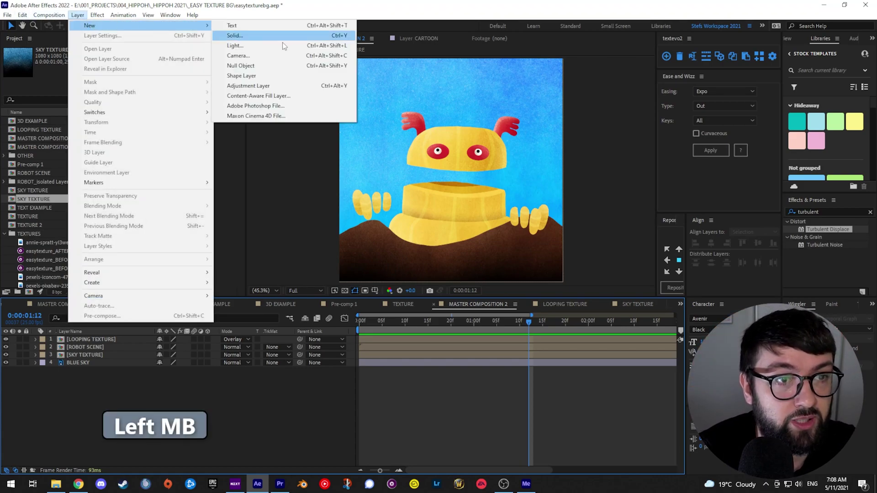
left_click(252, 87)
key("Return")
type("ANIMATED LOOK")
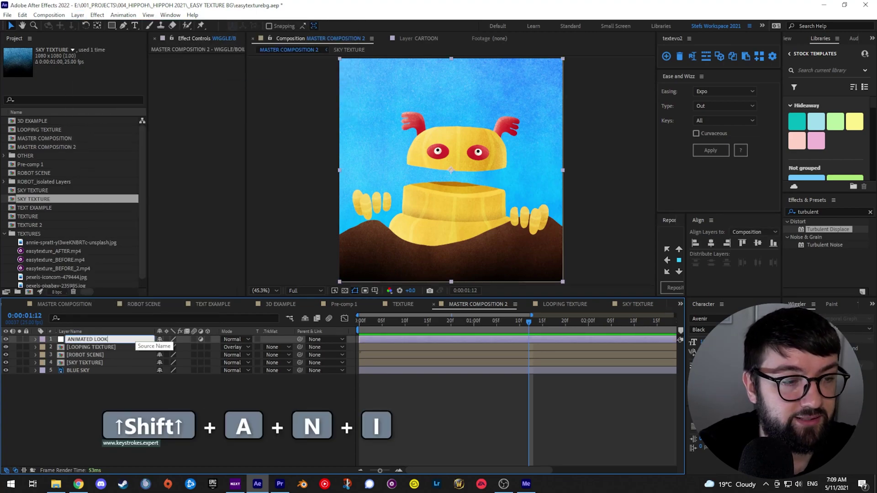
key("Return")
Find the Posterize Time effect and apply it to the ANIMATED LOOK adjustment layer.
left_click(815, 210)
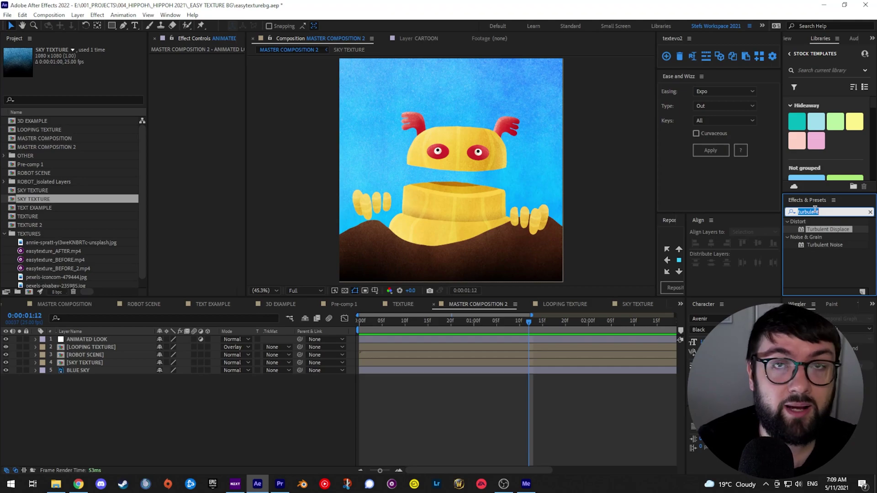
type("Poster")
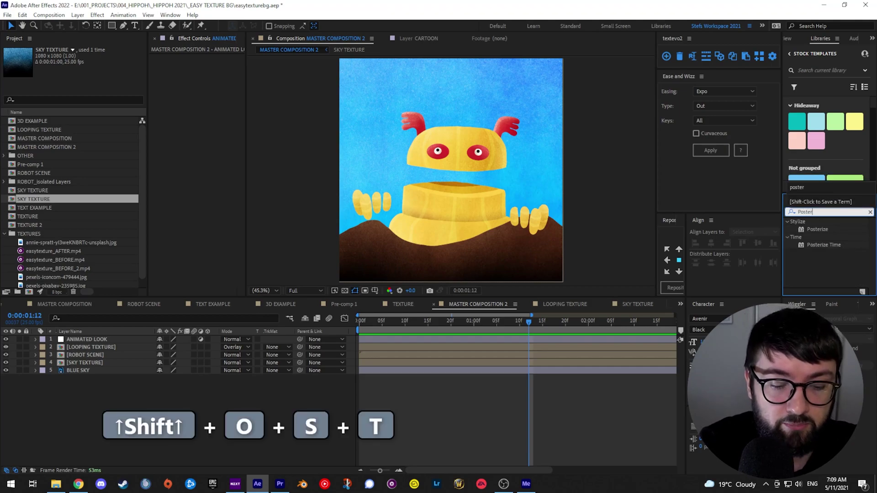
type("ize")
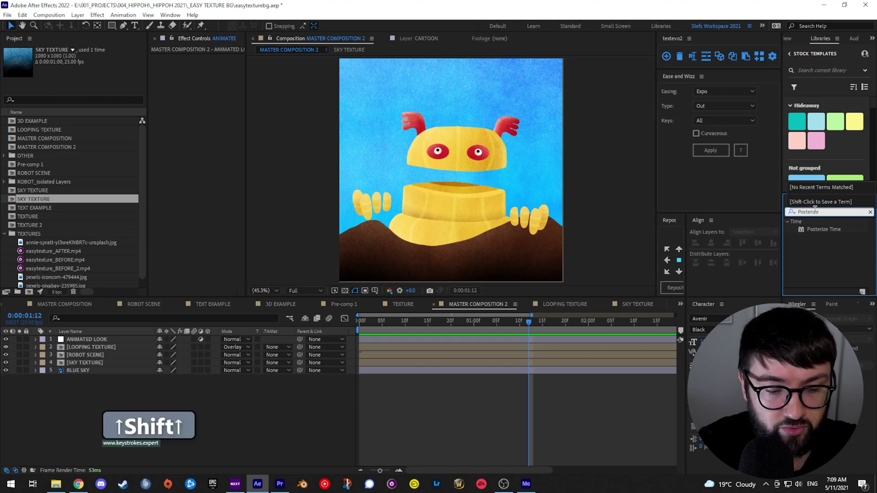
left_click(817, 231)
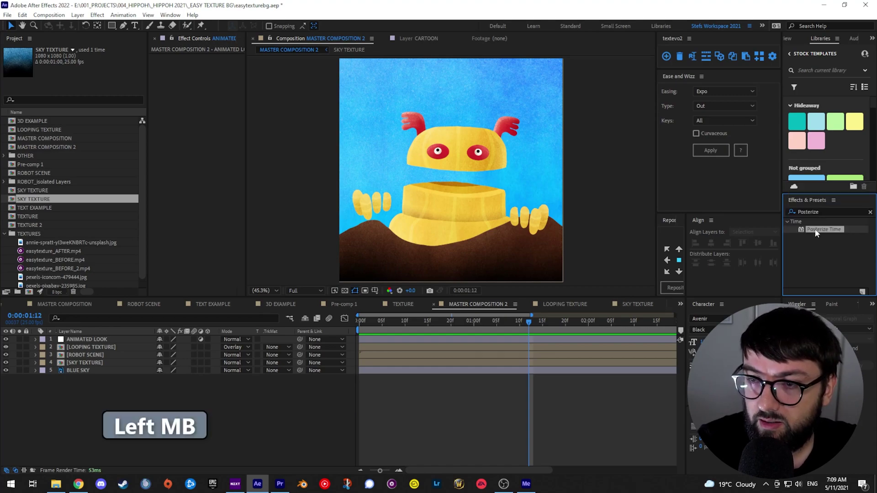
left_click_drag(817, 233, 127, 341)
right_click(84, 341)
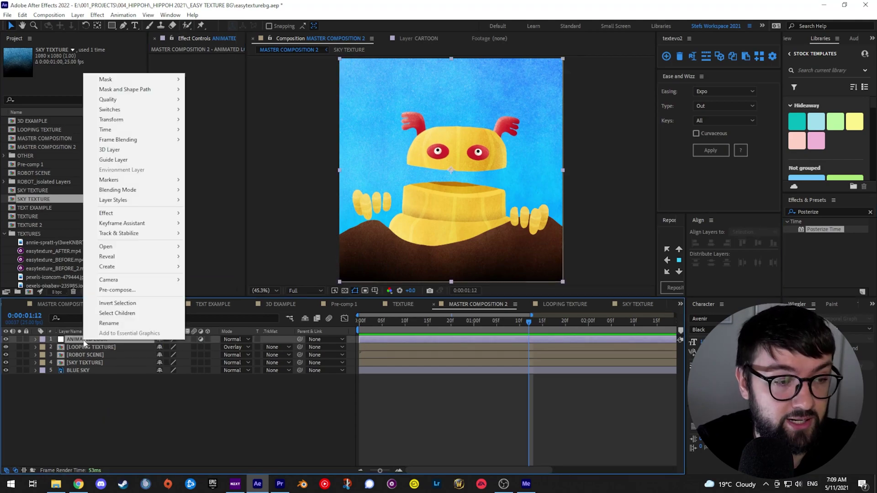
mouse_move(129, 219)
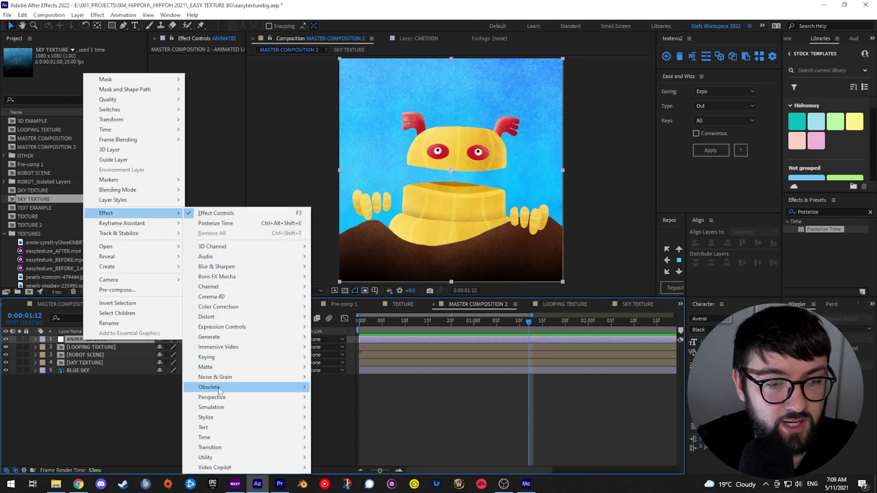
mouse_move(211, 439)
left_click(356, 407)
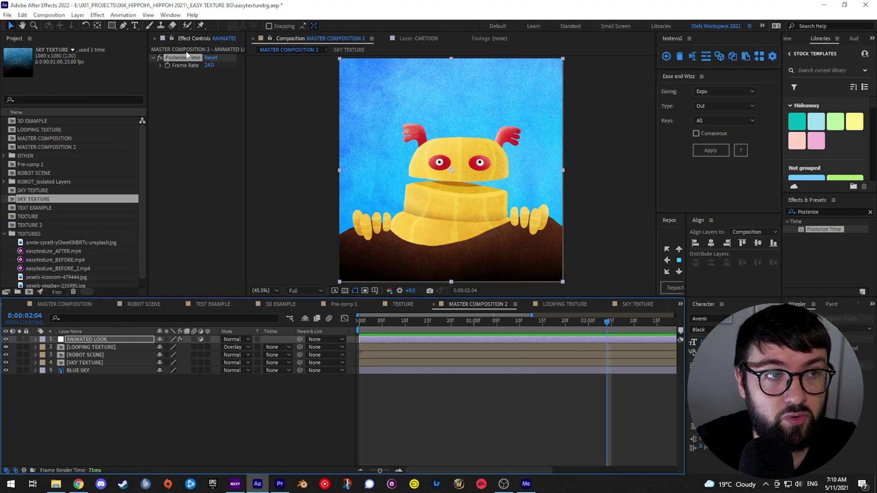
Set the Posterize Time frame rate to 12 and preview the composition from the start.
left_click(209, 65)
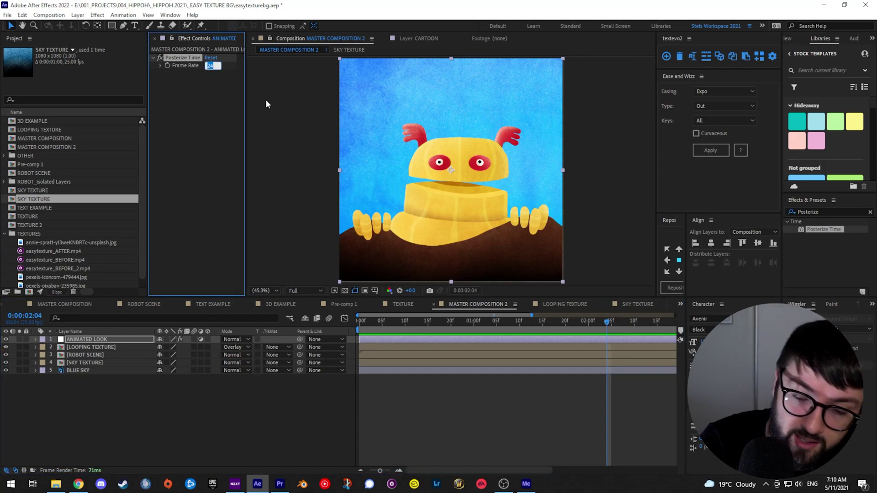
type("12")
key("Return")
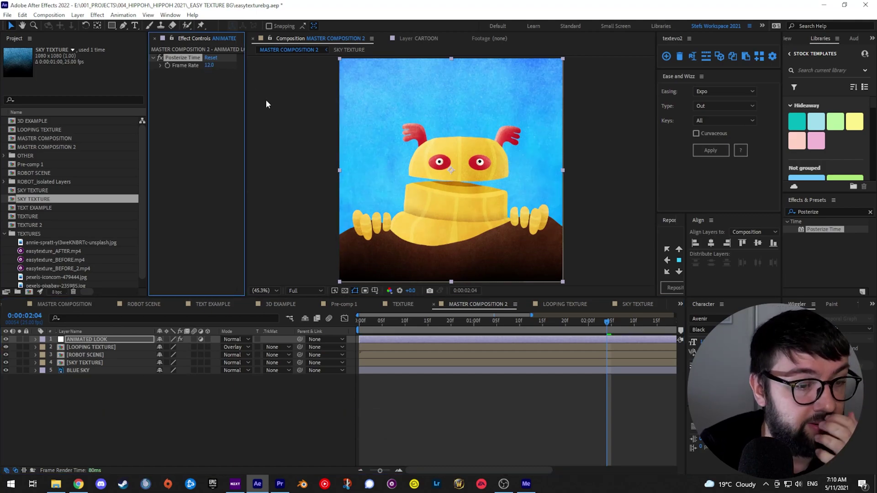
left_click(311, 386)
left_click_drag(369, 322, 329, 327)
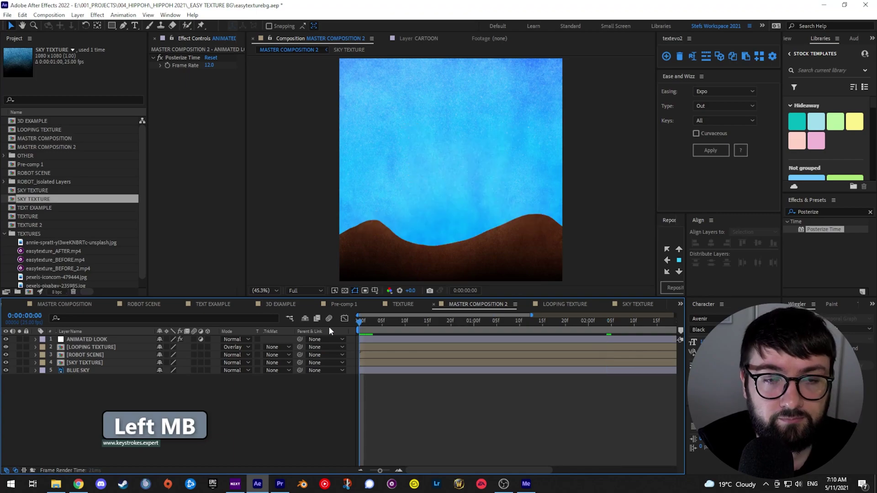
key("space")
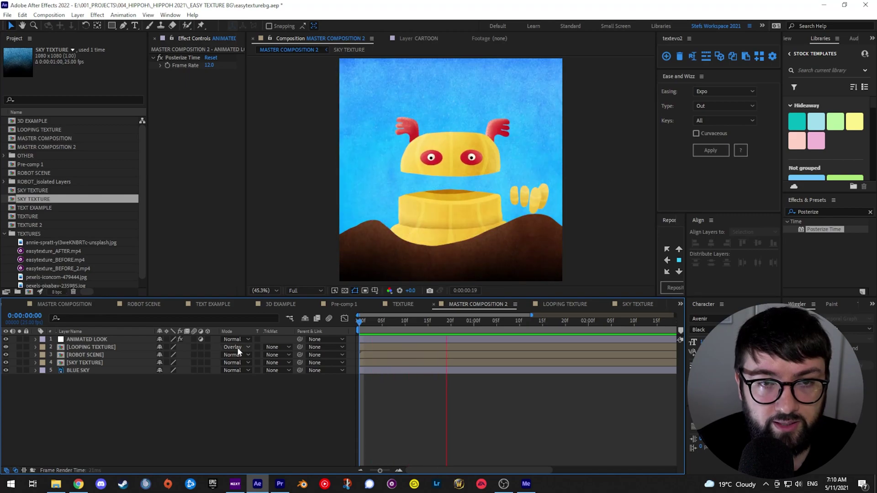
Preview the animation with the ANIMATED LOOK layer hidden, restore the layer's visibility and play it again for comparison.
left_click(6, 340)
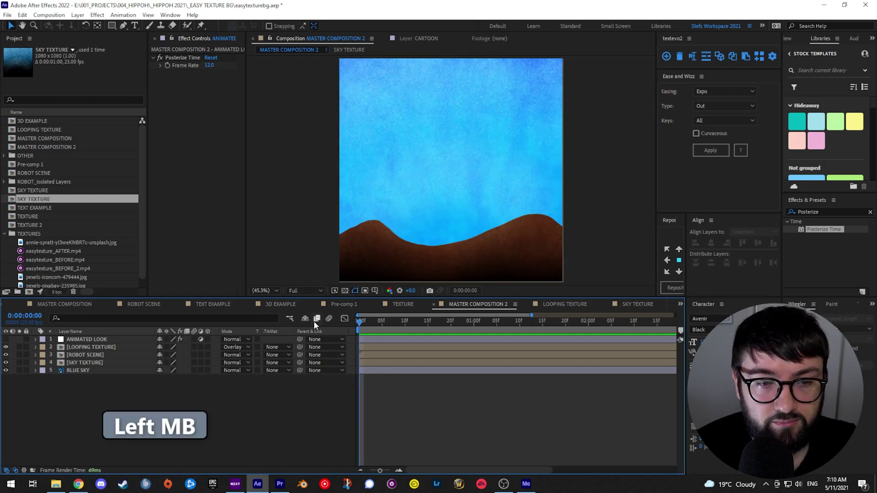
key("space")
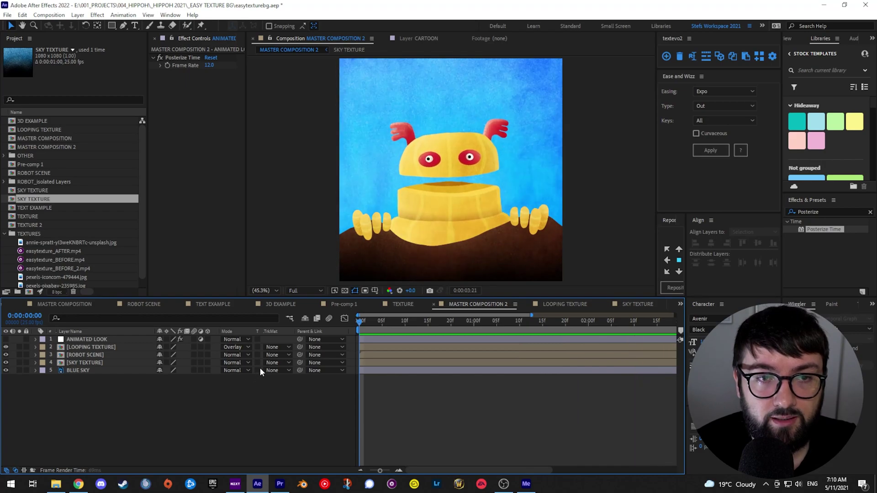
key("space")
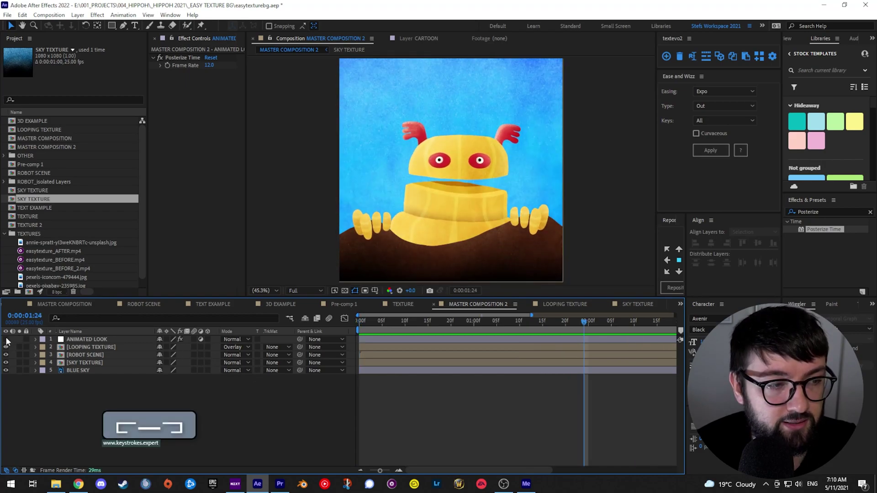
left_click(337, 327)
key("space")
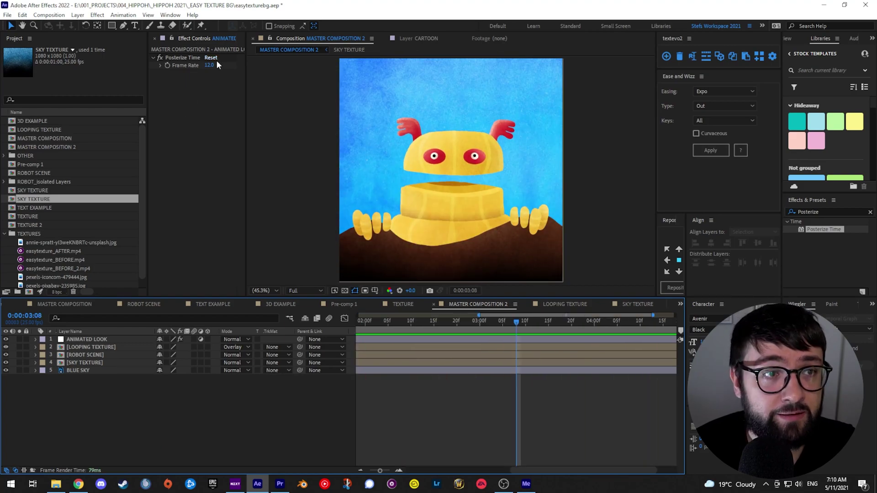
Try a Posterize Time frame rate of 8 on the ANIMATED LOOK layer.
left_click(209, 65)
type("8")
left_click(171, 420)
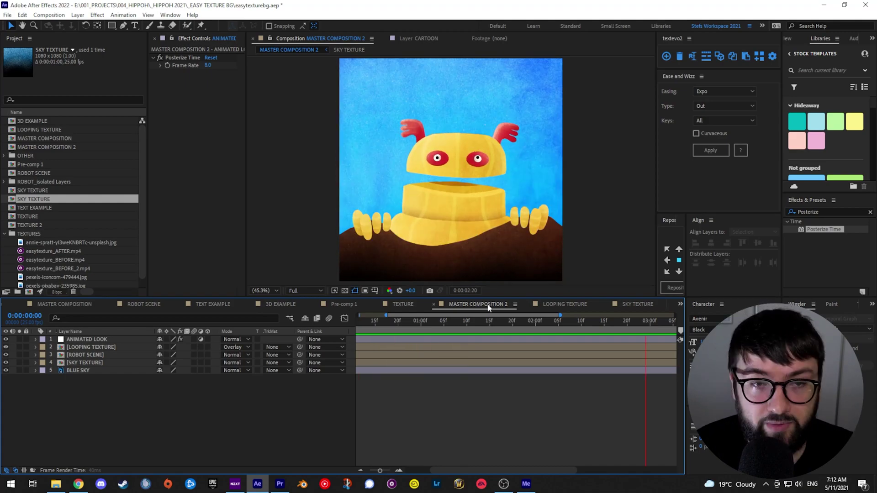
Set the Posterize Time frame rate to 12 and preview the composition.
left_click(221, 66)
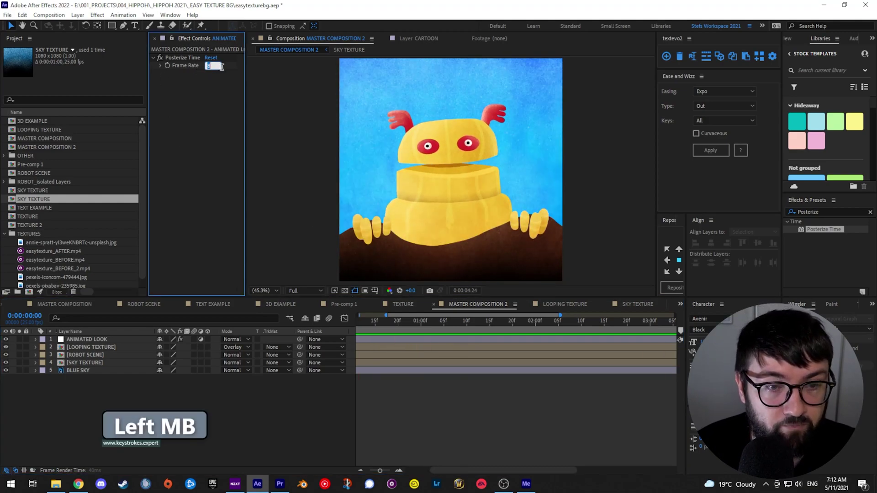
type("12")
left_click(287, 332)
key("space")
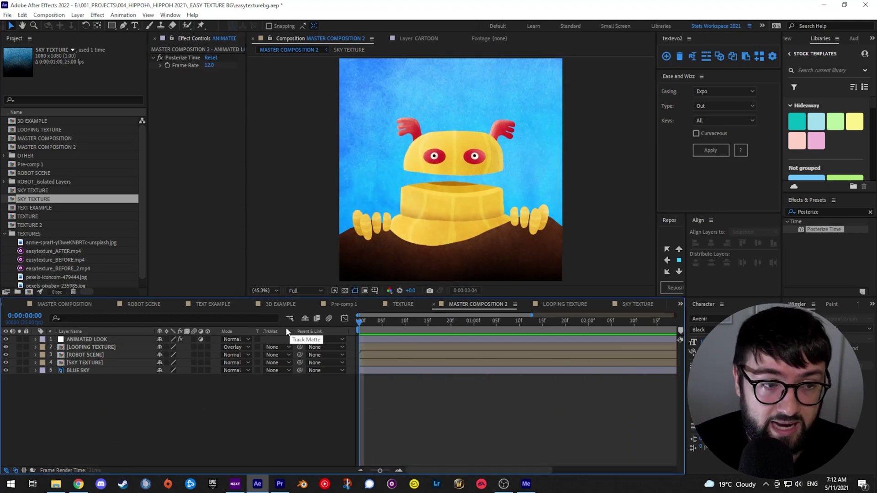
key("space")
Find the Turbulent Displace effect and apply it to the ANIMATED LOOK adjustment layer.
left_click(94, 339)
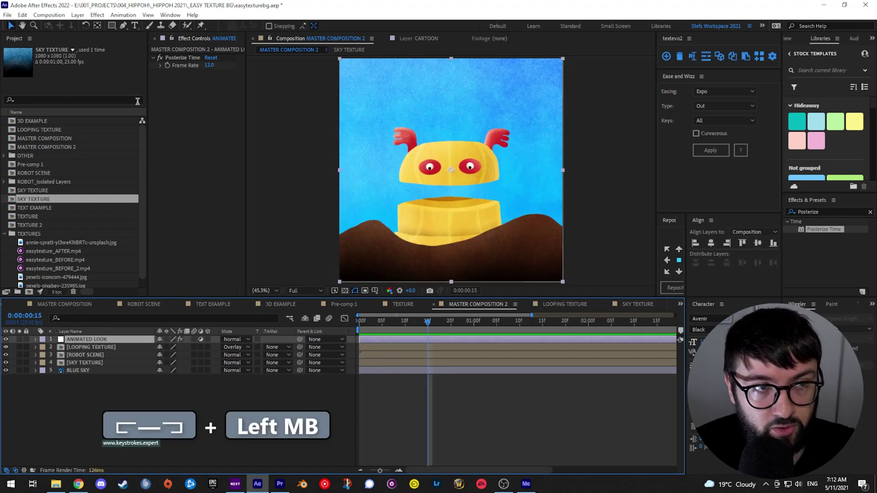
left_click(152, 57)
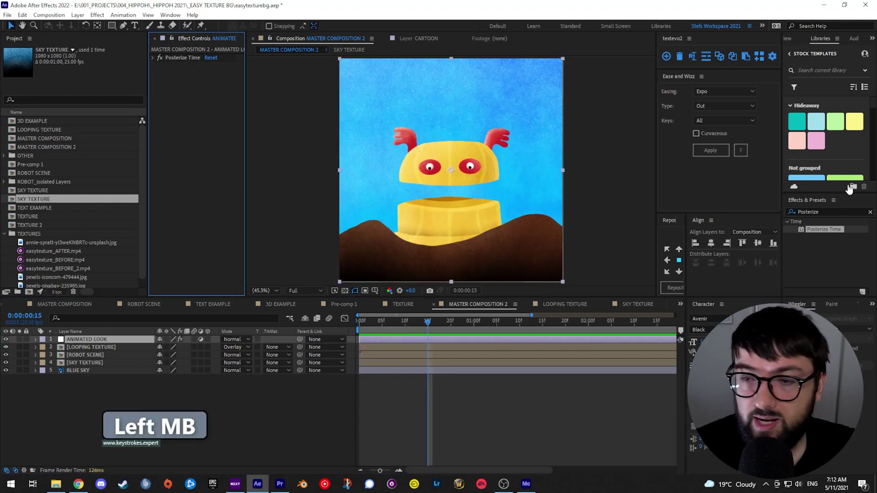
left_click(816, 212)
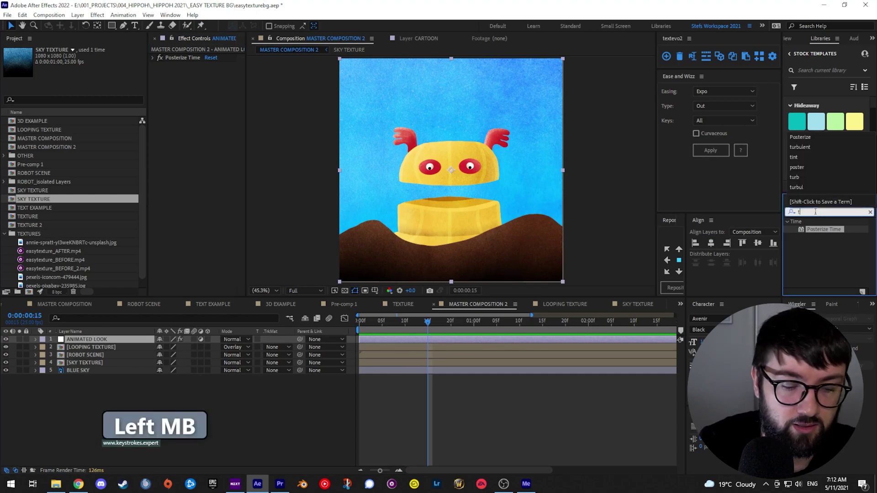
type("trubulent")
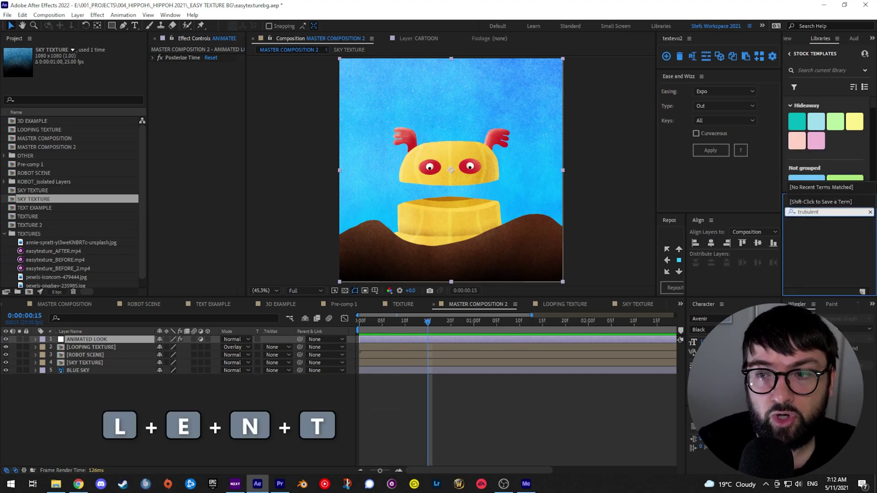
key("shift+Left")
key("shift+Left")
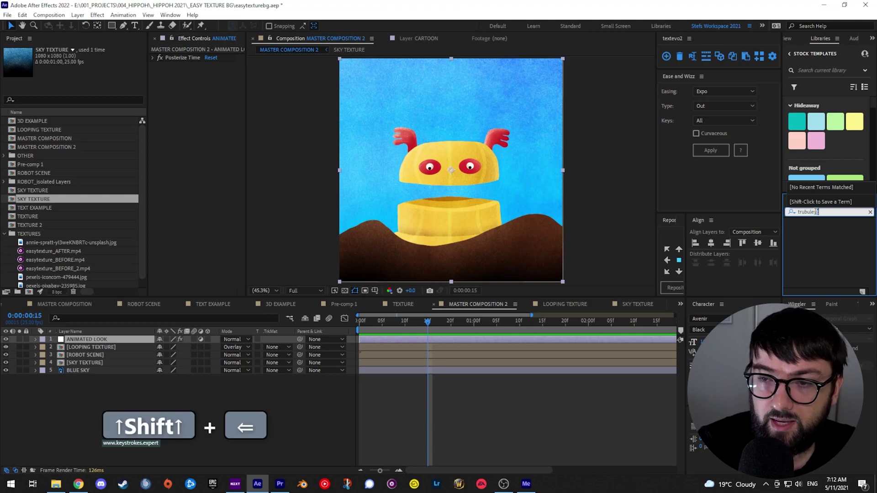
type("turbulent")
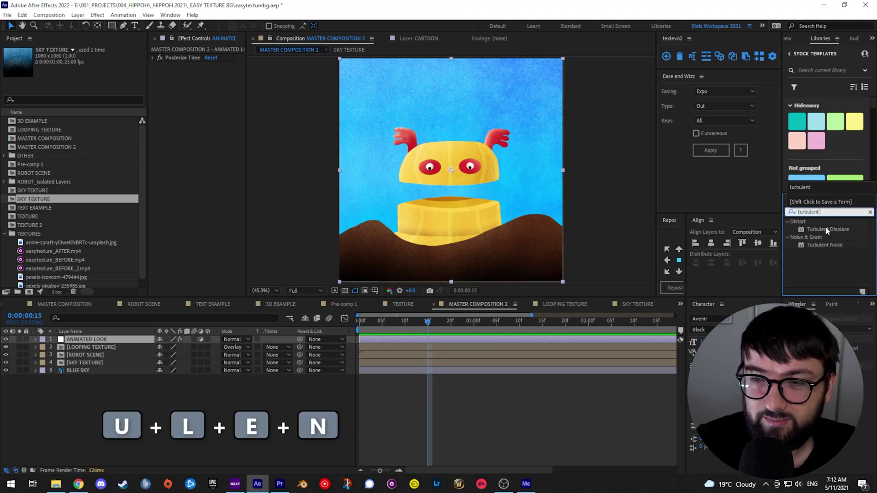
left_click_drag(826, 228, 89, 342)
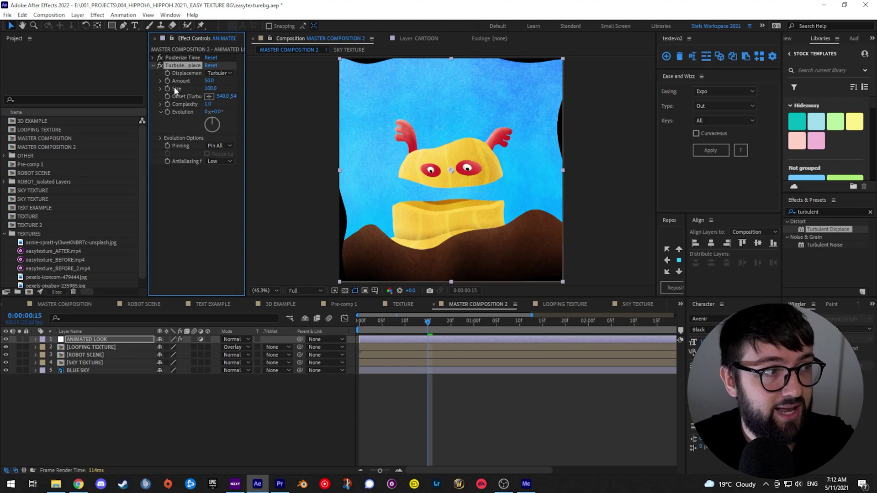
Preview the composition from the start to inspect the default Turbulent Displace distortion.
left_click(358, 320)
key("space")
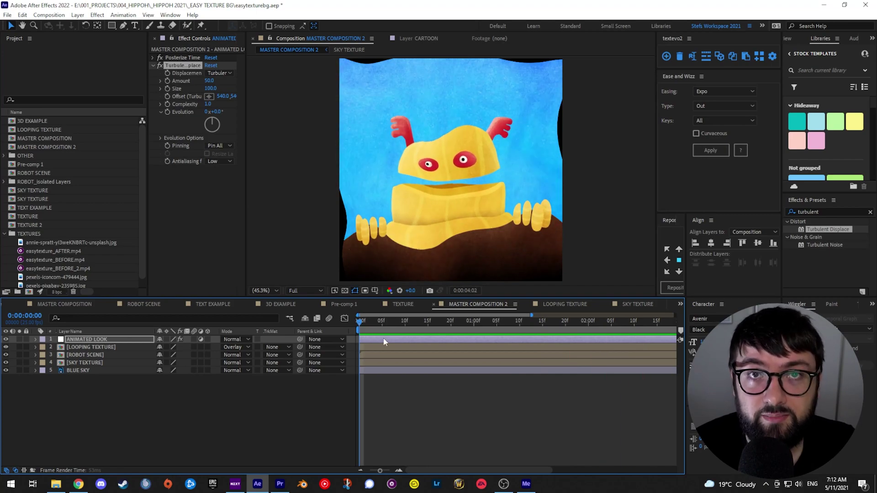
key("space")
key("space")
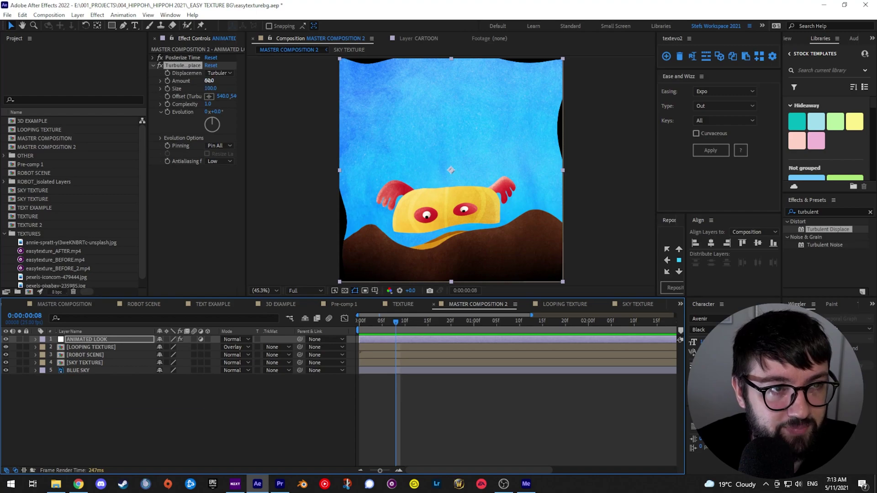
Set the Turbulent Displace amount to 2 and size to 20, and scrub through the first second to check the edges.
type("2")
key("Return")
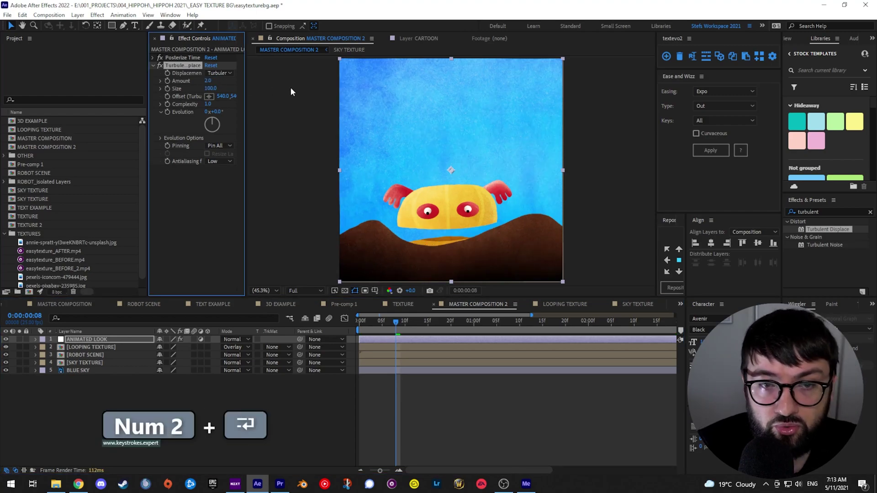
left_click(210, 89)
type("20")
key("Return")
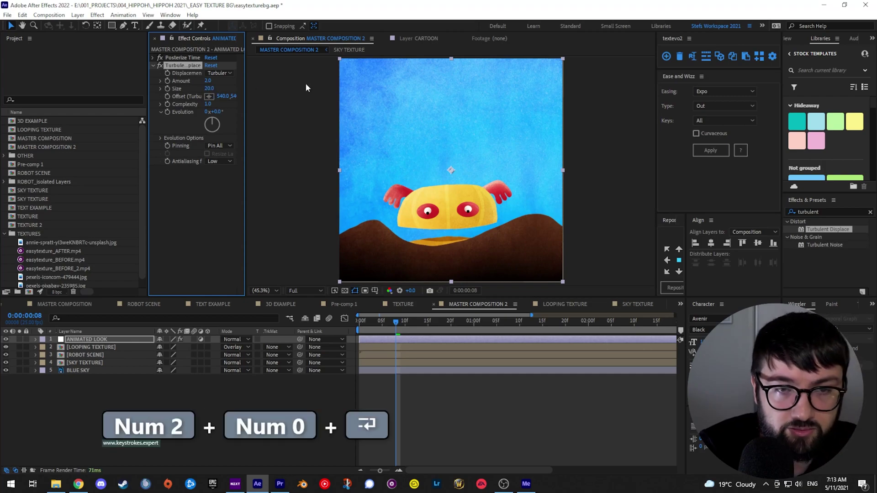
left_click(411, 368)
left_click_drag(374, 322, 460, 323)
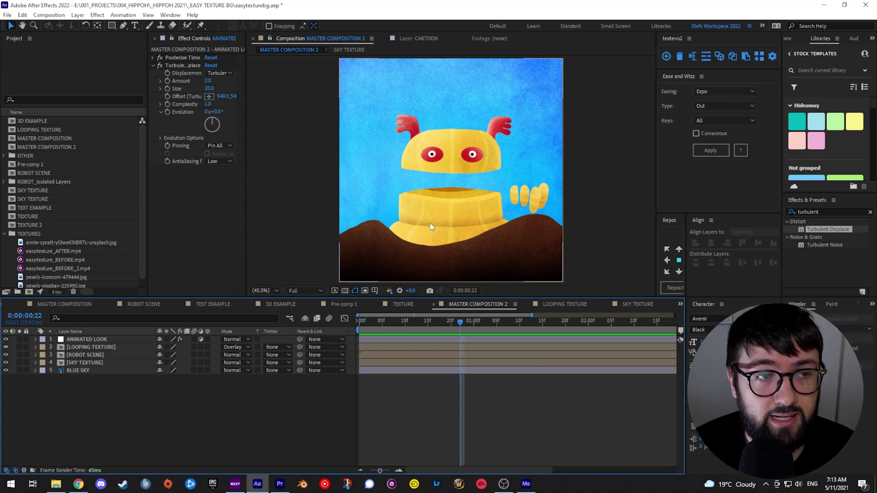
left_click(443, 320)
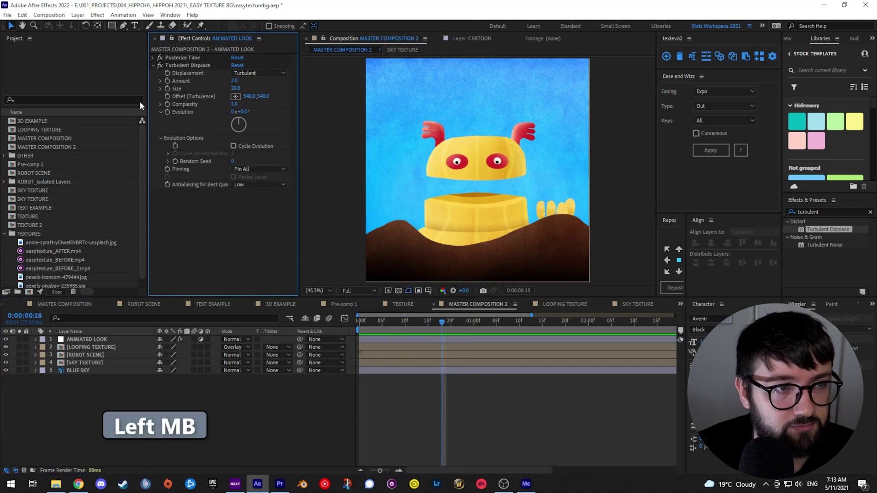
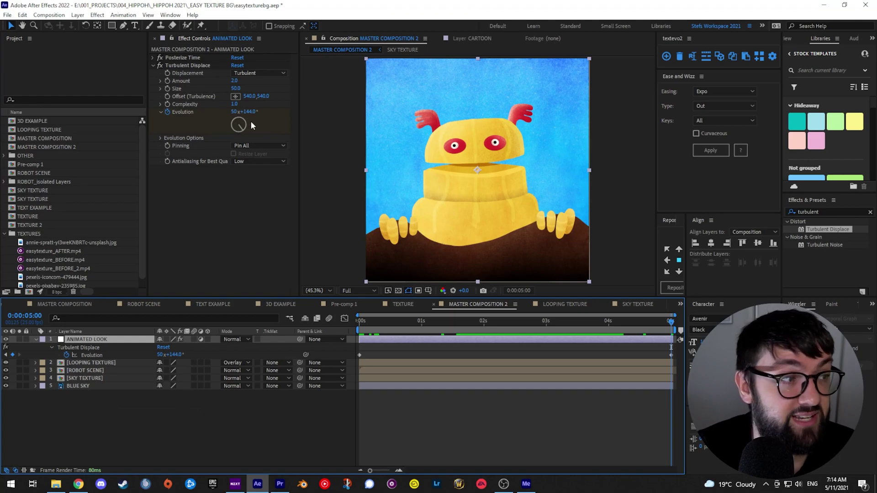
Preview the composition from the first frame to inspect the keyframed Evolution of Turbulent Displace.
left_click_drag(369, 321, 349, 330)
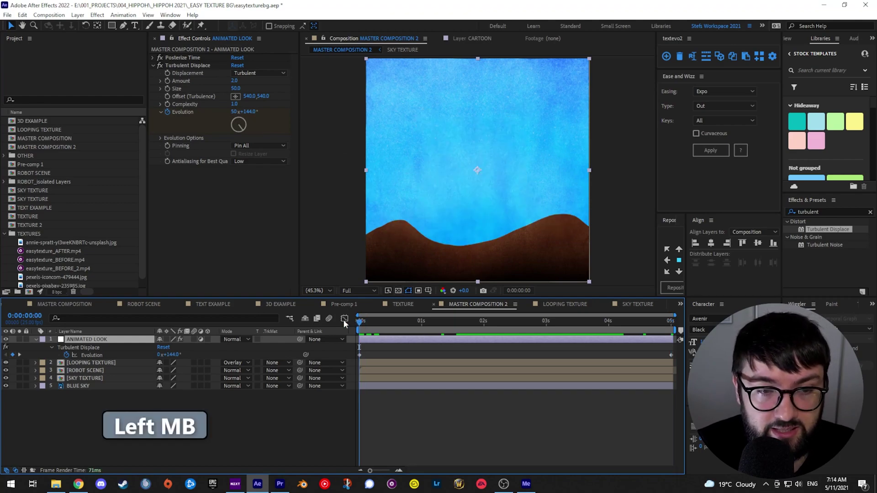
left_click(336, 422)
key("space")
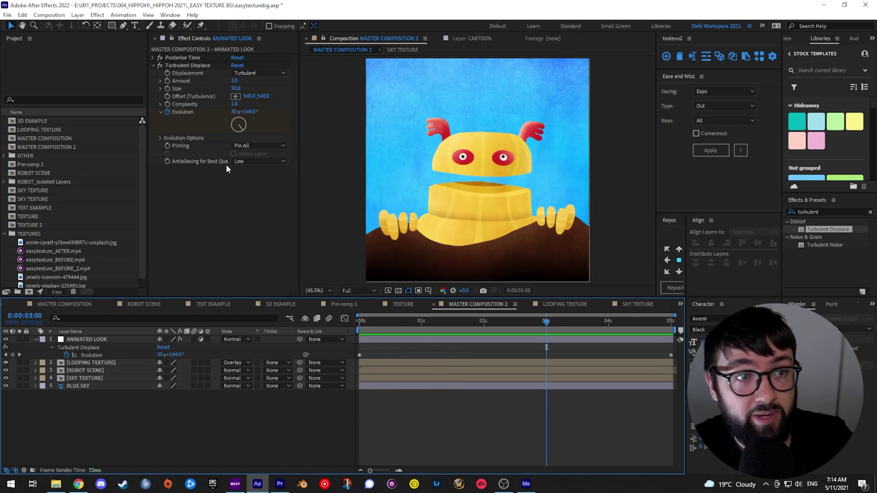
Remove the Evolution keyframes from Turbulent Displace and set its Random Seed to 1810.
left_click(166, 112)
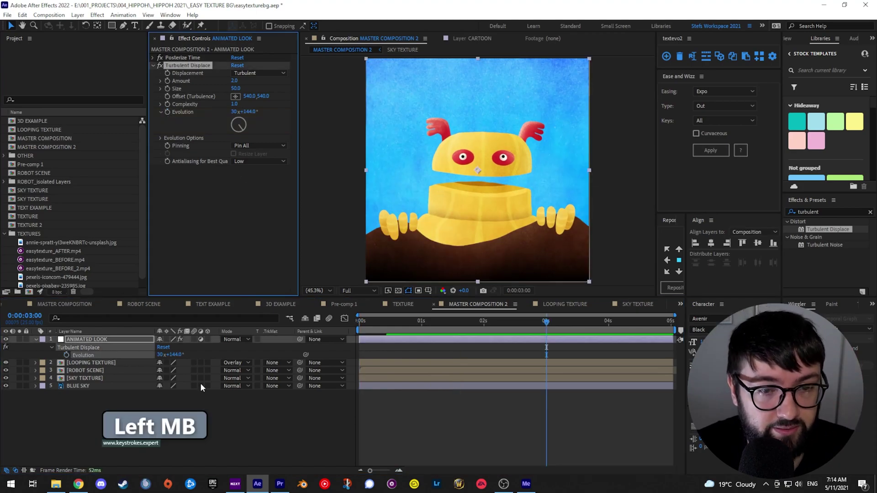
left_click(360, 327)
left_click(160, 138)
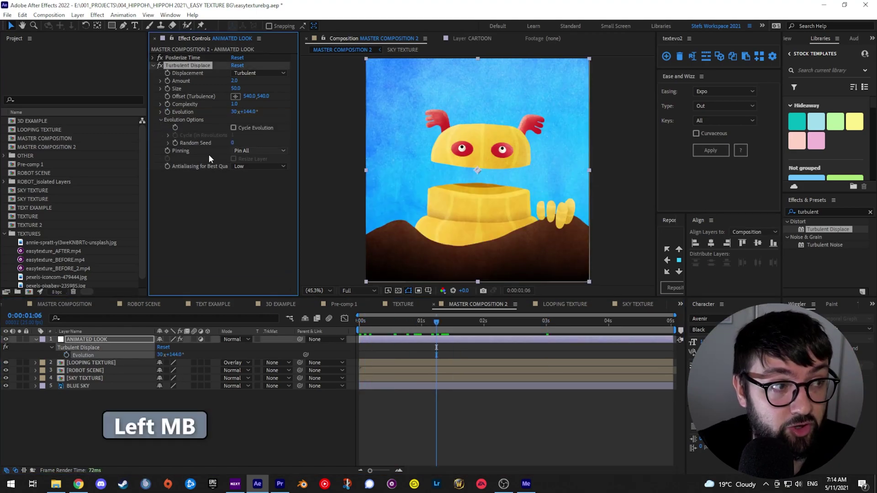
left_click_drag(235, 144, 247, 142)
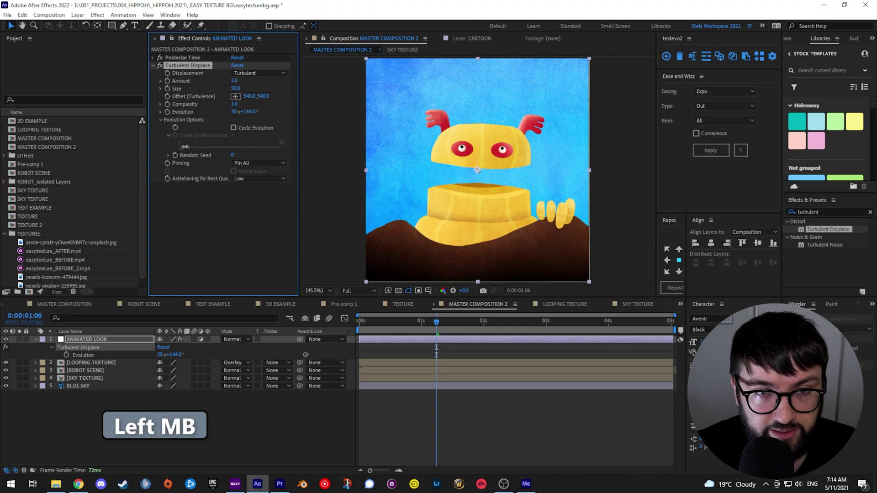
left_click_drag(372, 149, 312, 155)
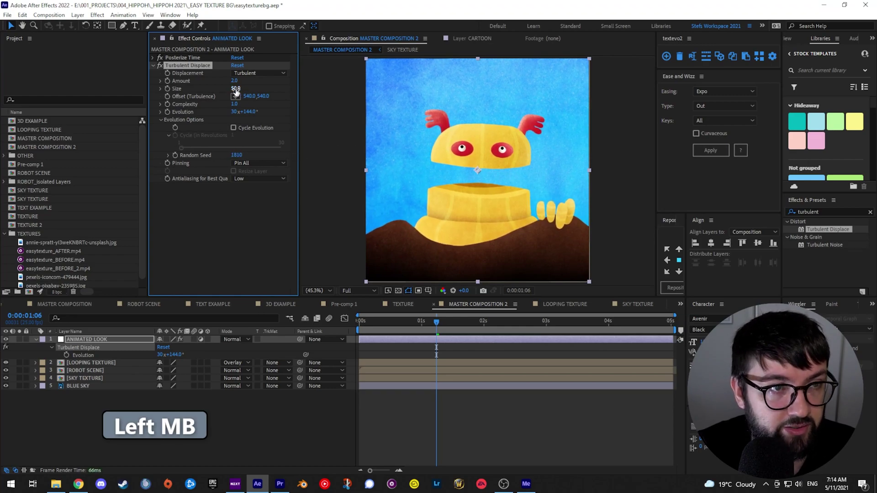
Try a Turbulent Displace size of 375 and undo the size change.
left_click_drag(252, 154, 250, 89)
key("ctrl+z")
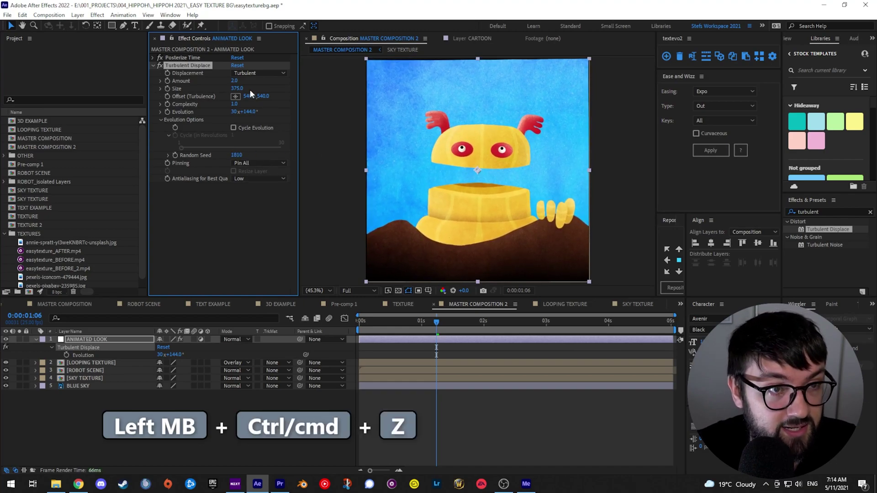
key("ctrl+z")
Try a Turbulent Displace amount of 10 and vary the Random Seed to 1130 to judge the distortion.
left_click(236, 81)
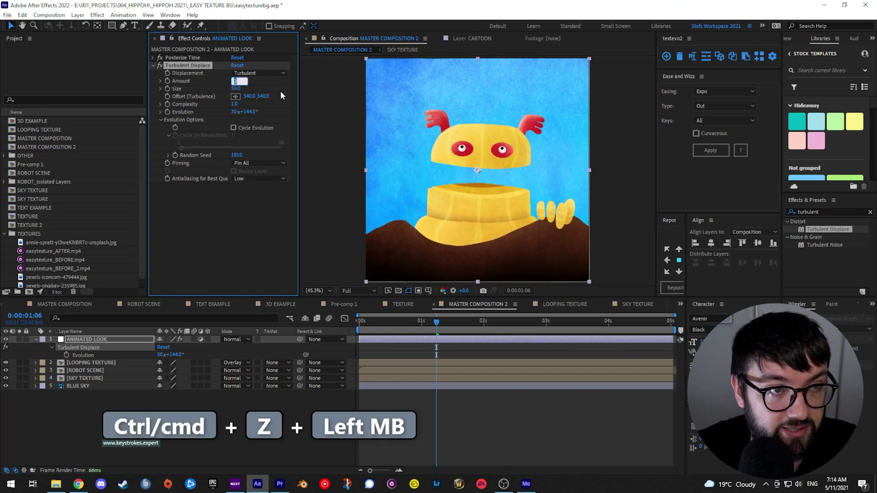
type("10")
key("Return")
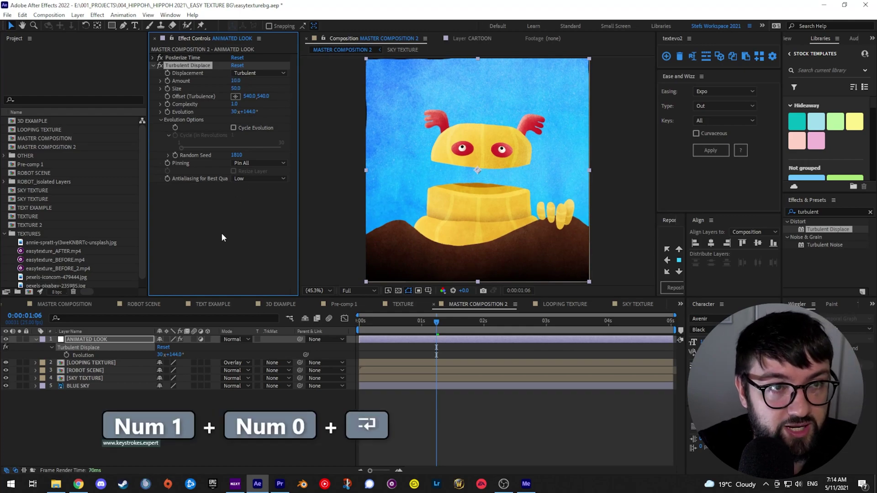
left_click_drag(237, 155, 271, 156)
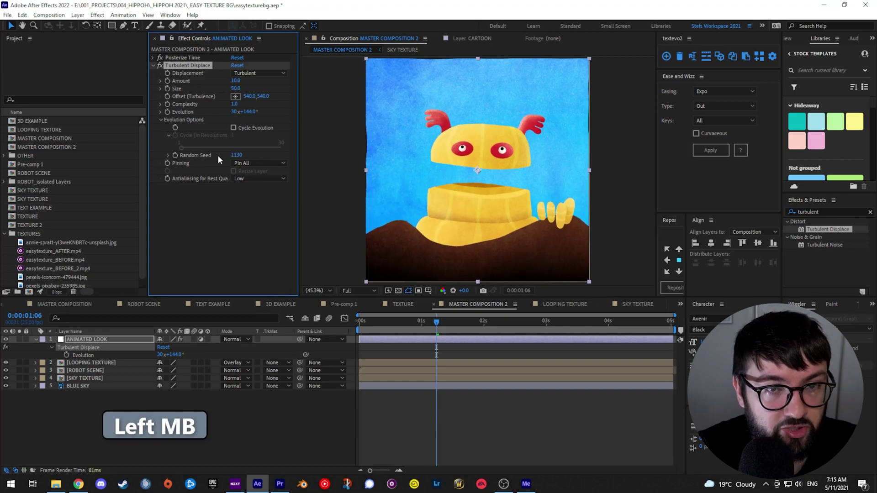
Set the Turbulent Displace amount to 5 and the Random Seed to 1980.
type("5")
key("Return")
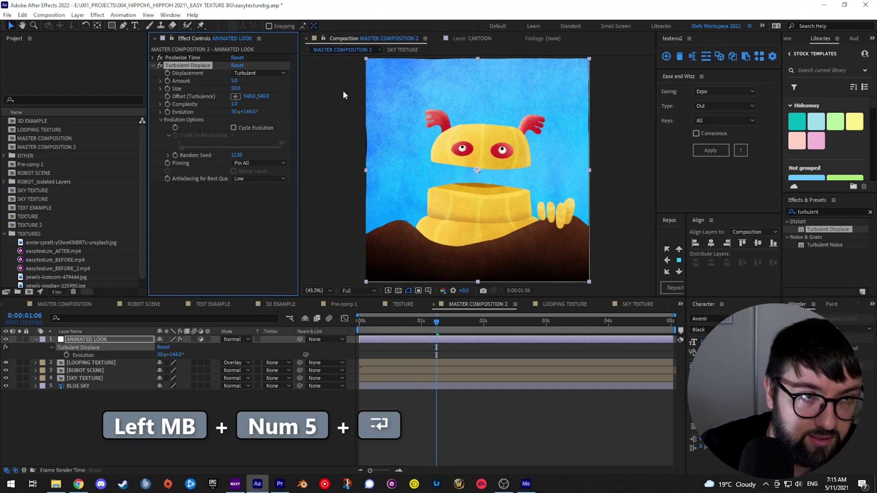
left_click(236, 155)
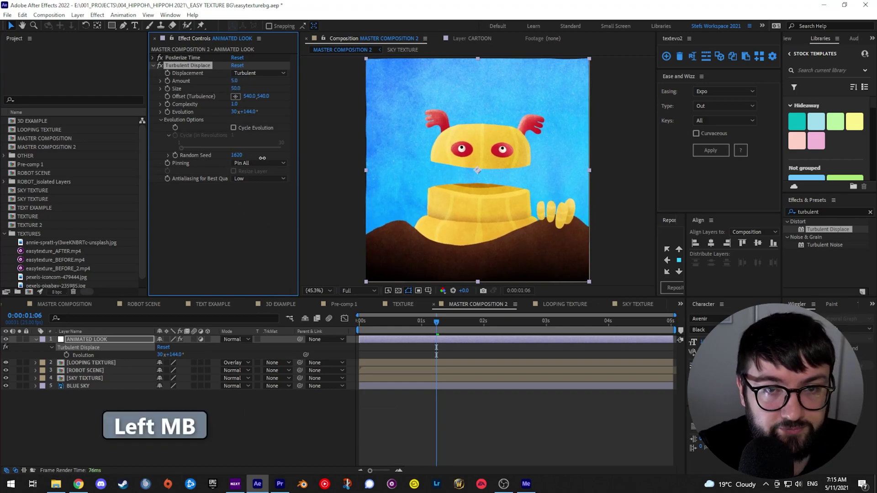
Set the Turbulent Displace amount to 2.
left_click(234, 81)
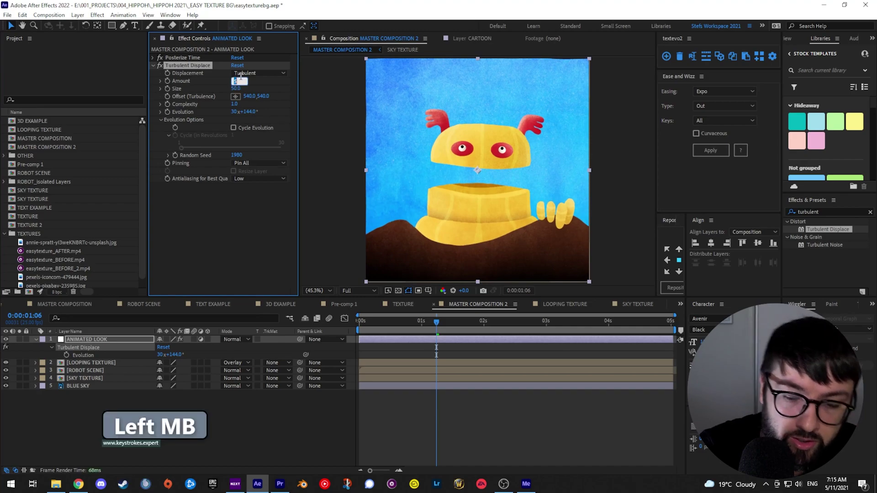
type("2")
key("Return")
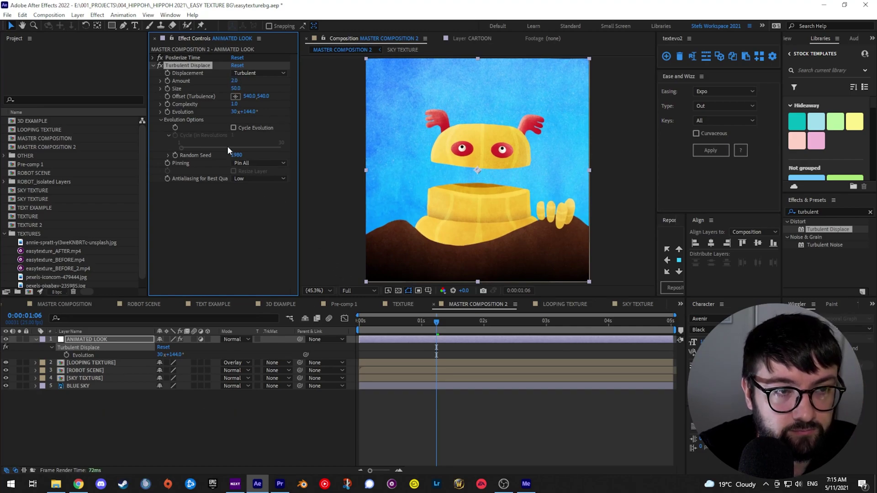
Drive the Turbulent Displace Random Seed on the ANIMATED LOOK layer with the expression time*5.
left_click(233, 156)
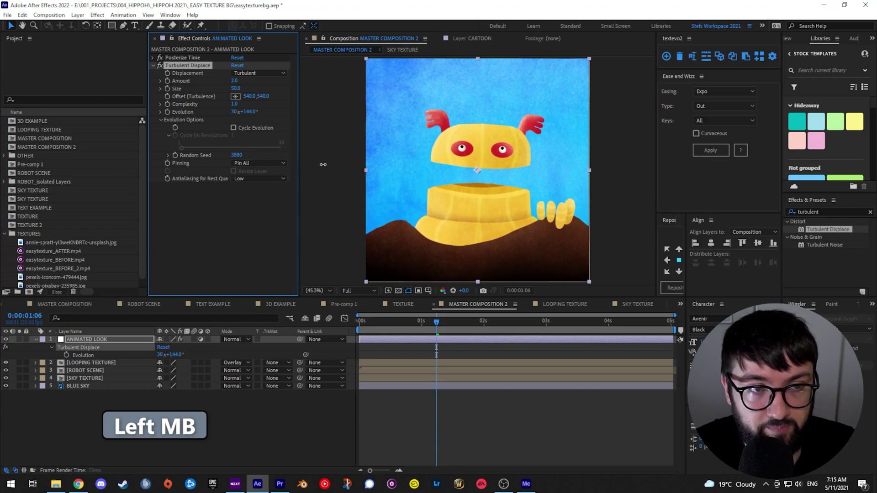
left_click(175, 155, "alt")
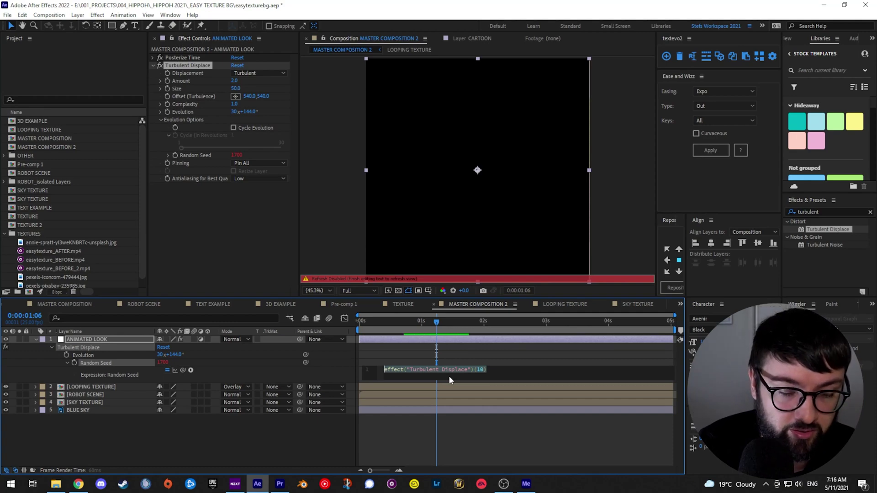
type("time")
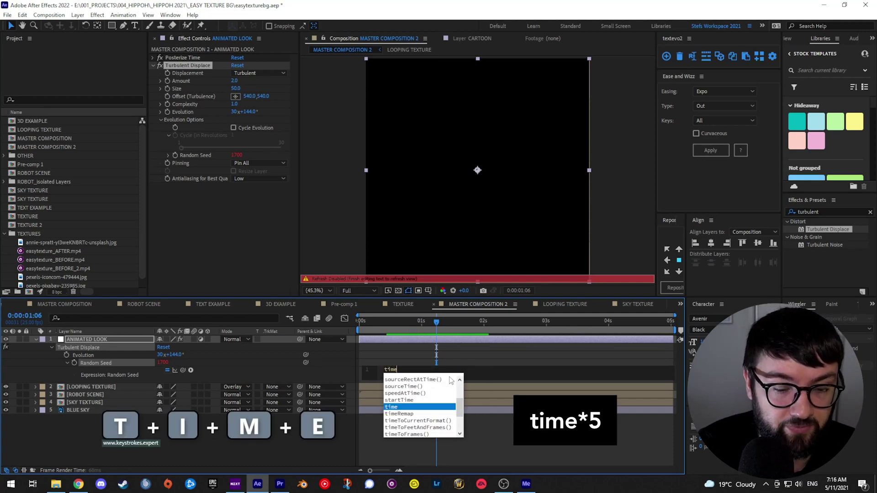
type("*")
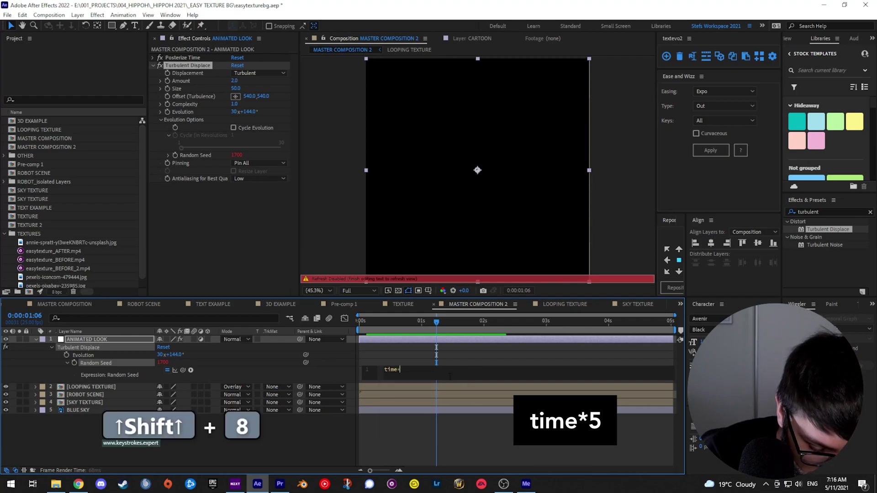
type("5")
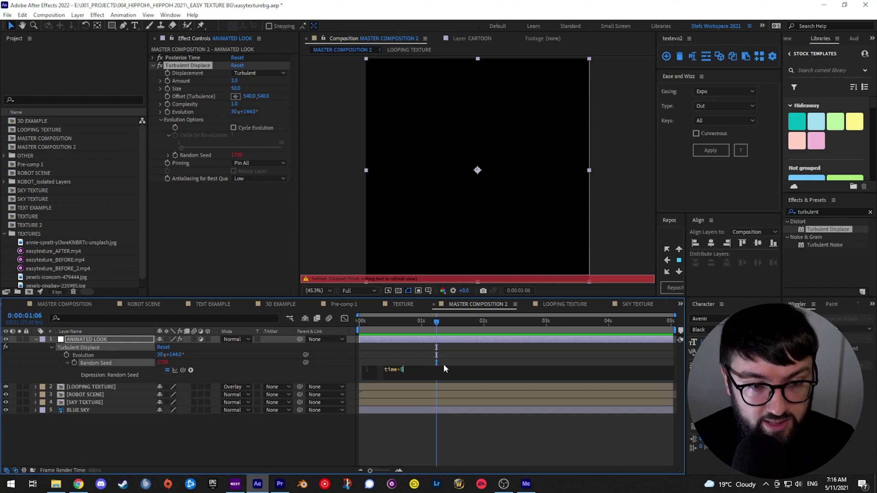
left_click(260, 442, "shift")
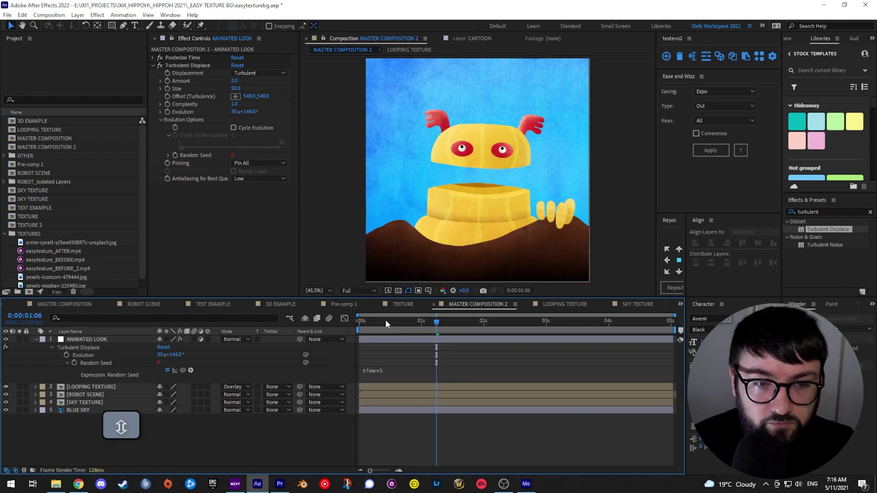
Play back MASTER COMPOSITION 2 and examine the wobbling edges of the robot up close.
key("space")
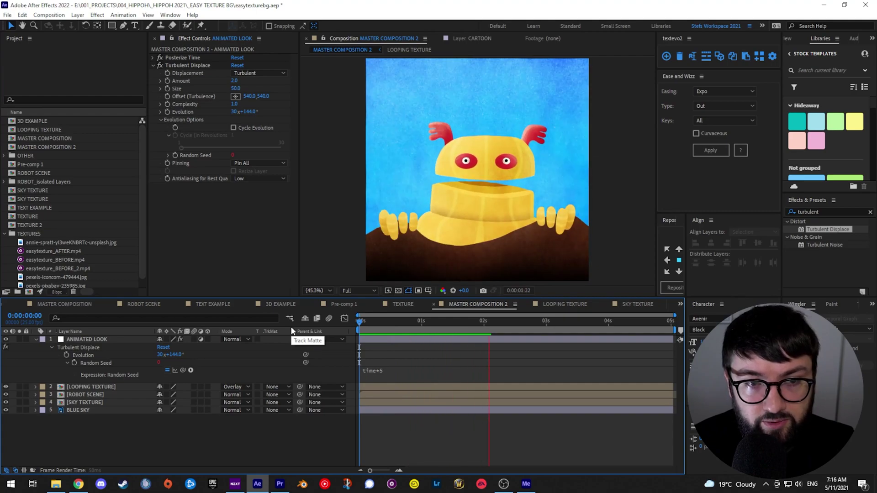
scroll(479, 232, "up", 3)
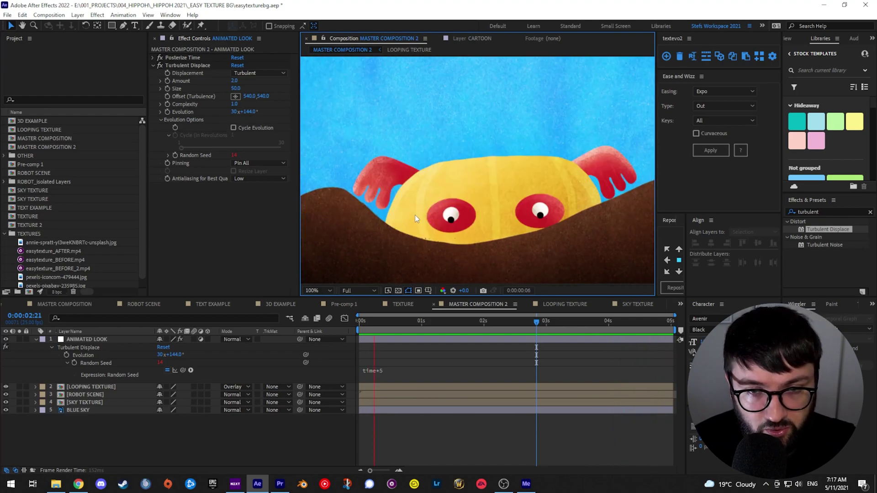
key("alt+slash")
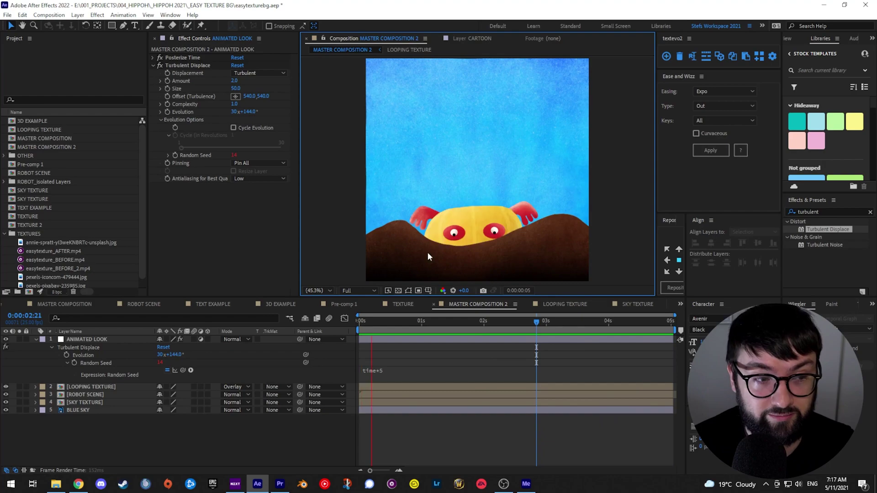
Collapse the revealed properties of the ANIMATED LOOK layer and the settings of its Turbulent Displace effect.
key("u")
left_click(85, 347)
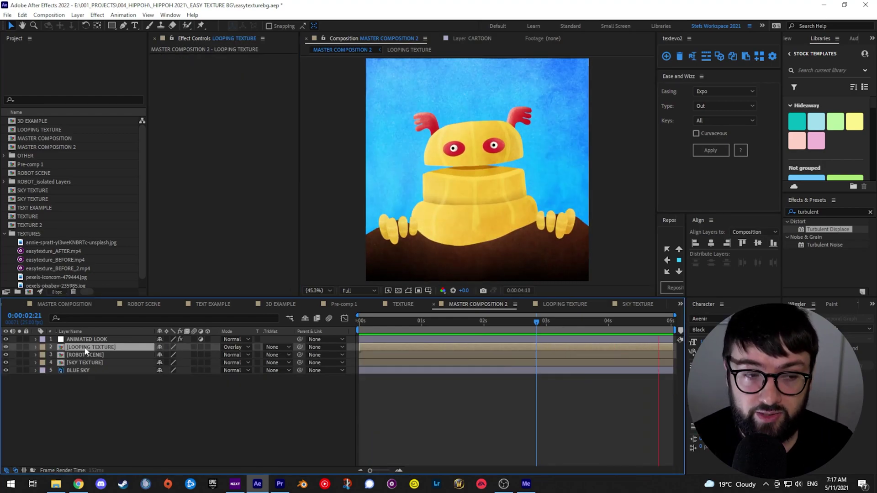
left_click(87, 339)
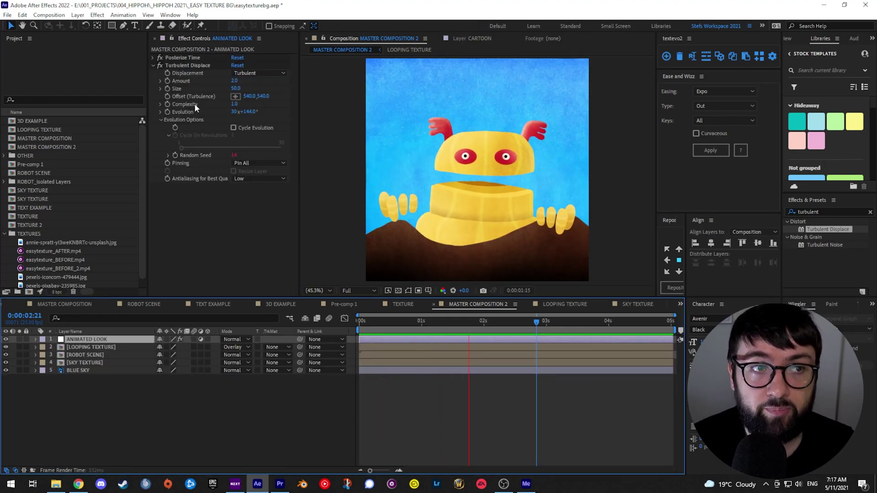
left_click(153, 65)
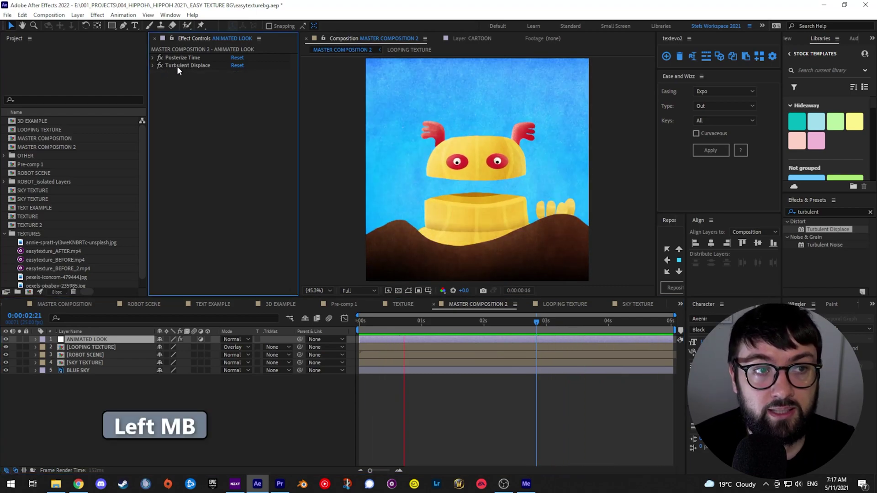
left_click(119, 391)
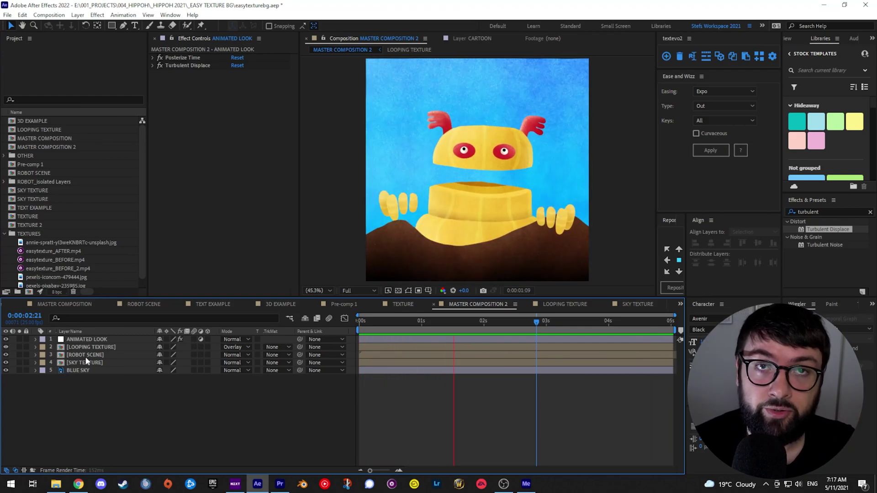
Apply the Noise effect from the Noise & Grain category to the ANIMATED LOOK layer.
right_click(78, 339)
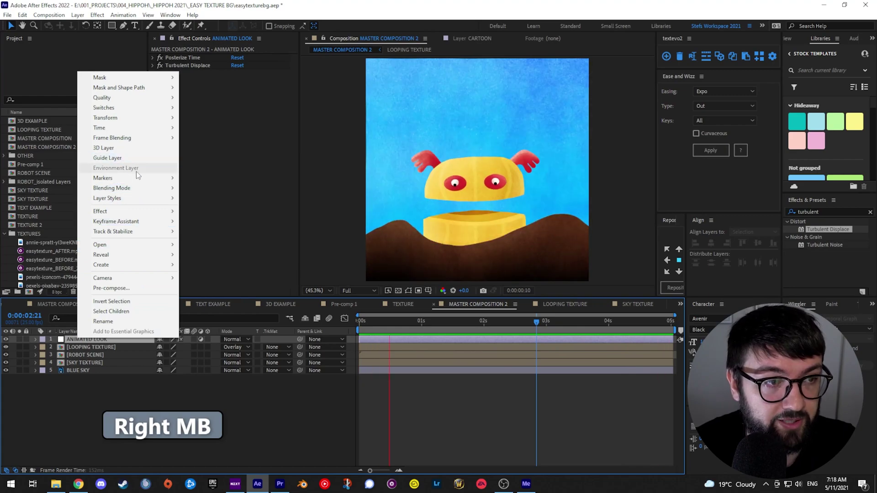
mouse_move(125, 210)
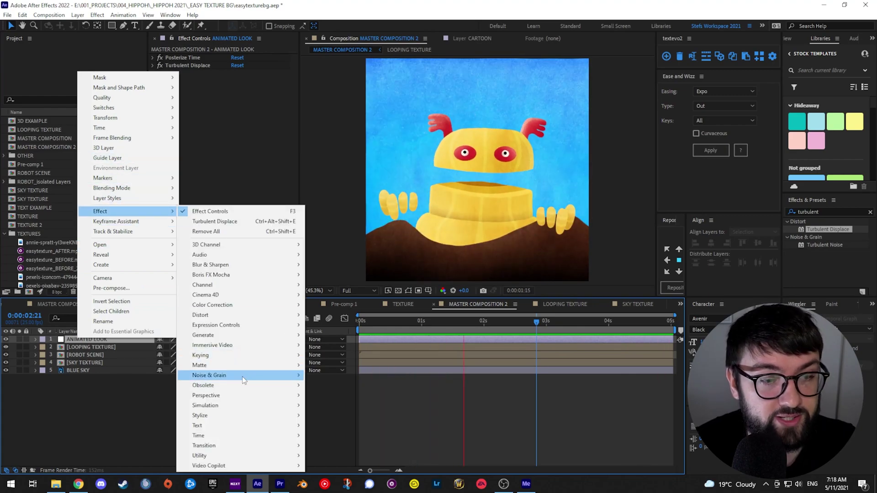
mouse_move(252, 375)
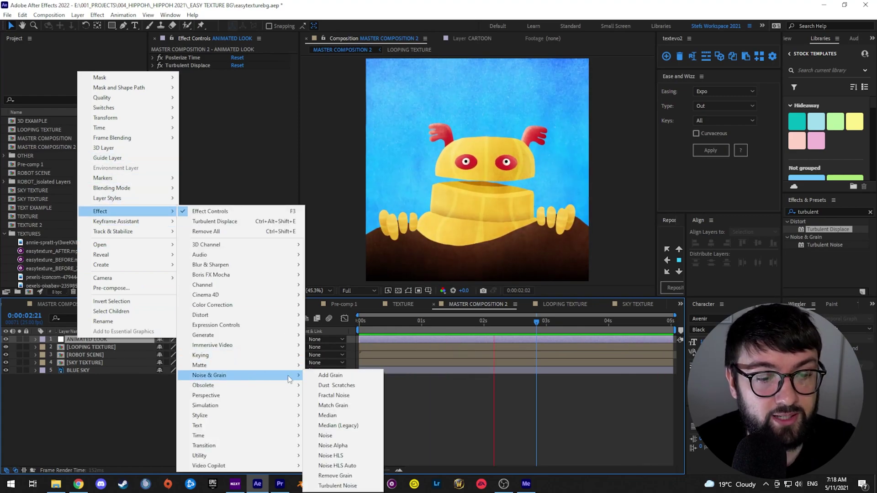
left_click(337, 437)
left_click(253, 426)
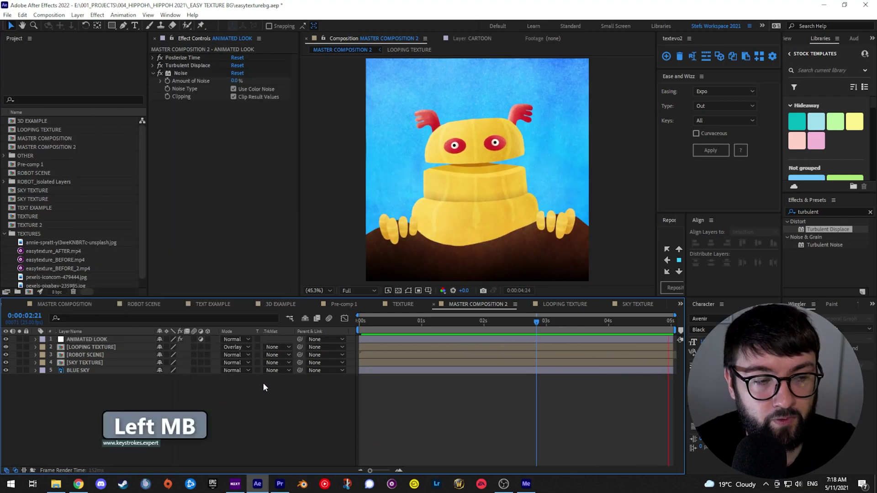
Turn off color noise in the Noise effect and set its amount to 5%.
left_click_drag(174, 74, 179, 74)
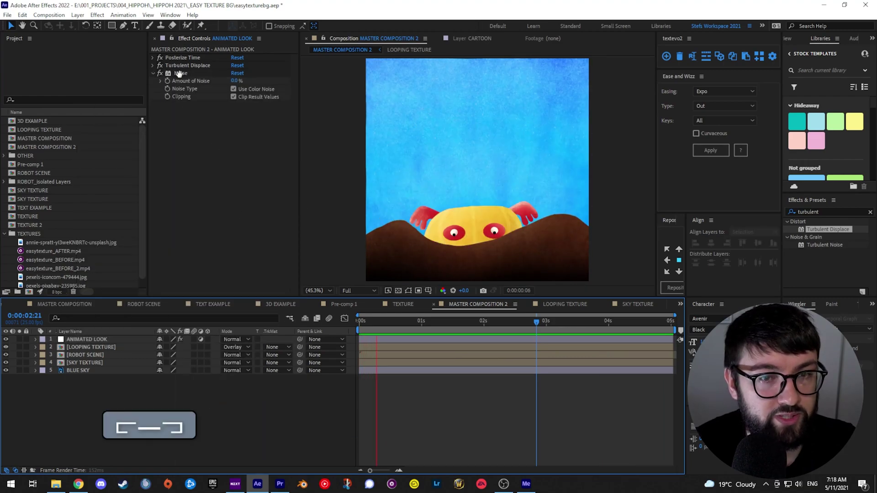
left_click(239, 94)
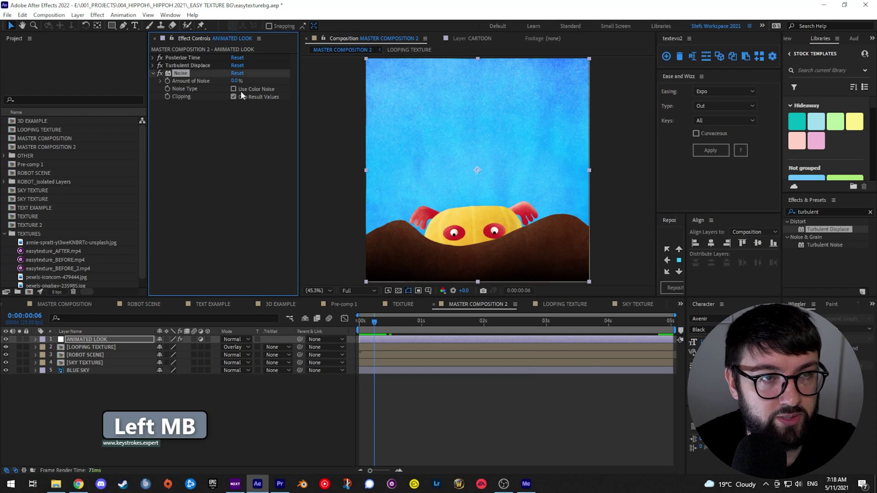
type("5")
key("Return")
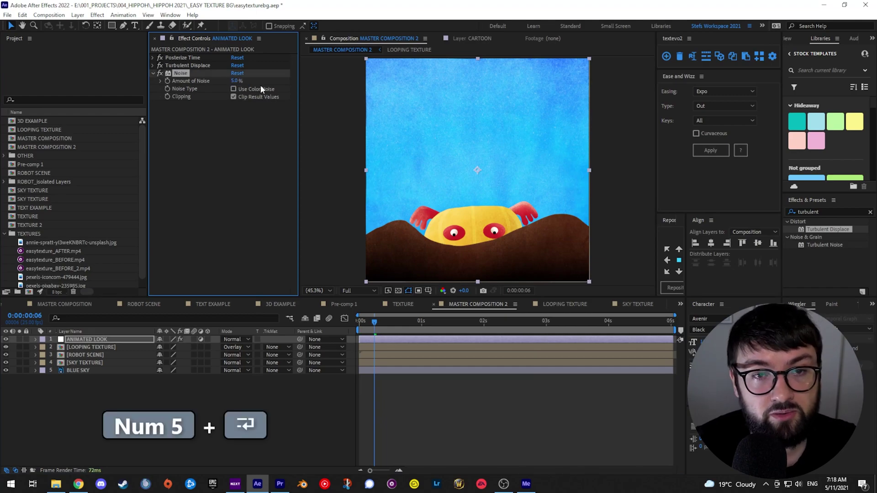
Play back MASTER COMPOSITION 2 with the noise applied and enlarge the preview area to examine the result.
left_click(453, 419)
key("space")
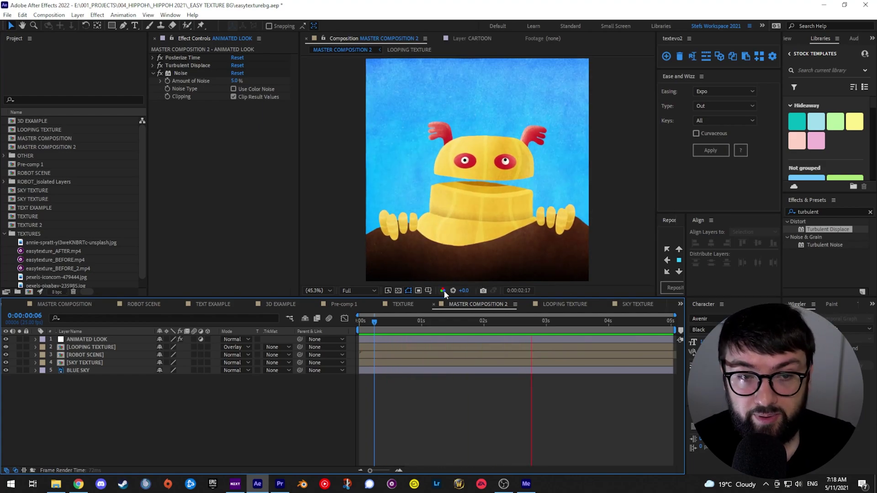
left_click_drag(425, 298, 425, 353)
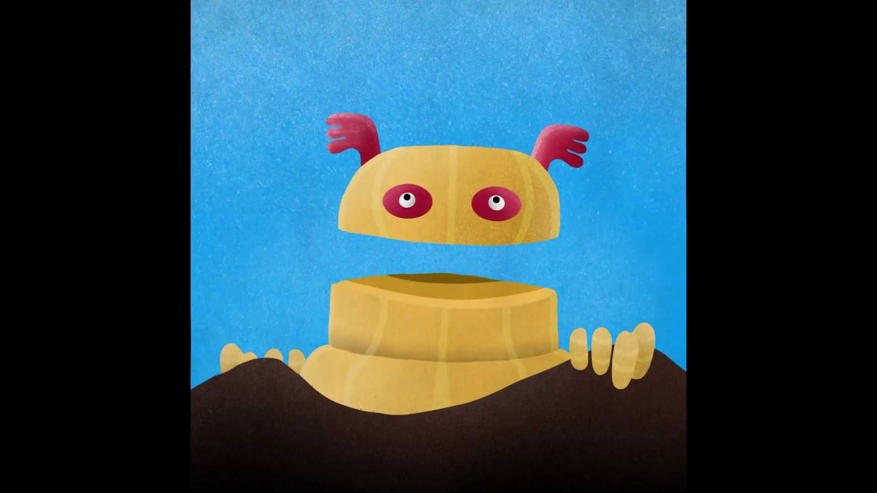
left_click(497, 362)
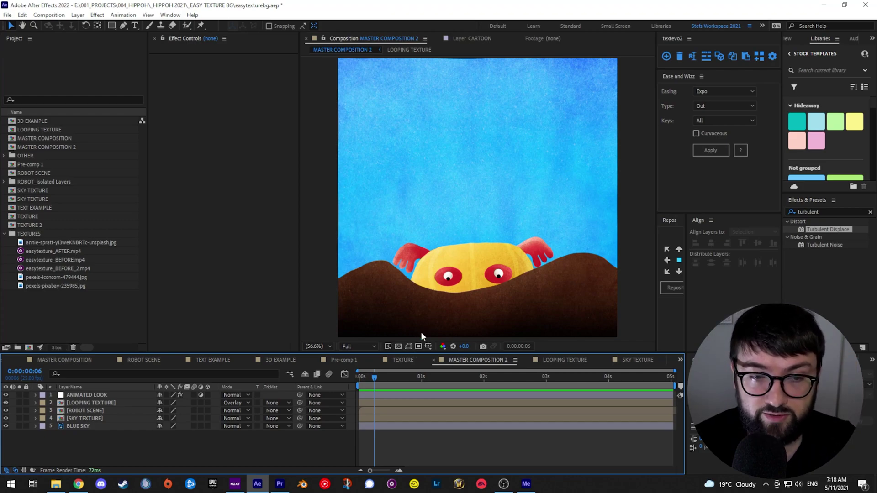
Play back the TEXT EXAMPLE and 3D EXAMPLE compositions to examine the same textured look on other artwork.
left_click(208, 360)
key("space")
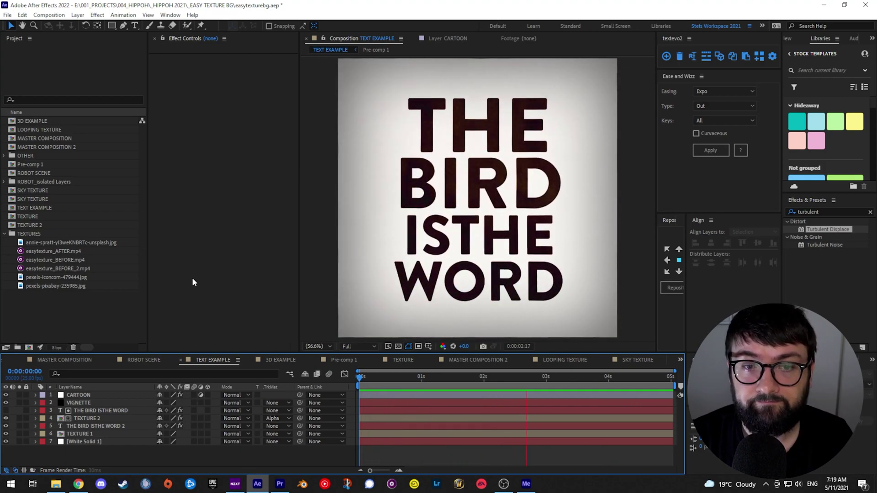
key("space")
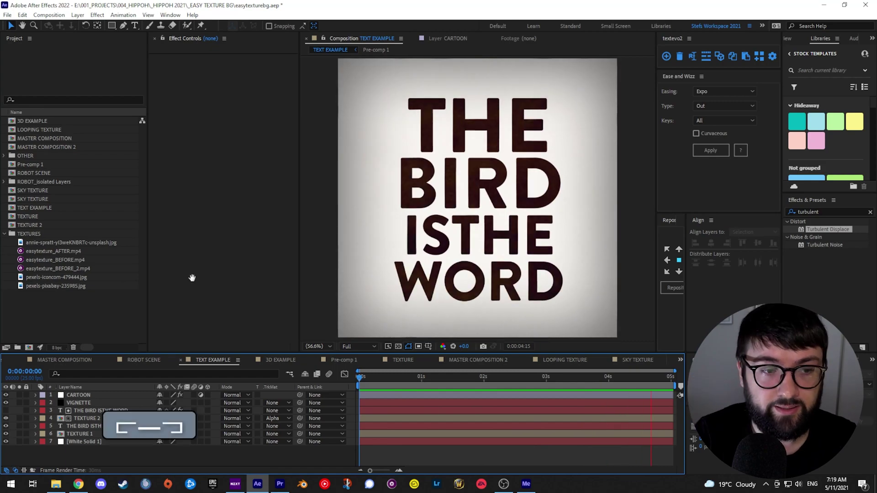
left_click(287, 360)
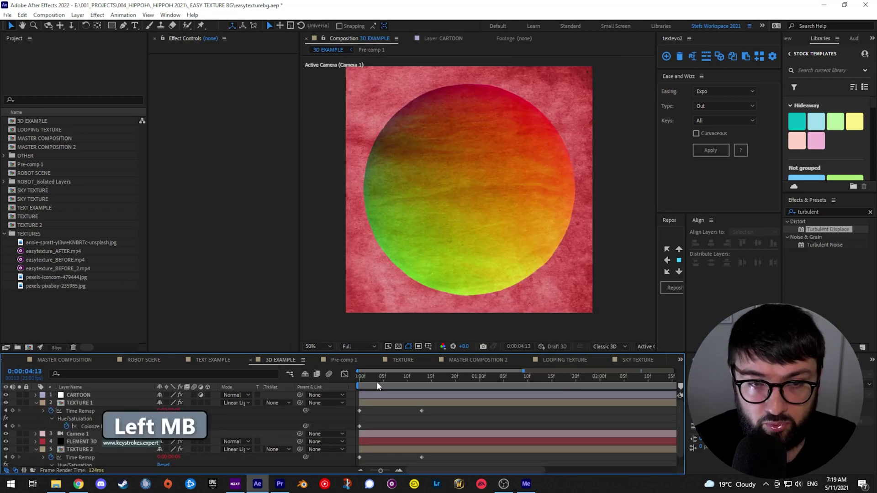
key("space")
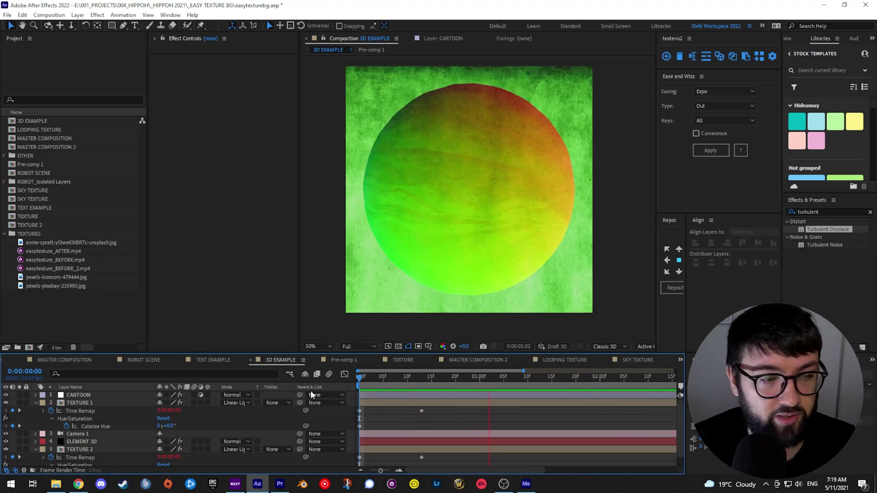
Read the warning on the Element effect of the ELEMENT 3D layer, dismiss it and stop the playback.
left_click(96, 441)
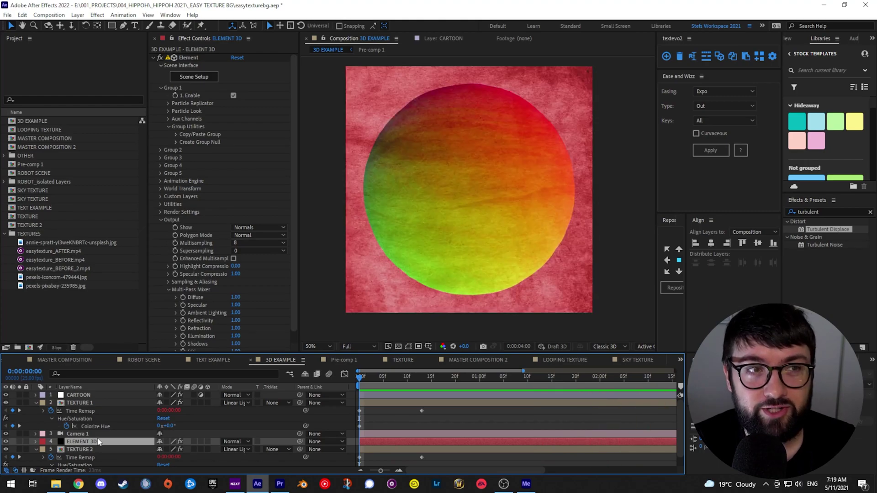
left_click(169, 59)
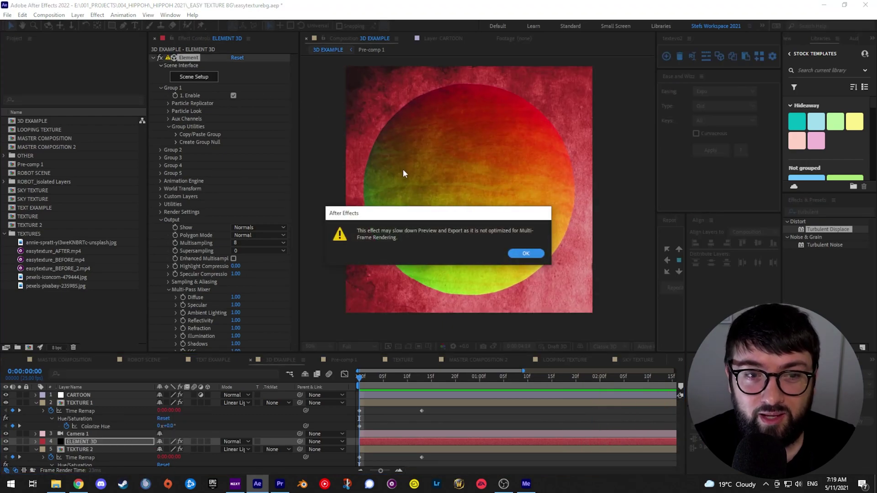
left_click(530, 254)
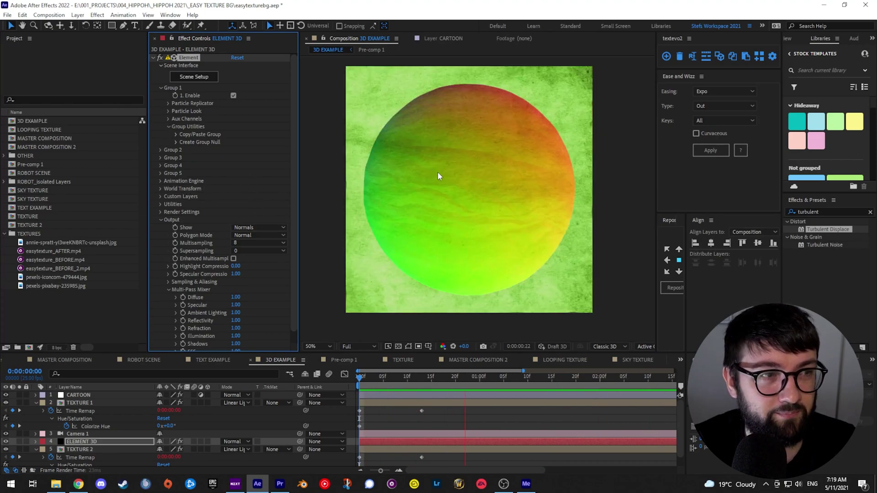
key("space")
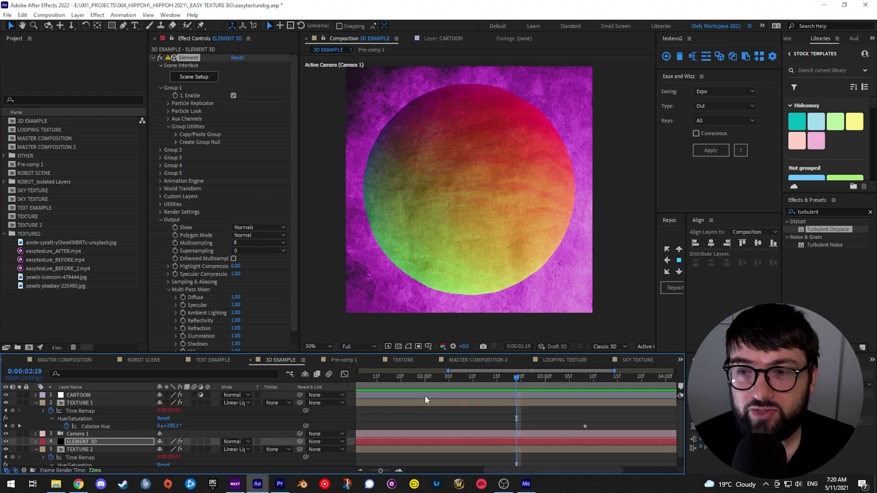
left_click(97, 15)
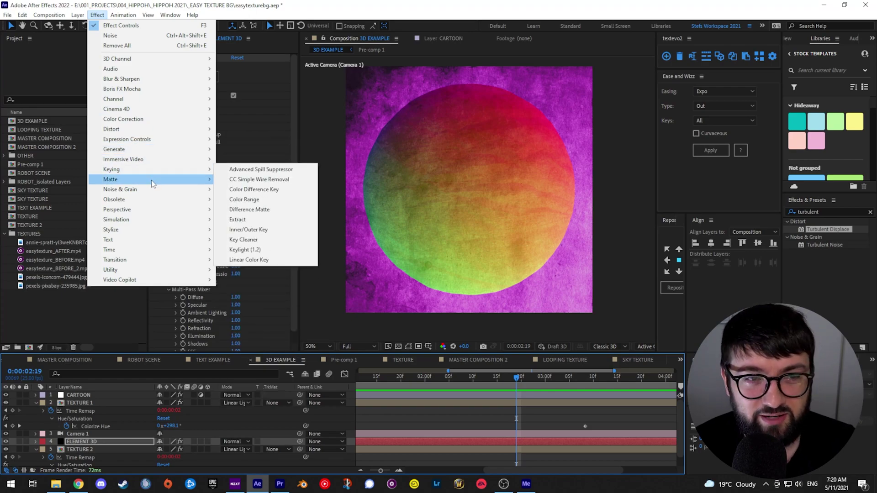
mouse_move(152, 182)
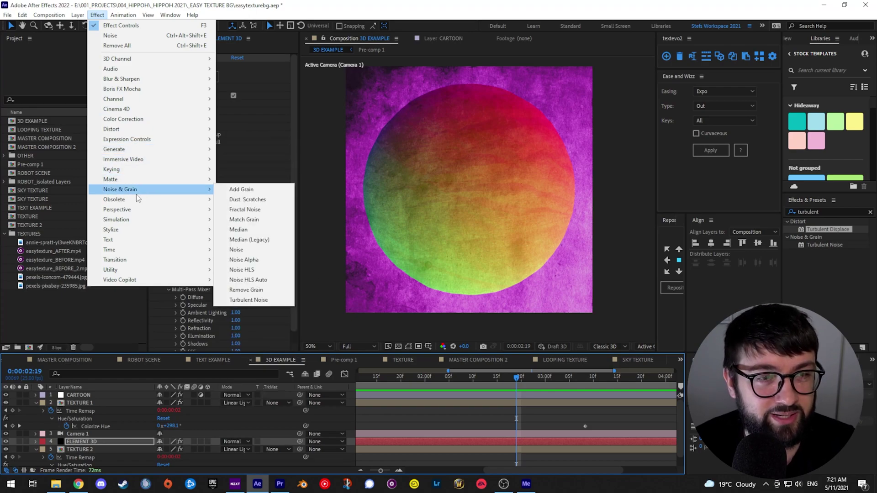
mouse_move(136, 205)
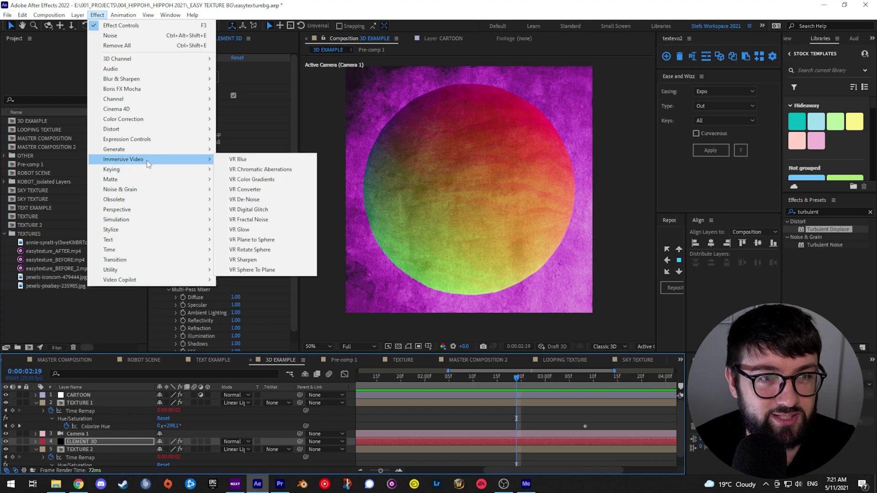
mouse_move(147, 141)
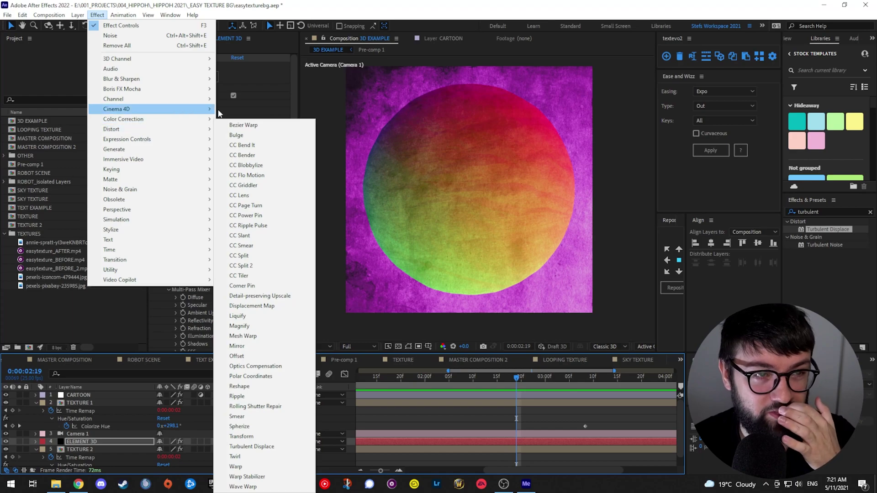
Open the ROBOT SCENE precomp from MASTER COMPOSITION 2 and scrub through its timeline to examine the robot animation.
left_click(274, 77)
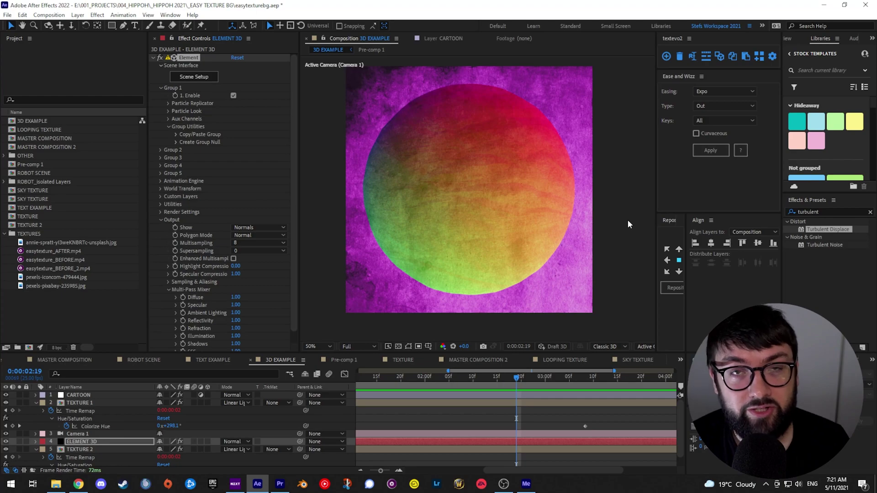
left_click(477, 360)
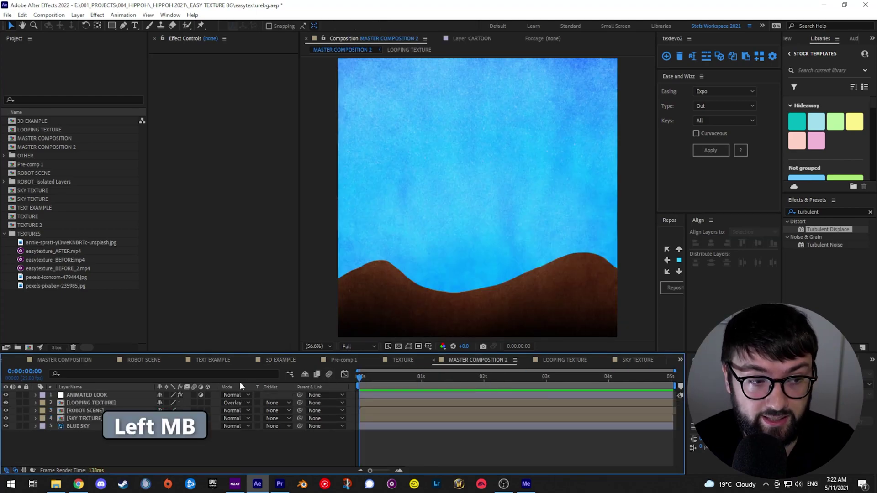
double_click(76, 411)
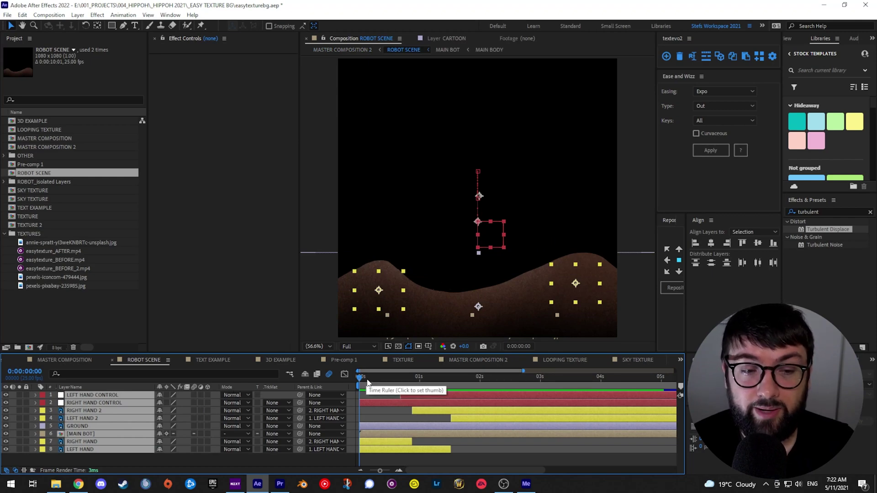
key("space")
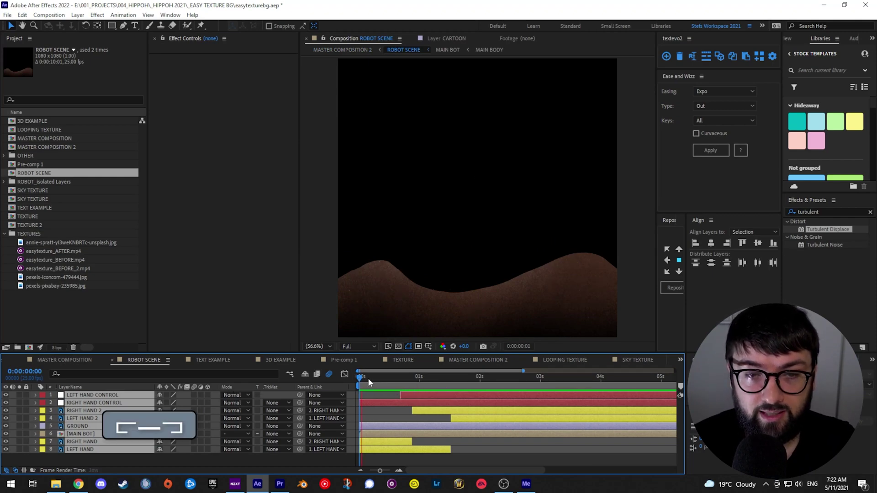
left_click_drag(378, 380, 485, 380)
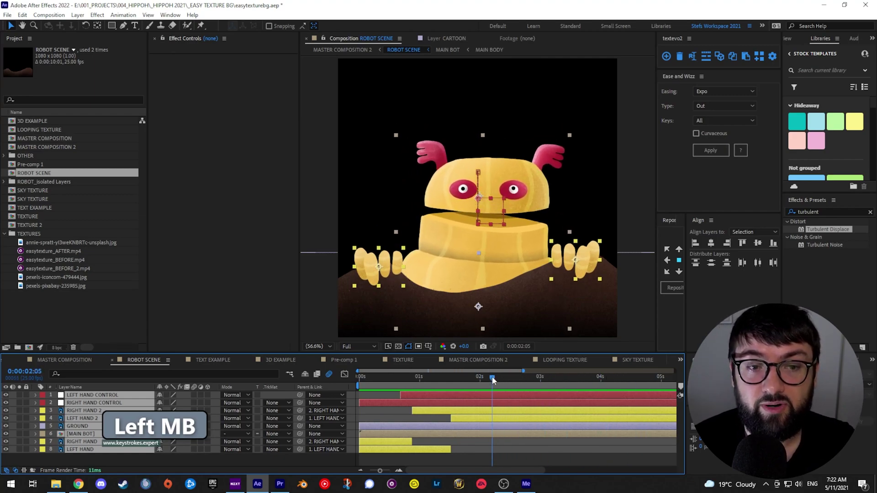
left_click_drag(492, 377, 370, 379)
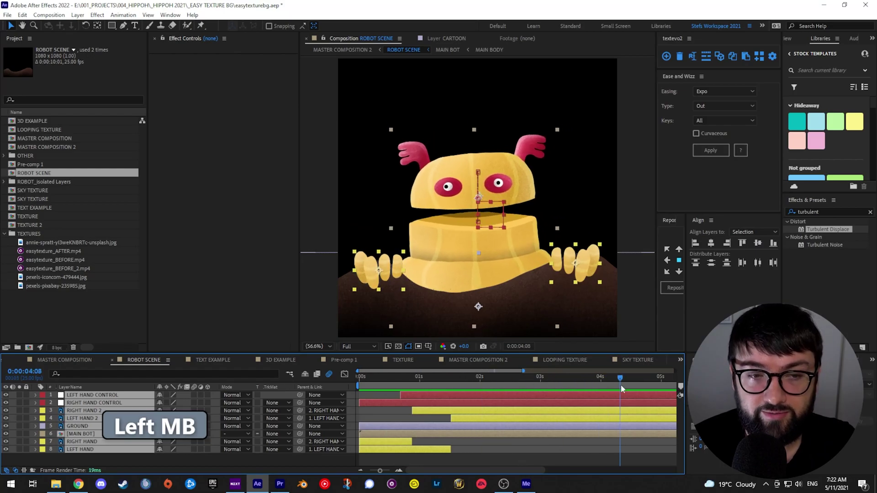